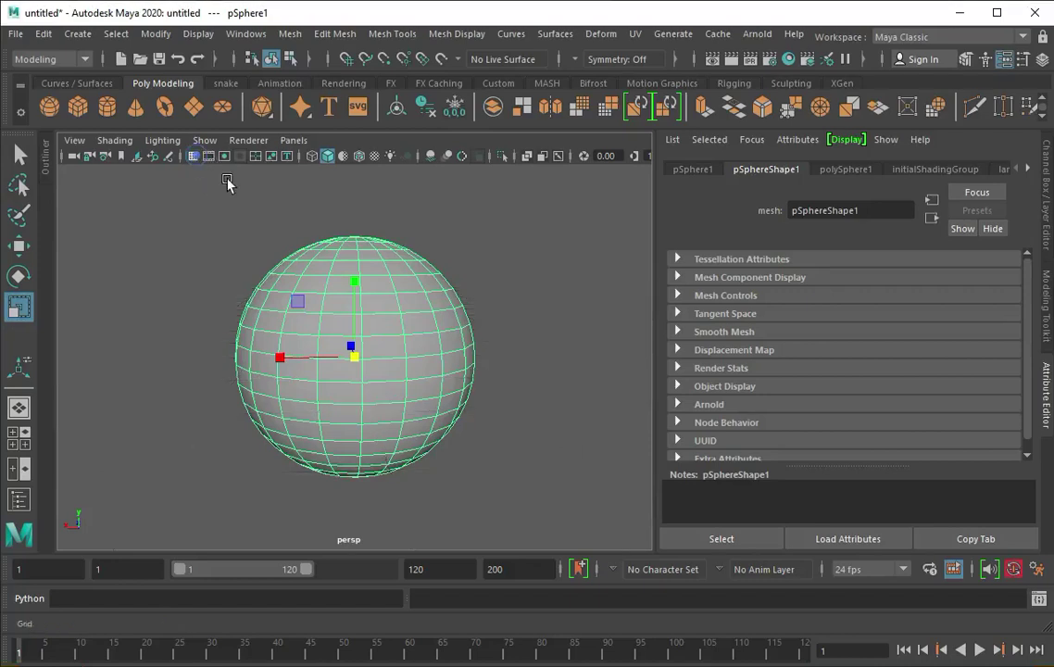
Step: Hide the viewport grid and set the sphere's height subdivisions to 11
{"action": "left_click", "coordinate": [493, 318]}
{"action": "left_click", "coordinate": [319, 345]}
{"action": "left_click_drag", "start_coordinate": [731, 319], "coordinate": [704, 313], "text": "ctrl"}
{"action": "key", "text": "space"}
{"action": "key", "text": "space"}
{"action": "scroll", "coordinate": [384, 348], "scroll_direction": "up", "scroll_amount": 3}
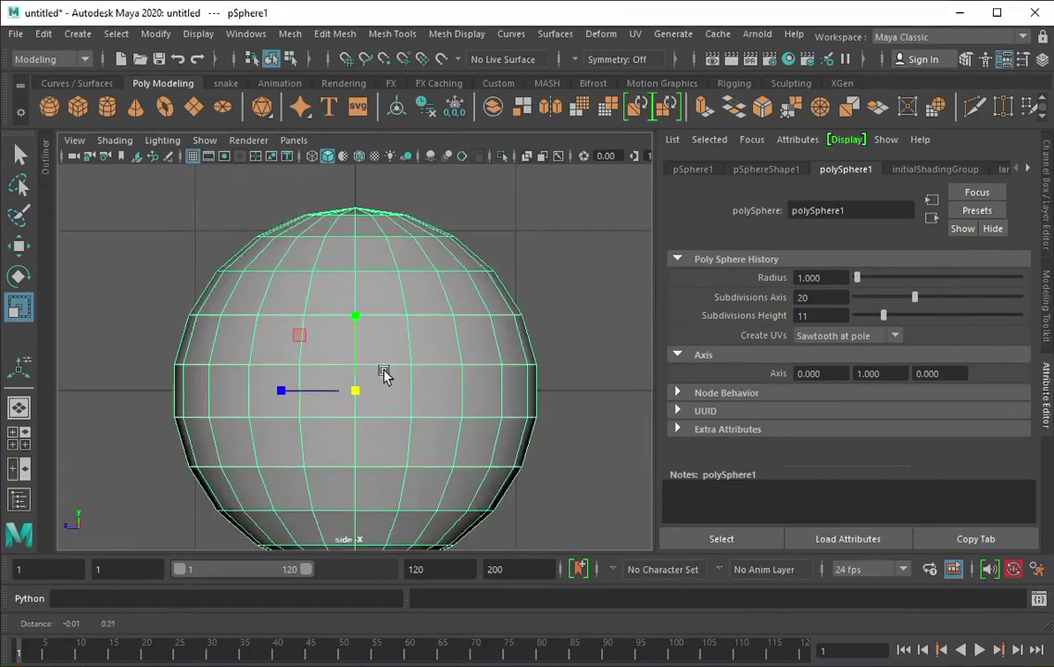
{"action": "scroll", "coordinate": [361, 378], "scroll_direction": "down", "scroll_amount": 3}
Step: Select and delete the faces around the sphere's pole to open it
{"action": "right_click", "coordinate": [346, 360]}
{"action": "left_click_drag", "start_coordinate": [360, 448], "coordinate": [417, 490], "text": "alt"}
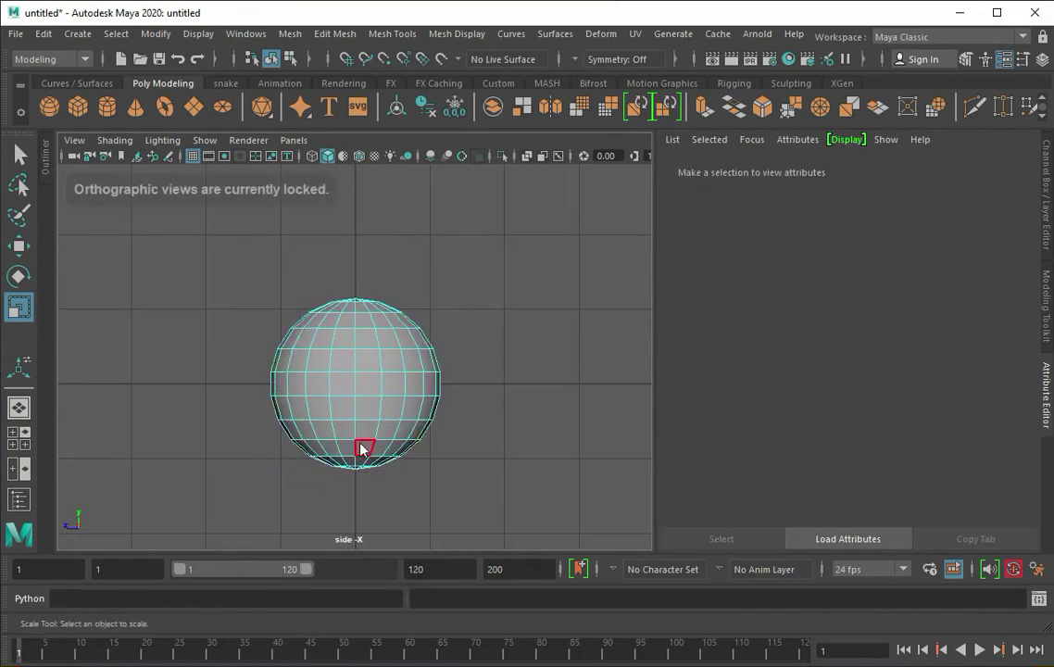
{"action": "left_click_drag", "start_coordinate": [303, 239], "coordinate": [416, 308]}
{"action": "key", "text": "Delete"}
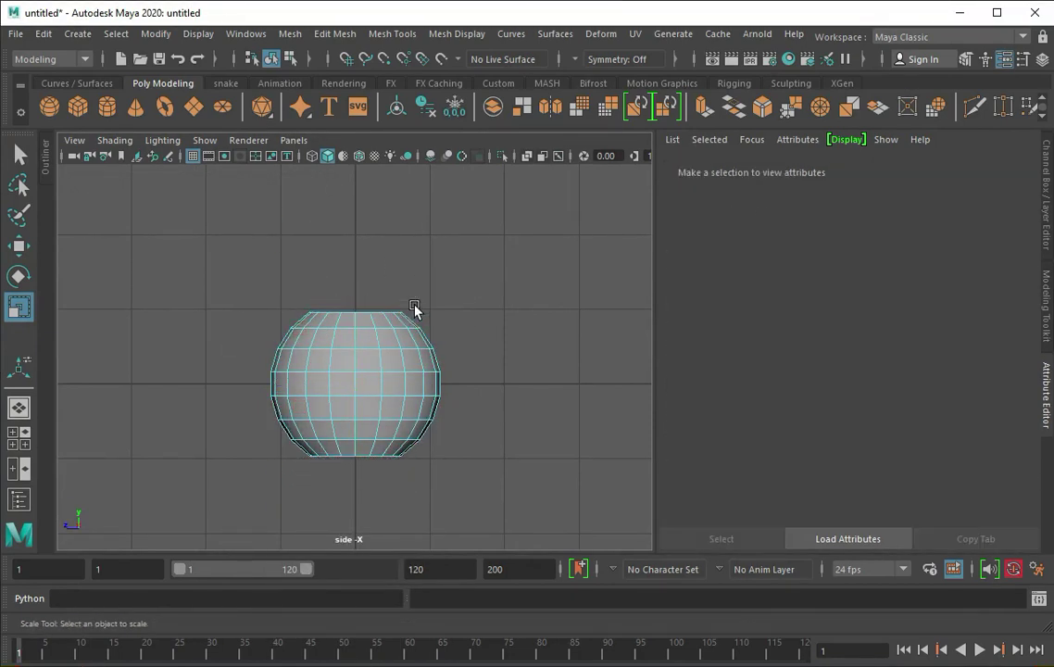
Step: Extrude the opening's border edges and scale the new rim inward
{"action": "key", "text": "space"}
{"action": "key", "text": "space"}
{"action": "left_click_drag", "start_coordinate": [353, 320], "coordinate": [348, 244], "text": "alt"}
{"action": "scroll", "coordinate": [348, 245], "scroll_direction": "up", "scroll_amount": 3}
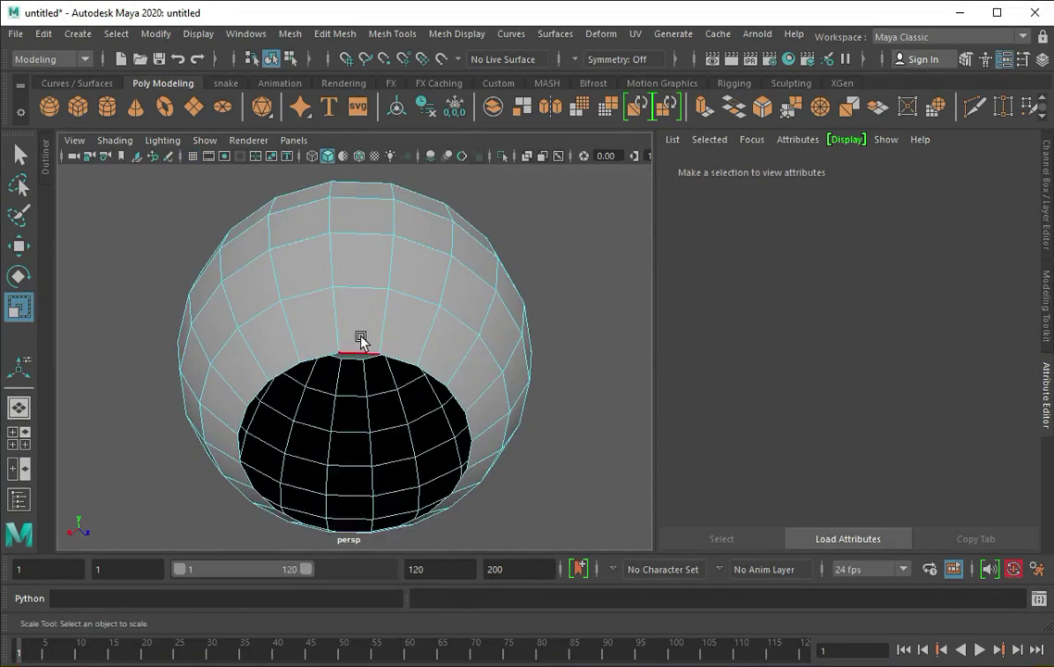
{"action": "double_click", "coordinate": [360, 354]}
{"action": "left_click", "coordinate": [703, 107]}
{"action": "scroll", "coordinate": [470, 365], "scroll_direction": "up", "scroll_amount": 3}
{"action": "left_click_drag", "start_coordinate": [471, 365], "coordinate": [270, 223], "text": "alt"}
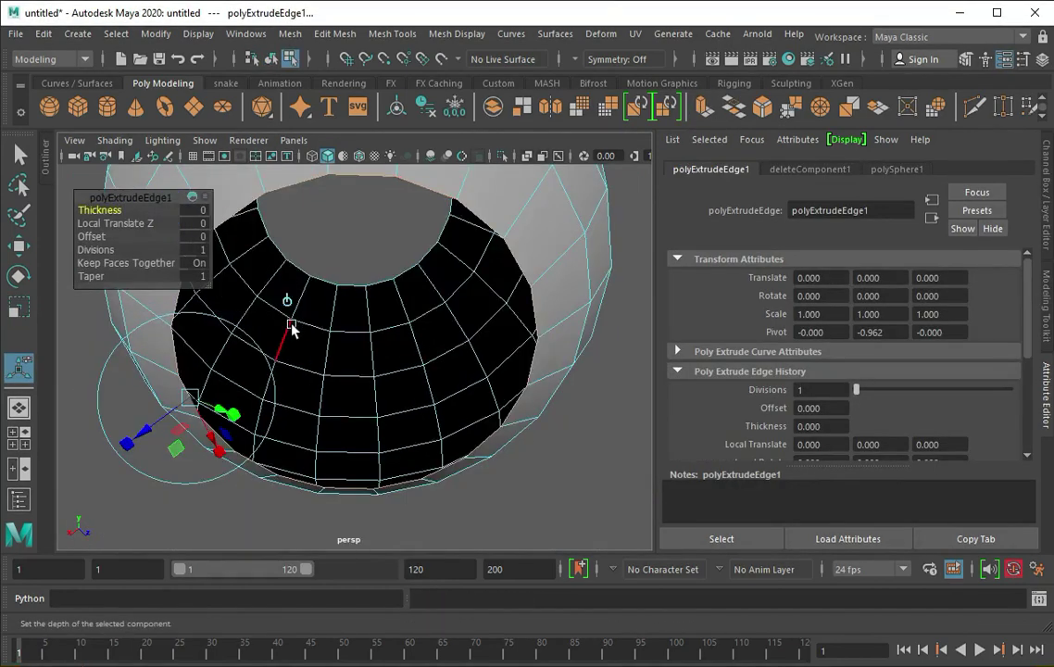
{"action": "left_click_drag", "start_coordinate": [287, 301], "coordinate": [342, 364], "text": "alt"}
Step: Fill the inner rim's opening with a flat cap face
{"action": "left_click", "coordinate": [495, 264]}
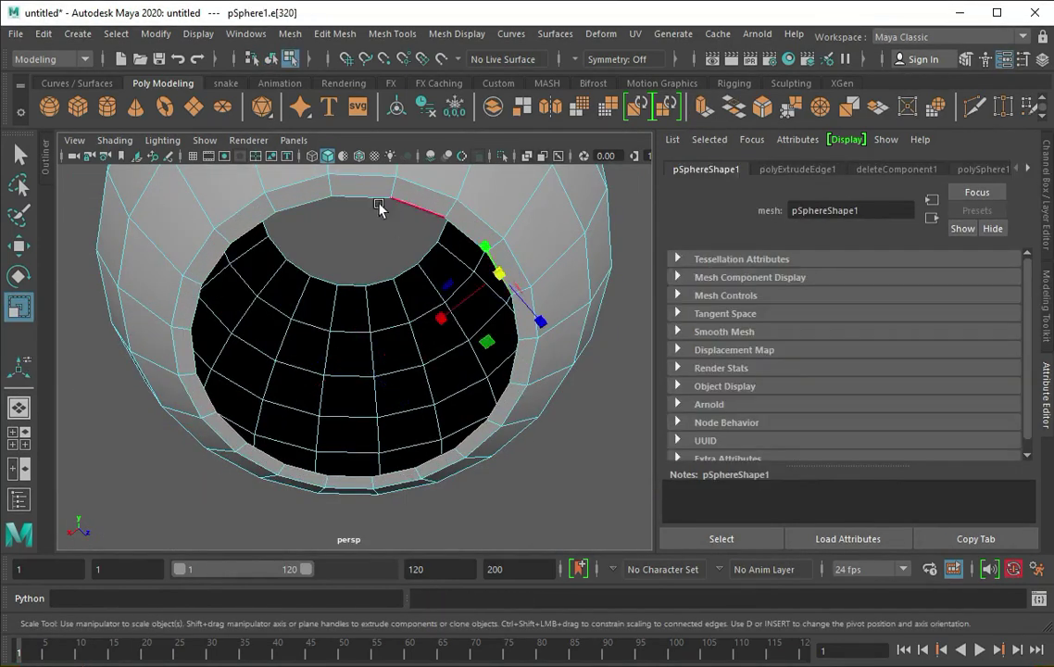
{"action": "left_click", "coordinate": [289, 33]}
{"action": "left_click", "coordinate": [305, 152]}
{"action": "right_click_drag", "start_coordinate": [228, 228], "coordinate": [216, 265]}
Step: Extrude the bottom cap face twice to start a short foot
{"action": "key", "text": "q"}
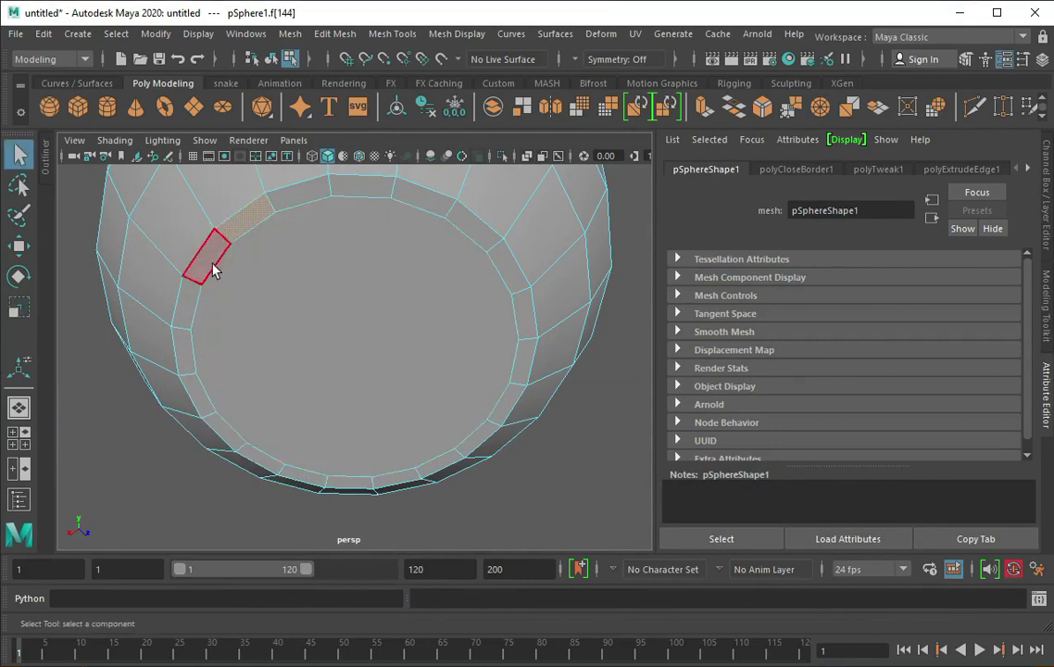
{"action": "left_click", "coordinate": [704, 105]}
{"action": "key", "text": "space"}
{"action": "key", "text": "space"}
{"action": "key", "text": "f"}
{"action": "right_click_drag", "start_coordinate": [408, 426], "coordinate": [387, 376], "text": "alt"}
{"action": "key", "text": "w"}
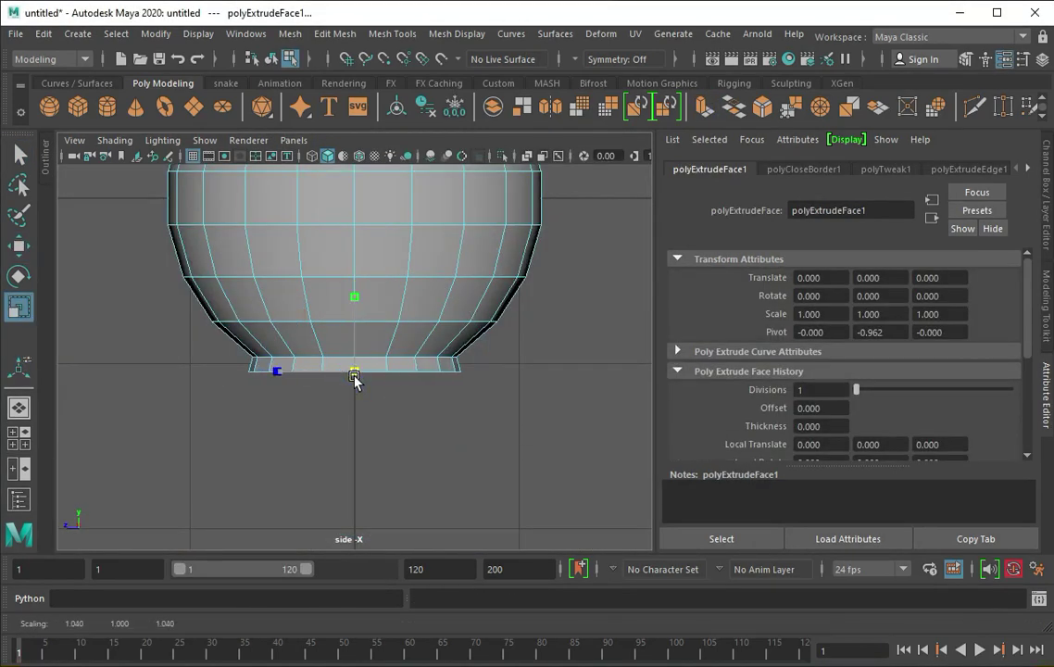
{"action": "key", "text": "ctrl+e"}
Step: Turn on shaded display and frame the pot in the front view
{"action": "key", "text": "space"}
{"action": "key", "text": "space"}
{"action": "left_click_drag", "start_coordinate": [436, 328], "coordinate": [329, 306], "text": "alt"}
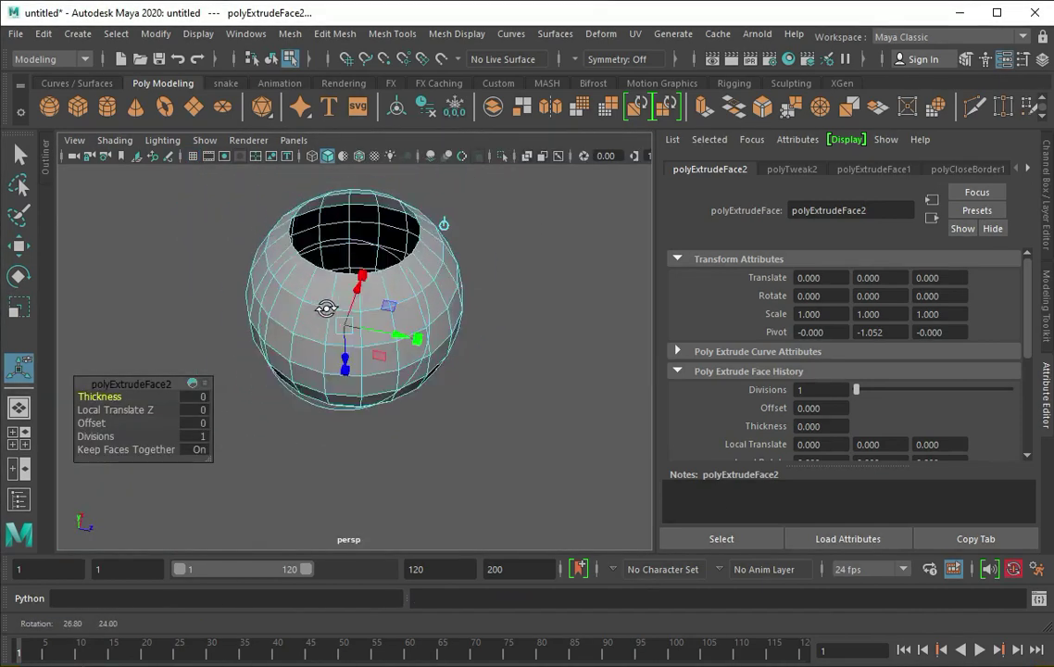
{"action": "key", "text": "space"}
{"action": "key", "text": "space"}
{"action": "key", "text": "5"}
{"action": "right_click_drag", "start_coordinate": [277, 301], "coordinate": [364, 287]}
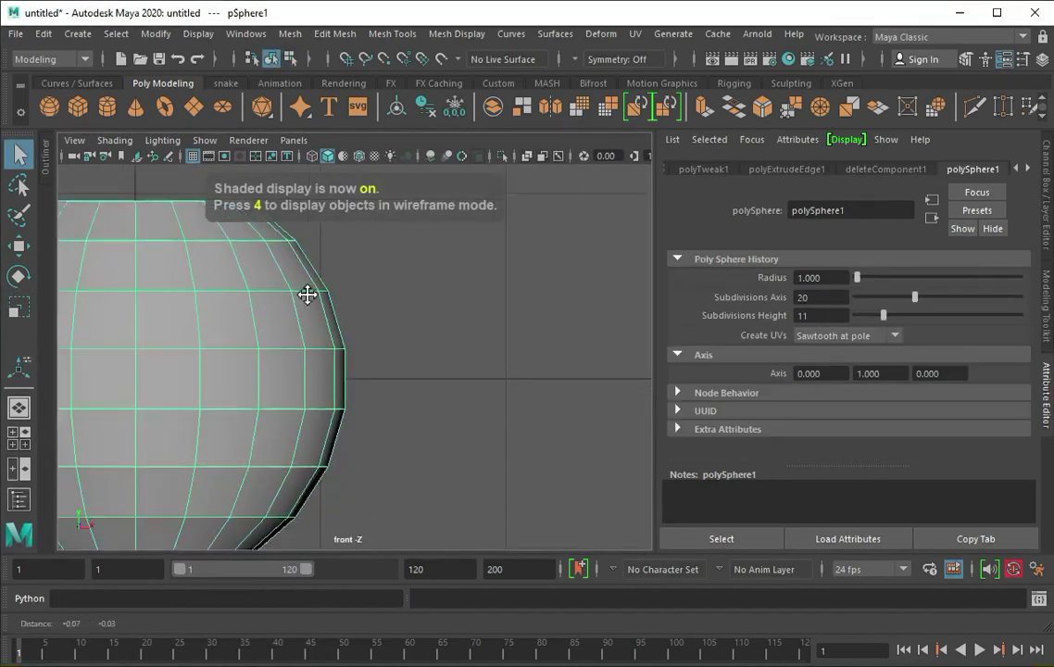
{"action": "key", "text": "f"}
{"action": "key", "text": "F11"}
Step: Select a band of faces on the pot, delete them, then undo the deletion
{"action": "left_click_drag", "start_coordinate": [437, 381], "coordinate": [407, 414]}
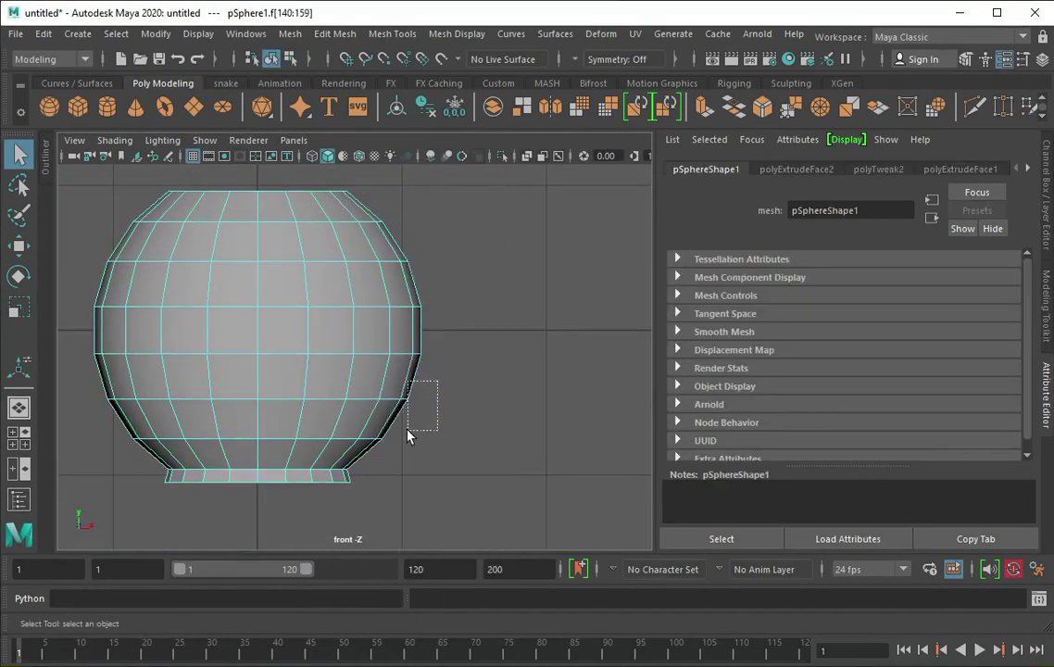
{"action": "left_click", "coordinate": [422, 404]}
{"action": "key", "text": "ctrl+z"}
{"action": "key", "text": "space"}
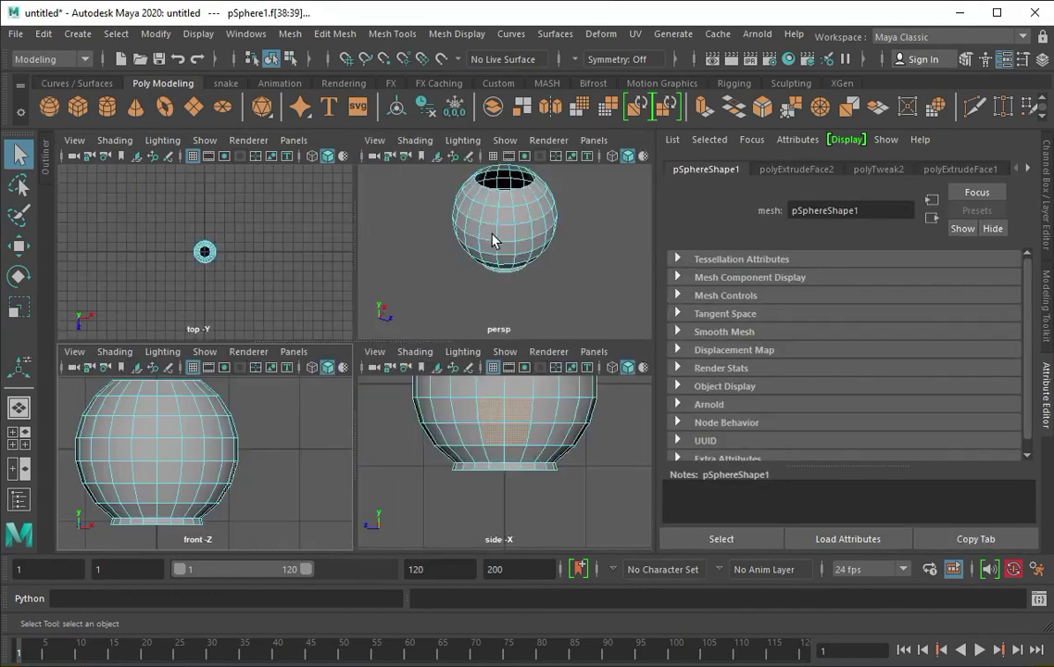
{"action": "key", "text": "space"}
{"action": "key", "text": "space"}
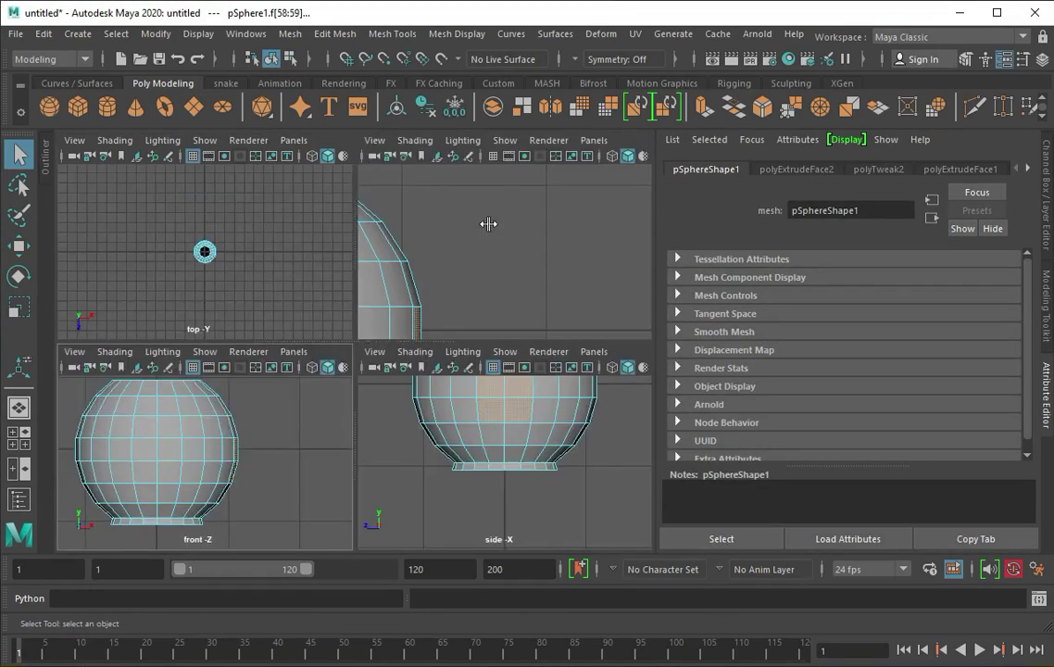
{"action": "key", "text": "space"}
{"action": "key", "text": "Delete"}
Step: Select the whole pot and apply Smooth from the Modeling Toolkit
{"action": "key", "text": "F8"}
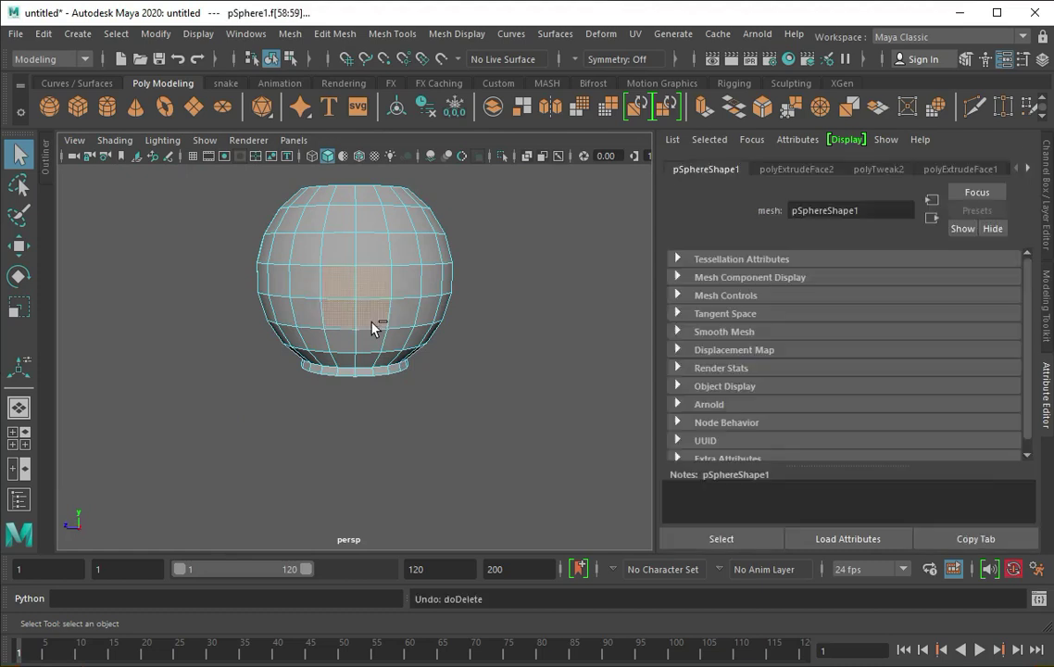
{"action": "scroll", "coordinate": [348, 335], "scroll_direction": "up", "scroll_amount": 3}
{"action": "left_click", "coordinate": [432, 273]}
{"action": "left_click", "coordinate": [964, 58]}
{"action": "left_click", "coordinate": [897, 501]}
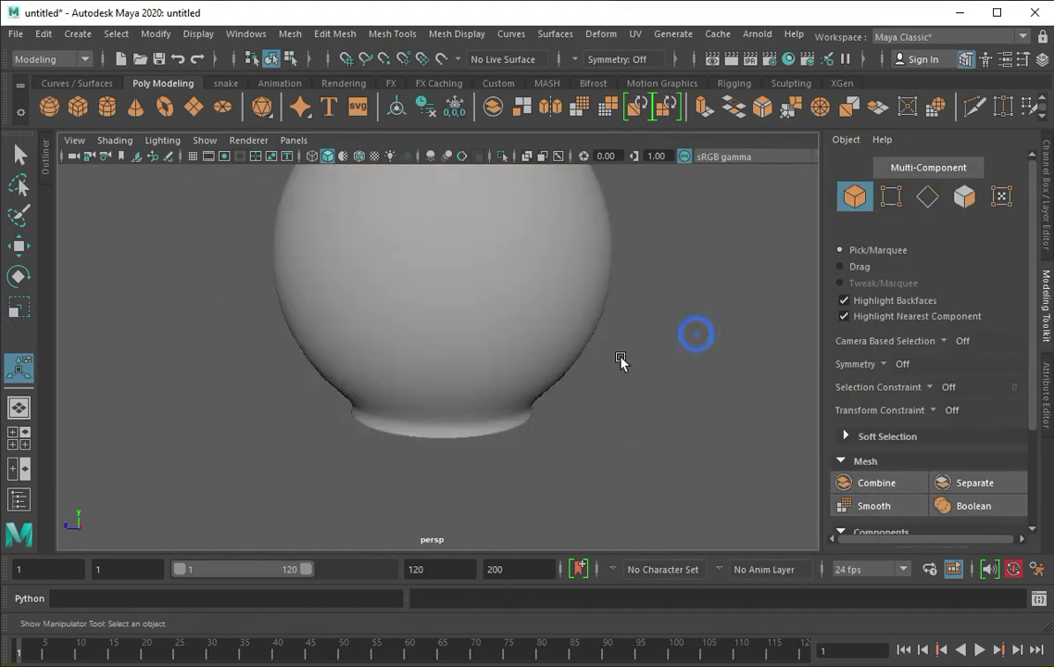
Step: Select several faces on the pot's side in face mode
{"action": "key", "text": "space"}
{"action": "key", "text": "space"}
{"action": "key", "text": "q"}
{"action": "key", "text": "F11"}
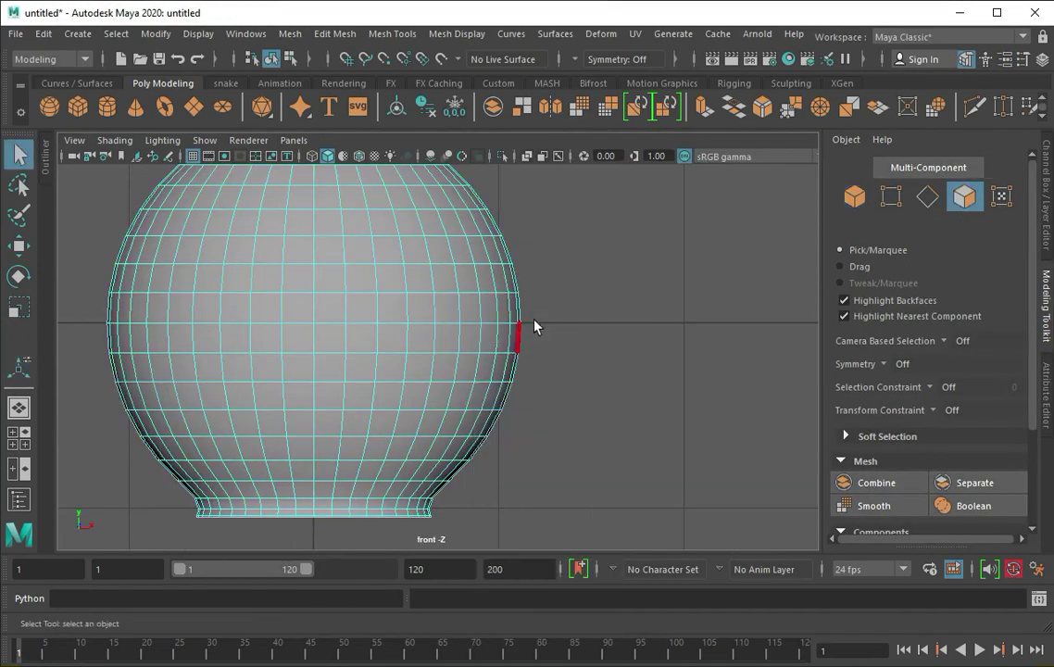
{"action": "left_click_drag", "start_coordinate": [529, 373], "coordinate": [513, 377]}
{"action": "key", "text": "space"}
{"action": "key", "text": "space"}
{"action": "mouse_move", "coordinate": [505, 309]}
{"action": "left_mouse_down"}
{"action": "mouse_move", "coordinate": [430, 315]}
{"action": "mouse_move", "coordinate": [589, 349]}
{"action": "mouse_move", "coordinate": [395, 325]}
{"action": "left_mouse_up"}
{"action": "left_click", "coordinate": [404, 347]}
{"action": "left_click", "coordinate": [415, 319]}
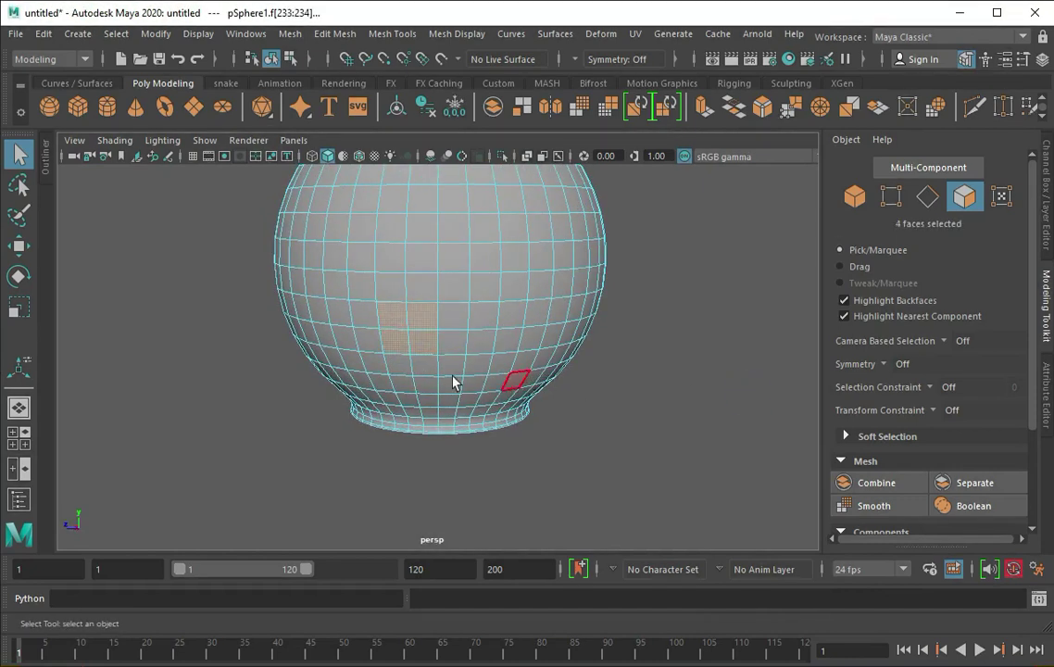
Step: Clear the face selection, frame the pot in the front view, and open the Create menu
{"action": "key", "text": "space"}
{"action": "left_click_drag", "start_coordinate": [352, 488], "coordinate": [401, 460]}
{"action": "left_click", "coordinate": [452, 407]}
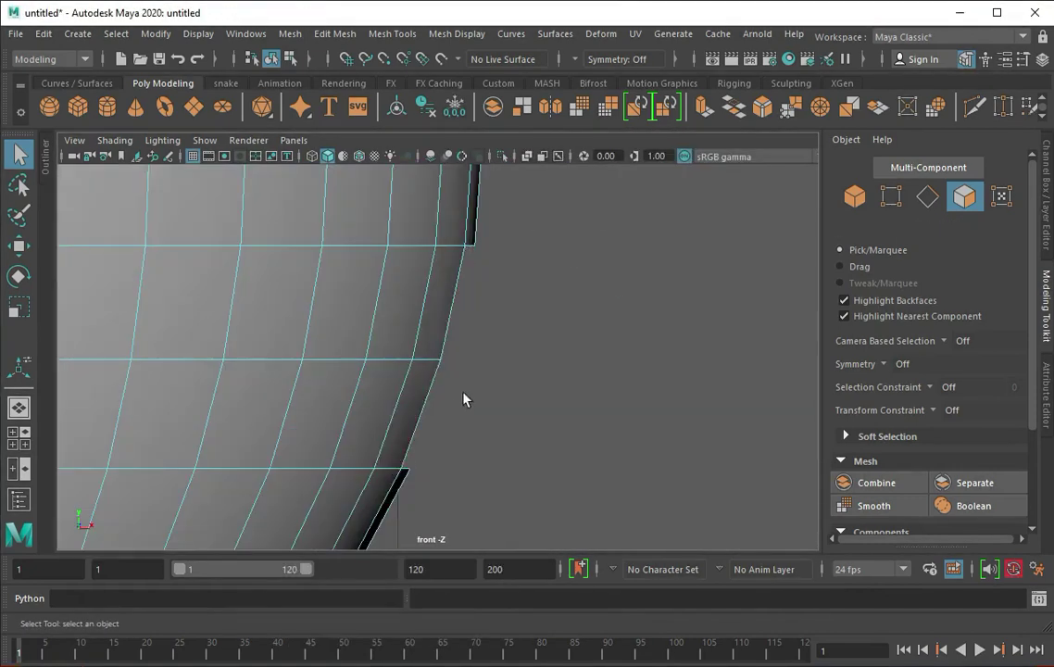
{"action": "key", "text": "f"}
{"action": "scroll", "coordinate": [408, 365], "scroll_direction": "up", "scroll_amount": 3}
{"action": "scroll", "coordinate": [455, 479], "scroll_direction": "up", "scroll_amount": 2}
{"action": "left_click", "coordinate": [78, 33]}
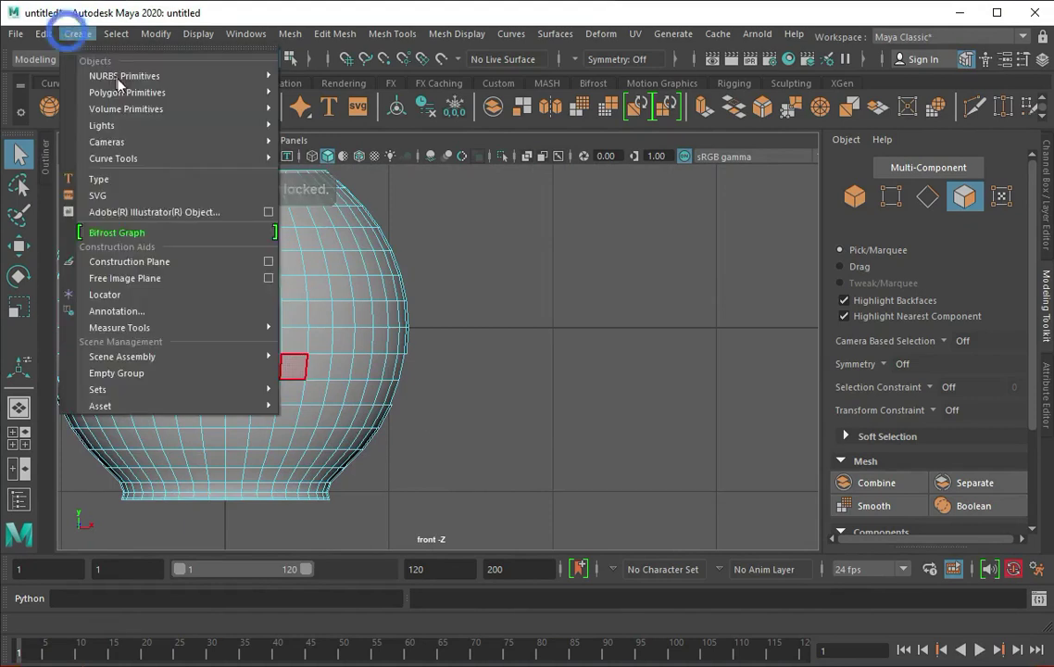
Step: Draw an S-shaped CV curve outward from the pot's side in the front view
{"action": "left_click", "coordinate": [319, 157]}
{"action": "scroll", "coordinate": [394, 383], "scroll_direction": "up", "scroll_amount": 2}
{"action": "left_click", "coordinate": [389, 390]}
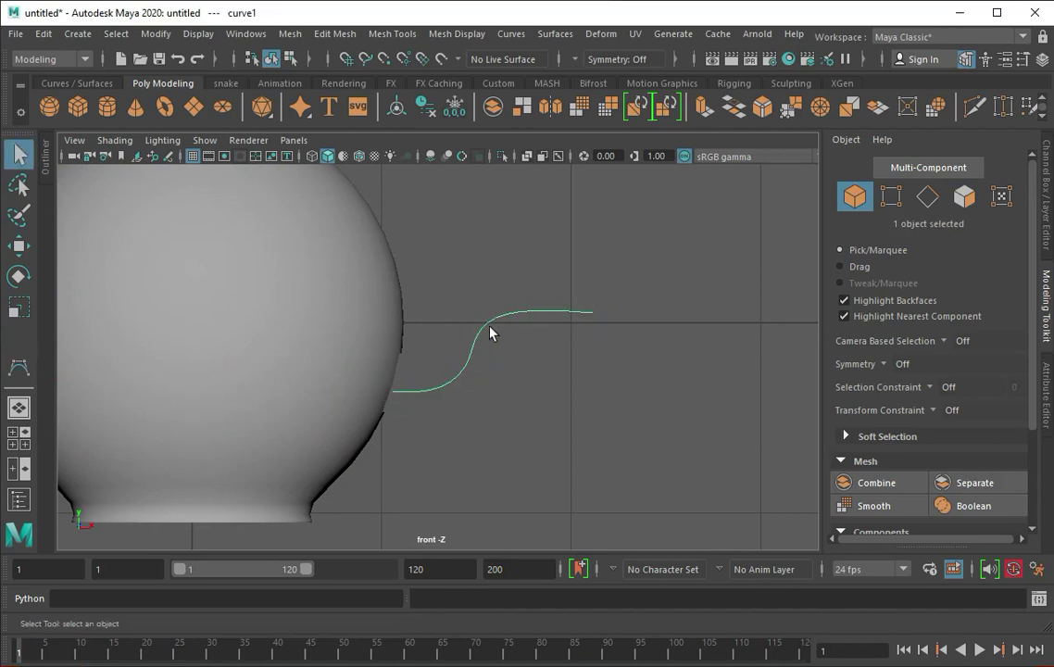
{"action": "scroll", "coordinate": [413, 328], "scroll_direction": "down", "scroll_amount": 3}
{"action": "middle_click_drag", "start_coordinate": [433, 347], "coordinate": [322, 418], "text": "alt"}
{"action": "scroll", "coordinate": [279, 441], "scroll_direction": "up", "scroll_amount": 2}
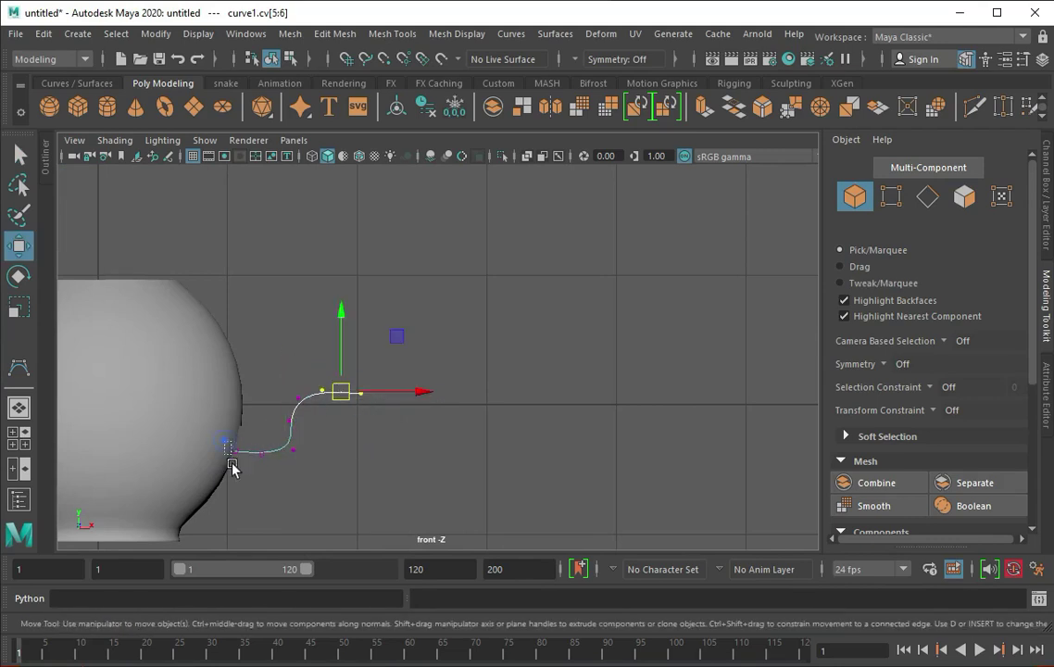
{"action": "key", "text": "space"}
{"action": "key", "text": "space"}
{"action": "left_click", "coordinate": [595, 286]}
Step: Select an edge loop on the pot's side and extrude it along the curve
{"action": "mouse_move", "coordinate": [596, 286]}
{"action": "left_mouse_down", "text": "alt"}
{"action": "mouse_move", "coordinate": [436, 387]}
{"action": "mouse_move", "coordinate": [339, 326]}
{"action": "left_mouse_up", "text": "alt"}
{"action": "key", "text": "F11"}
{"action": "double_click", "coordinate": [310, 375]}
{"action": "left_click_drag", "start_coordinate": [277, 408], "coordinate": [186, 317], "text": "alt"}
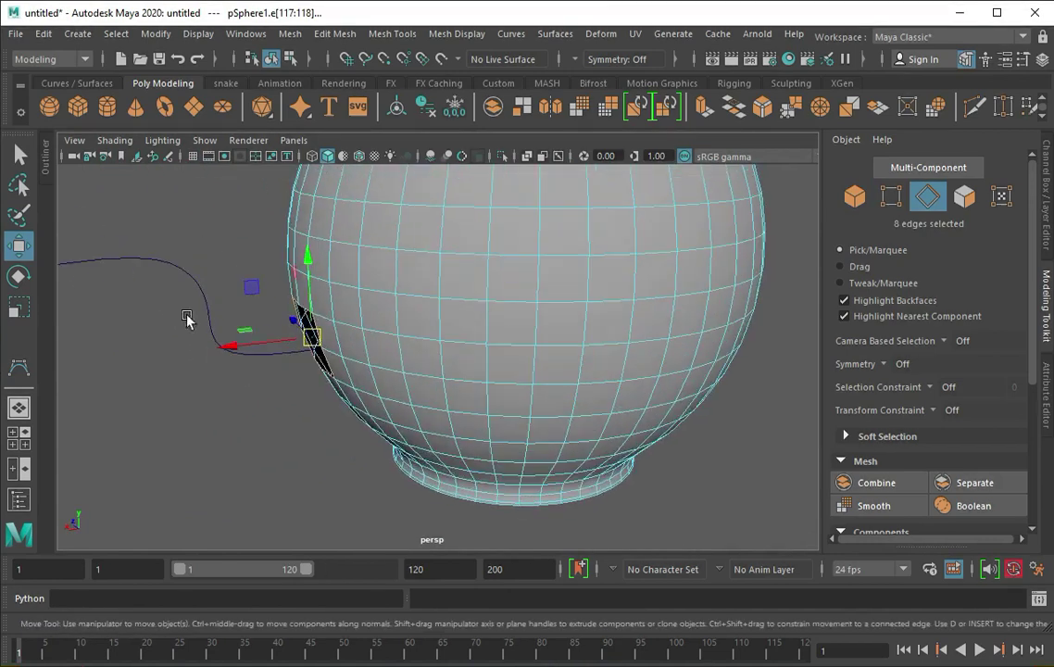
{"action": "left_click", "coordinate": [637, 106]}
{"action": "scroll", "coordinate": [256, 326], "scroll_direction": "down", "scroll_amount": 2}
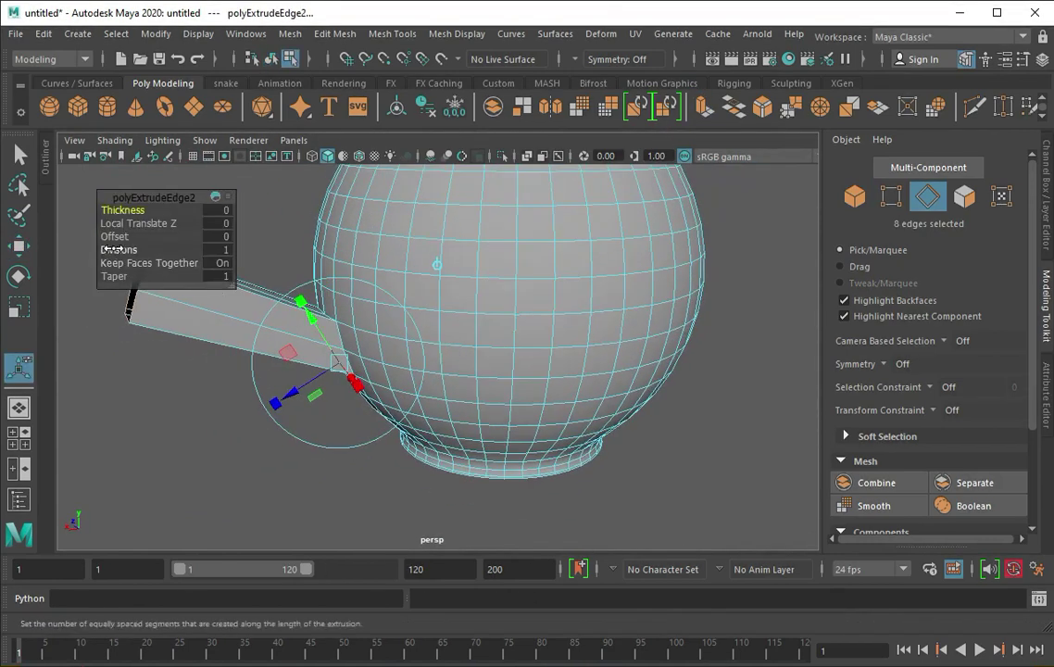
Step: Add Taper to the extrude settings and set Divisions to 10
{"action": "left_click", "coordinate": [228, 199]}
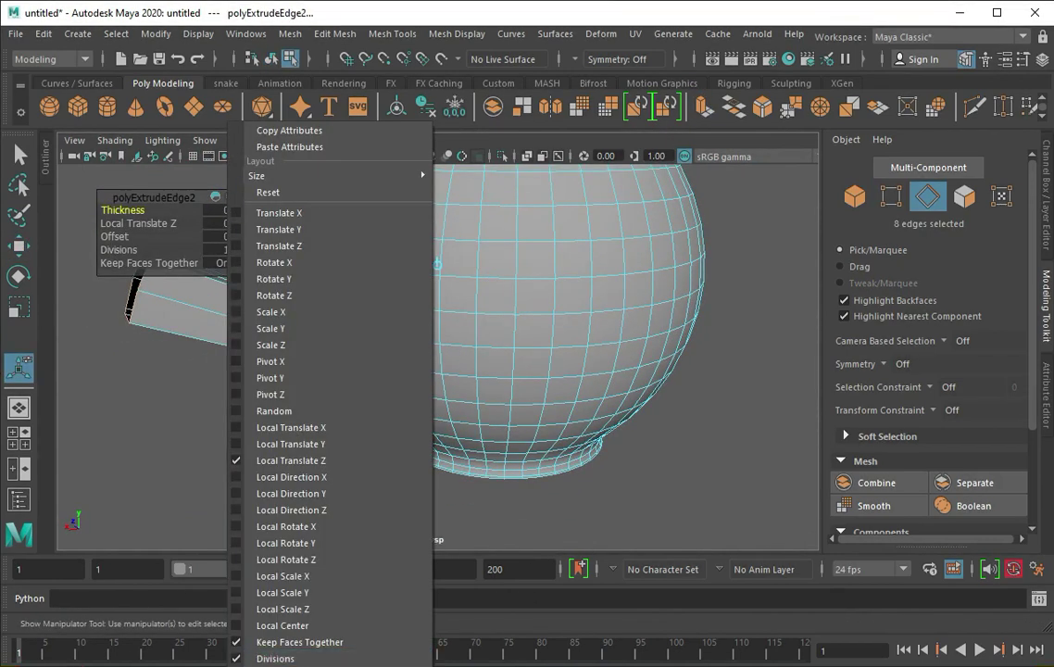
{"action": "left_click", "coordinate": [278, 665]}
{"action": "left_click", "coordinate": [119, 249]}
{"action": "middle_click_drag", "start_coordinate": [130, 249], "coordinate": [214, 281]}
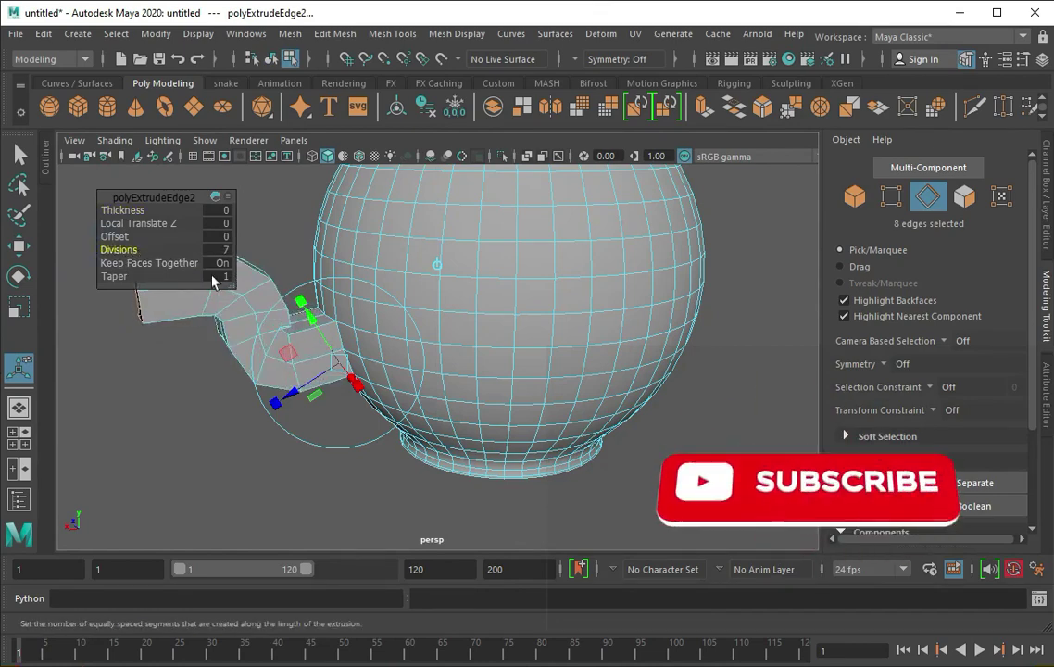
{"action": "left_click", "coordinate": [220, 249]}
Step: Set the spout's taper to 0.3
{"action": "mouse_move", "coordinate": [109, 282]}
{"action": "left_mouse_down", "text": "alt"}
{"action": "mouse_move", "coordinate": [318, 371]}
{"action": "mouse_move", "coordinate": [486, 320]}
{"action": "left_mouse_up", "text": "alt"}
{"action": "middle_click_drag", "start_coordinate": [111, 276], "coordinate": [482, 291]}
{"action": "mouse_move", "coordinate": [482, 292]}
{"action": "left_mouse_down", "text": "alt"}
{"action": "mouse_move", "coordinate": [586, 268]}
{"action": "mouse_move", "coordinate": [270, 273]}
{"action": "left_mouse_up", "text": "alt"}
{"action": "mouse_move", "coordinate": [129, 275]}
{"action": "middle_mouse_down"}
{"action": "mouse_move", "coordinate": [114, 276]}
{"action": "mouse_move", "coordinate": [278, 278]}
{"action": "middle_mouse_up"}
{"action": "left_click_drag", "start_coordinate": [277, 278], "coordinate": [412, 277], "text": "alt"}
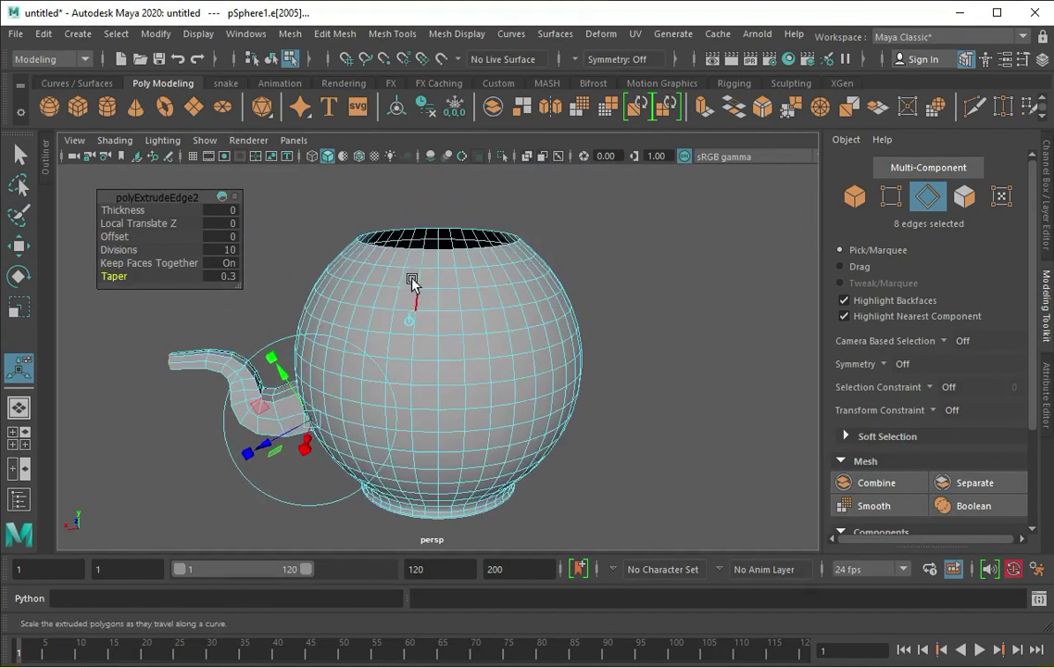
Step: Center the spout in the front view in wireframe and select the pot
{"action": "key", "text": "space"}
{"action": "key", "text": "space"}
{"action": "left_click_drag", "start_coordinate": [277, 352], "coordinate": [217, 302], "text": "alt"}
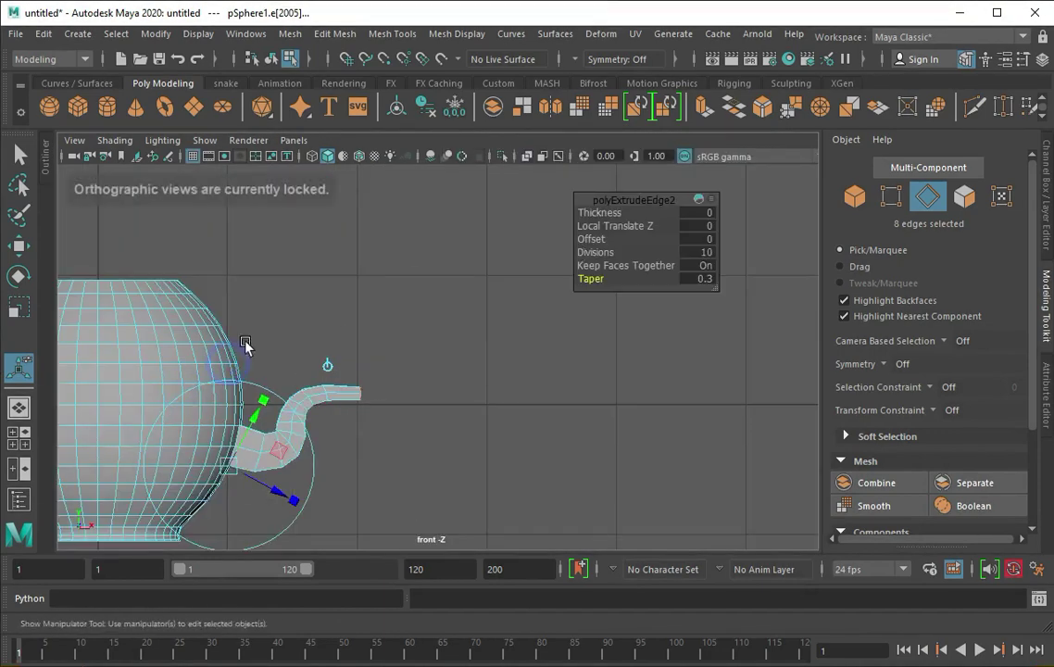
{"action": "middle_click_drag", "start_coordinate": [218, 302], "coordinate": [268, 315], "text": "alt"}
{"action": "key", "text": "4"}
{"action": "right_click_drag", "start_coordinate": [336, 311], "coordinate": [389, 297]}
{"action": "scroll", "coordinate": [308, 404], "scroll_direction": "up", "scroll_amount": 3}
{"action": "left_click", "coordinate": [308, 405]}
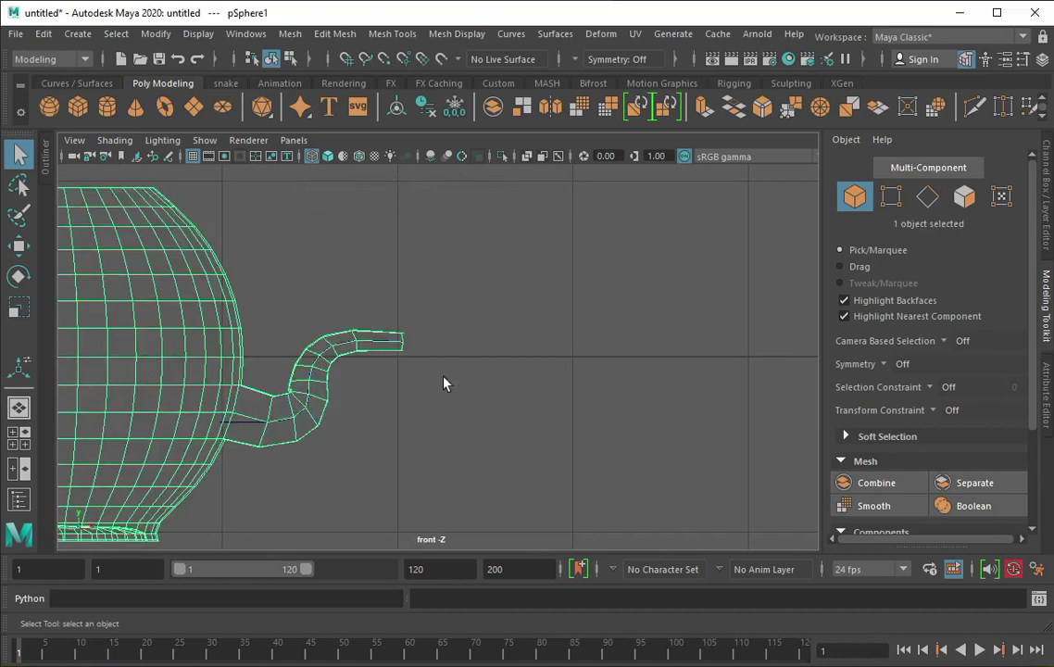
Step: Select the spout curve, then the teapot body with shaded display on
{"action": "left_click", "coordinate": [309, 388]}
{"action": "key", "text": "w"}
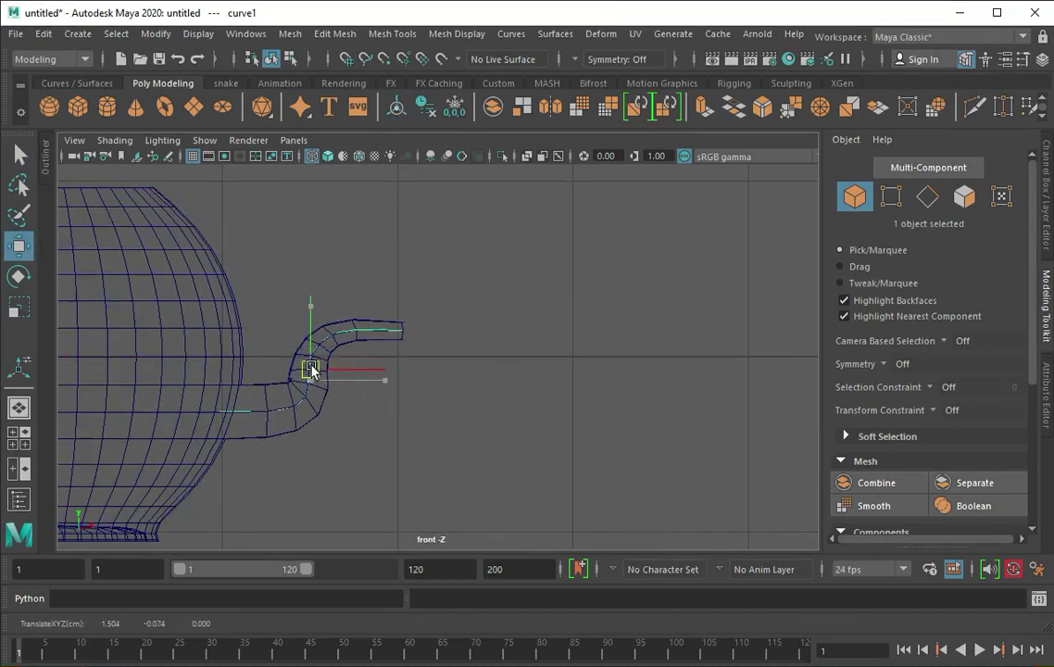
{"action": "key", "text": "space"}
{"action": "key", "text": "space"}
{"action": "scroll", "coordinate": [268, 444], "scroll_direction": "up", "scroll_amount": 2}
{"action": "scroll", "coordinate": [220, 373], "scroll_direction": "up", "scroll_amount": 2}
{"action": "left_click", "coordinate": [221, 373]}
{"action": "key", "text": "5"}
{"action": "scroll", "coordinate": [220, 373], "scroll_direction": "up", "scroll_amount": 1}
Step: Select the top and handle-joint faces of the sphere and delete them
{"action": "middle_click_drag", "start_coordinate": [200, 411], "coordinate": [233, 364], "text": "alt"}
{"action": "key", "text": "F11"}
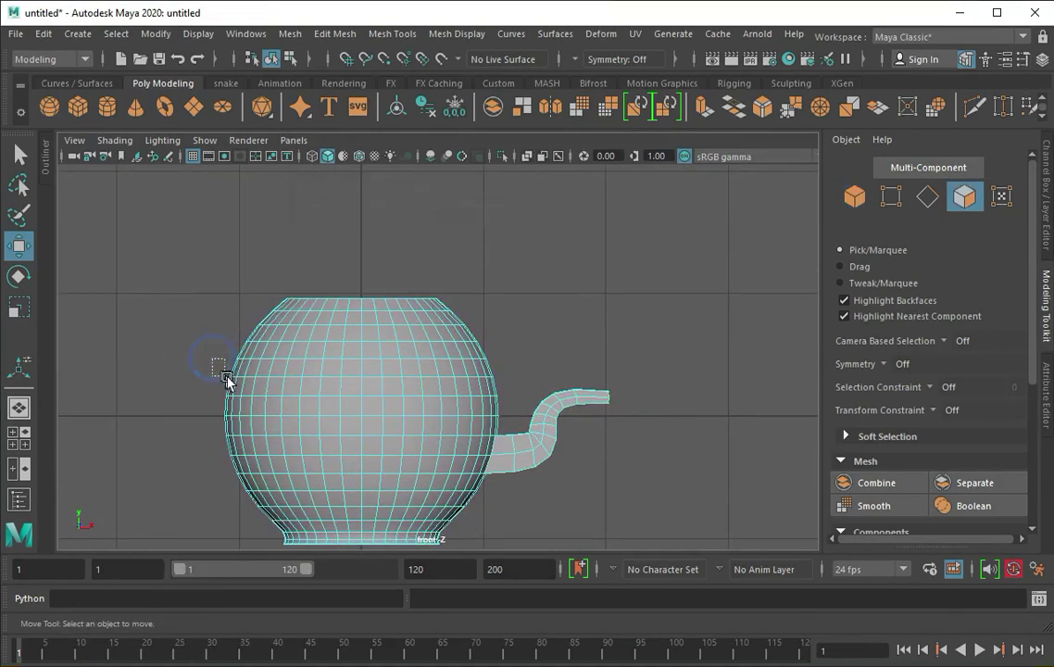
{"action": "left_click_drag", "start_coordinate": [212, 358], "coordinate": [233, 387]}
{"action": "key", "text": "space"}
{"action": "key", "text": "space"}
{"action": "key", "text": "f"}
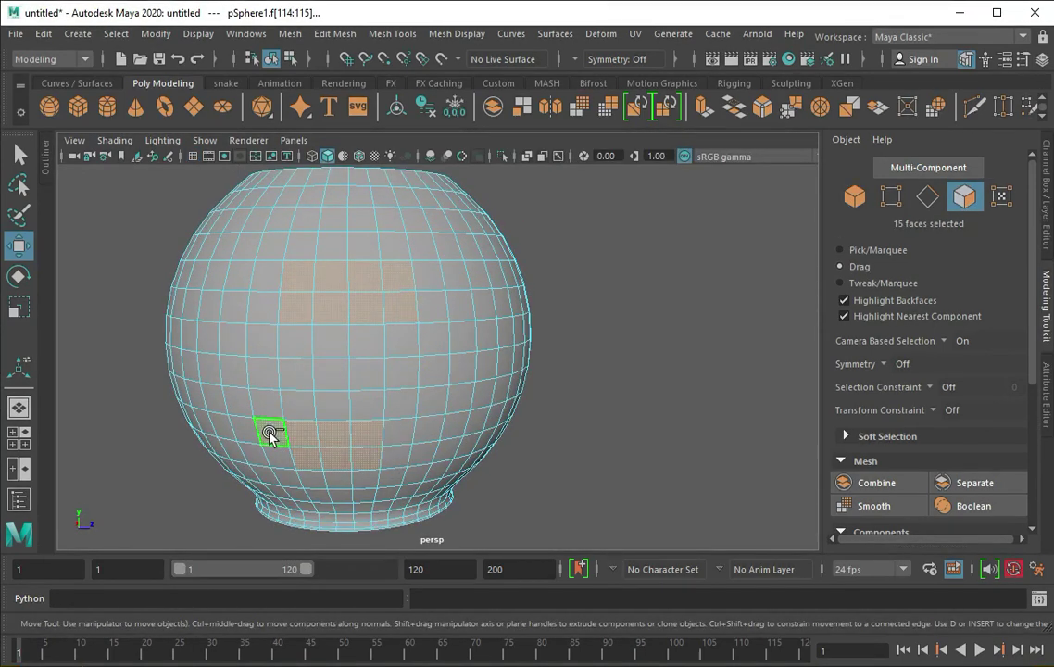
{"action": "left_click", "coordinate": [392, 282], "text": "ctrl"}
{"action": "mouse_move", "coordinate": [392, 283]}
{"action": "left_mouse_down", "text": "alt"}
{"action": "mouse_move", "coordinate": [323, 404]}
{"action": "mouse_move", "coordinate": [369, 294]}
{"action": "left_mouse_up", "text": "alt"}
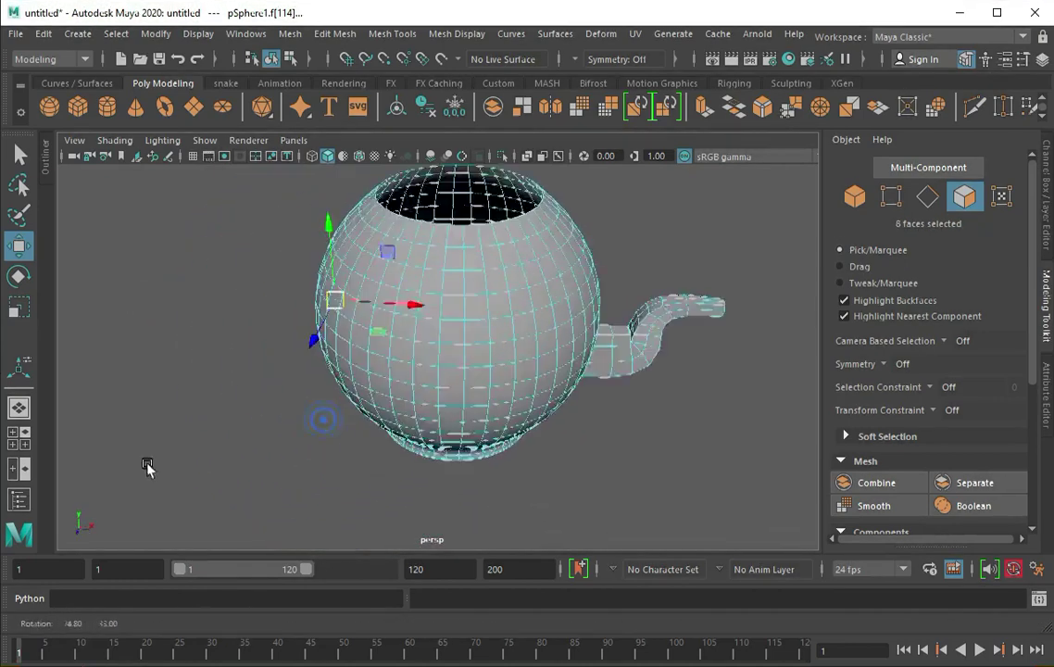
{"action": "key", "text": "Delete"}
Step: Inspect the new holes, then open the Create menu from the front view
{"action": "left_click_drag", "start_coordinate": [322, 433], "coordinate": [351, 292], "text": "alt"}
{"action": "key", "text": "space"}
{"action": "key", "text": "space"}
{"action": "left_click", "coordinate": [78, 33]}
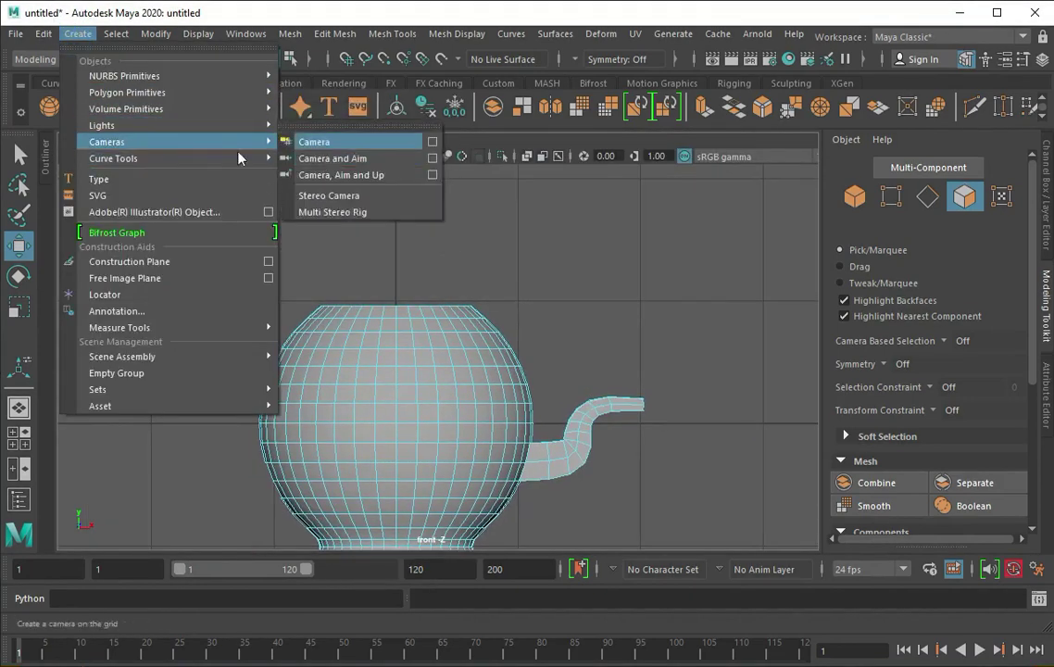
Step: Place a three-point CV handle curve left of the sphere, then select the teapot body
{"action": "left_click", "coordinate": [314, 159]}
{"action": "scroll", "coordinate": [233, 344], "scroll_direction": "up", "scroll_amount": 2}
{"action": "scroll", "coordinate": [273, 364], "scroll_direction": "up", "scroll_amount": 2}
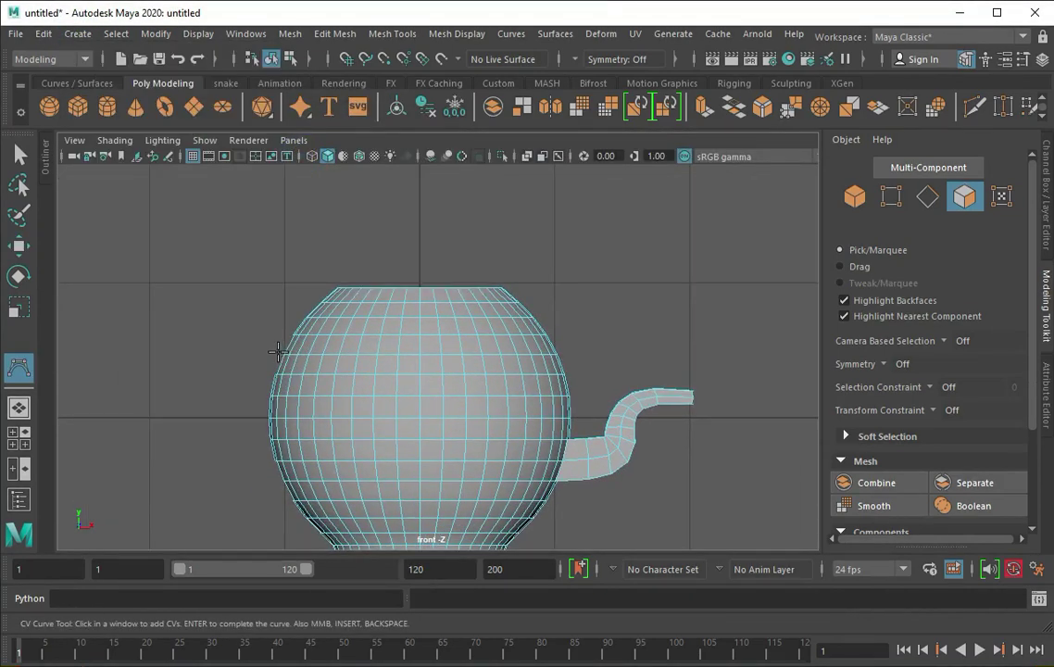
{"action": "left_click", "coordinate": [276, 350]}
{"action": "left_click", "coordinate": [256, 339]}
{"action": "left_click", "coordinate": [227, 345]}
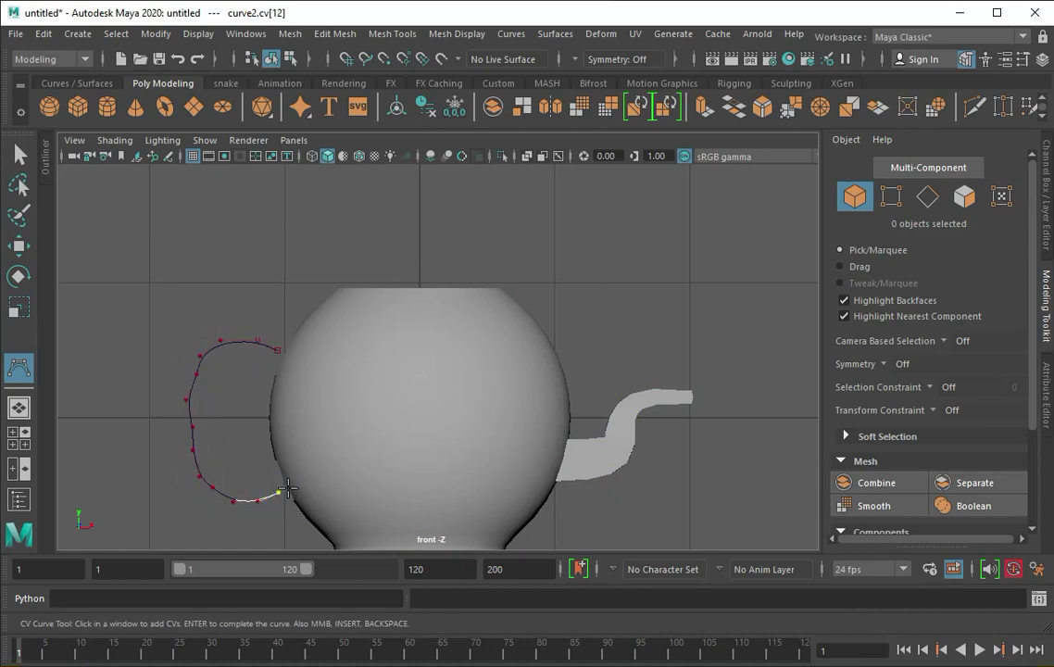
{"action": "left_click_drag", "start_coordinate": [370, 343], "coordinate": [370, 305]}
{"action": "left_click_drag", "start_coordinate": [520, 266], "coordinate": [410, 304], "text": "alt"}
{"action": "scroll", "coordinate": [410, 304], "scroll_direction": "up", "scroll_amount": 3}
{"action": "left_click", "coordinate": [249, 354]}
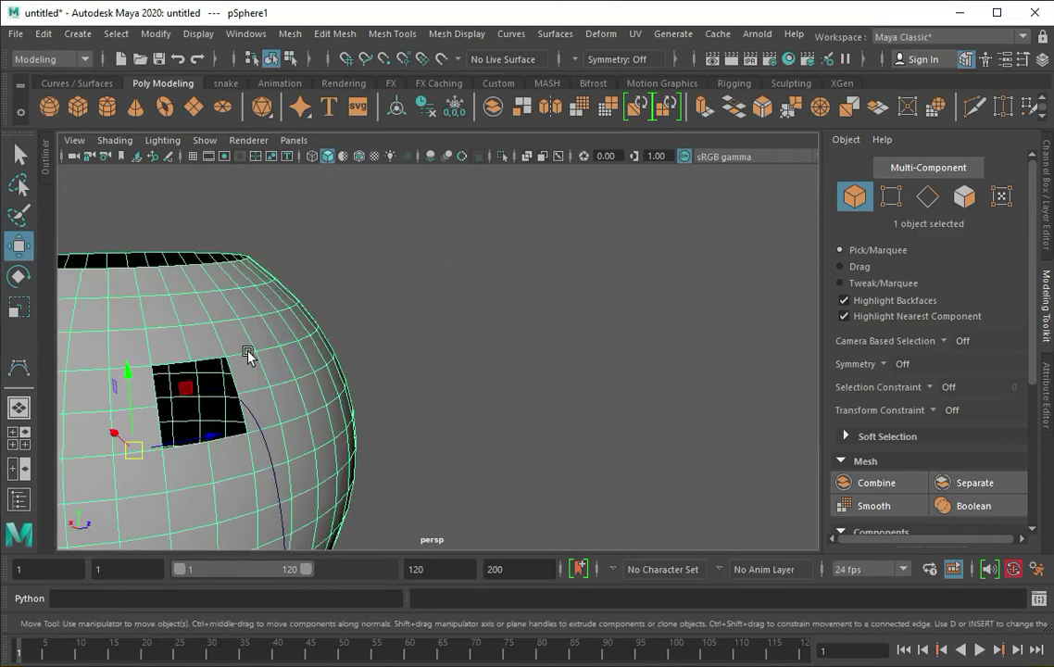
Step: Extrude the hole's edges along the handle curve, adjusting the number of divisions
{"action": "mouse_move", "coordinate": [197, 361]}
{"action": "left_mouse_down", "text": "alt"}
{"action": "mouse_move", "coordinate": [449, 395]}
{"action": "mouse_move", "coordinate": [510, 390]}
{"action": "left_mouse_up", "text": "alt"}
{"action": "left_click", "coordinate": [510, 389]}
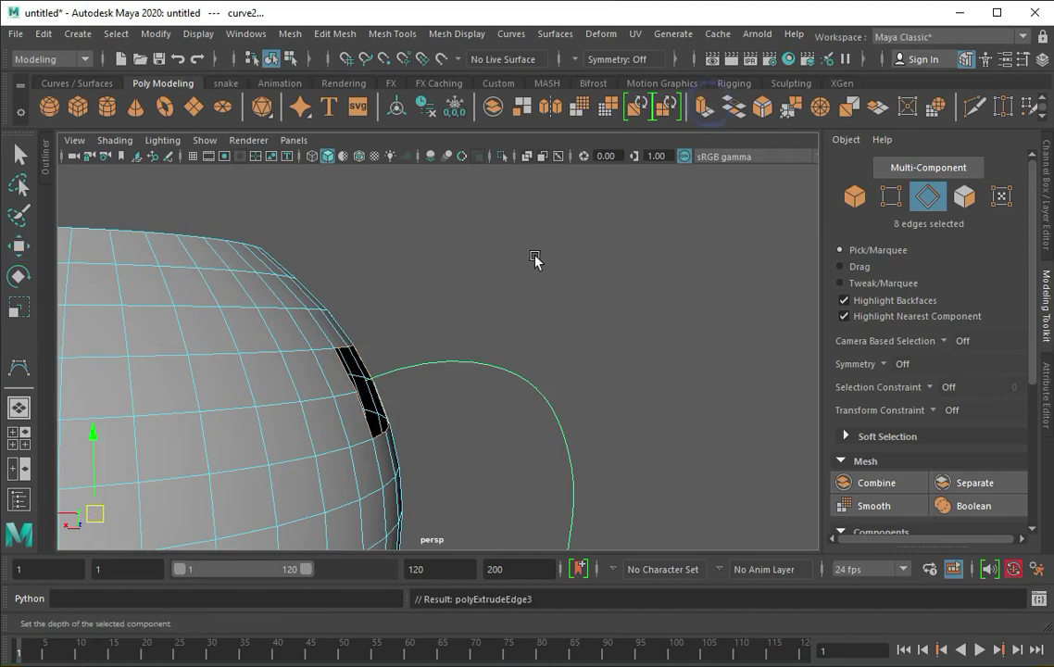
{"action": "left_click", "coordinate": [595, 252]}
{"action": "middle_click_drag", "start_coordinate": [601, 252], "coordinate": [640, 256]}
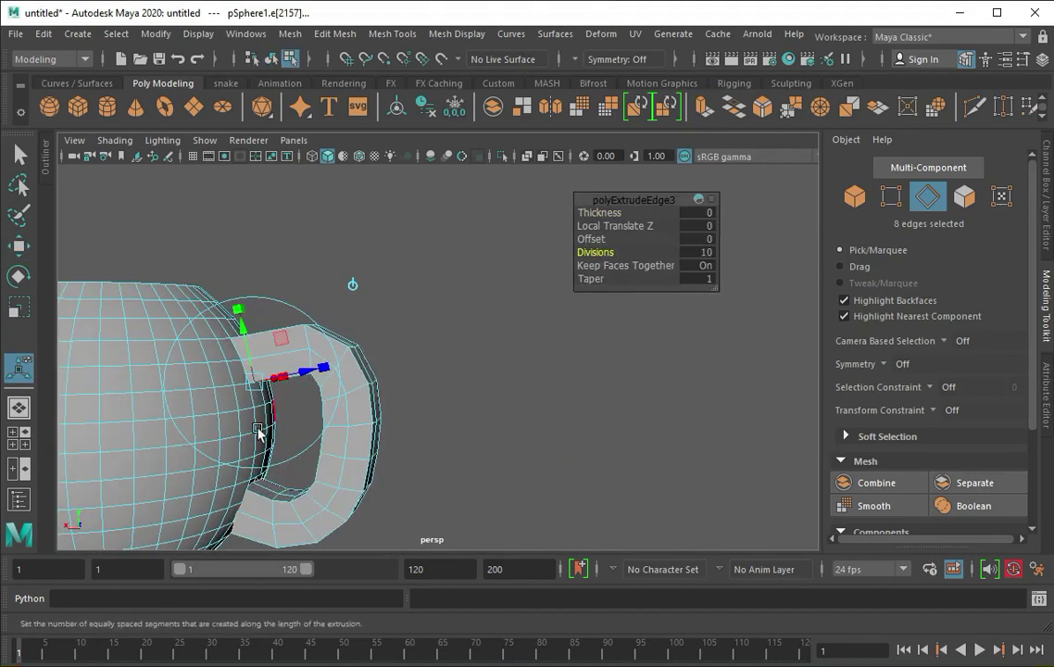
{"action": "scroll", "coordinate": [260, 432], "scroll_direction": "up", "scroll_amount": 3}
{"action": "mouse_move", "coordinate": [247, 353]}
{"action": "left_mouse_down", "text": "alt"}
{"action": "mouse_move", "coordinate": [252, 370]}
{"action": "mouse_move", "coordinate": [489, 301]}
{"action": "left_mouse_up", "text": "alt"}
{"action": "scroll", "coordinate": [174, 340], "scroll_direction": "up", "scroll_amount": 3}
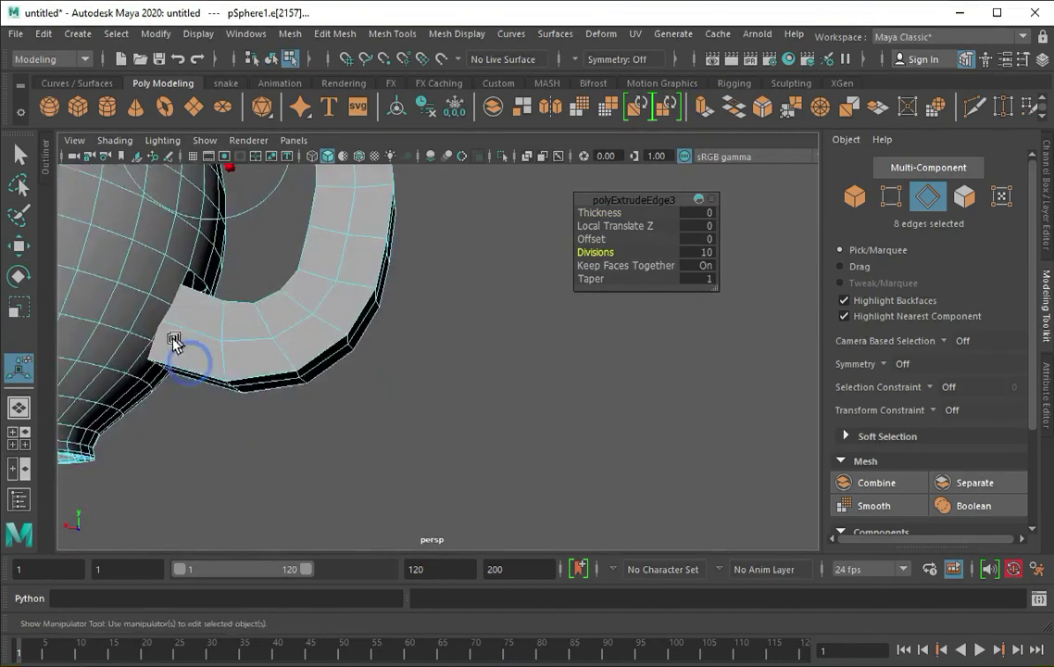
{"action": "left_click_drag", "start_coordinate": [174, 341], "coordinate": [208, 392], "text": "alt"}
{"action": "scroll", "coordinate": [117, 405], "scroll_direction": "up", "scroll_amount": 3}
{"action": "scroll", "coordinate": [207, 383], "scroll_direction": "up", "scroll_amount": 5}
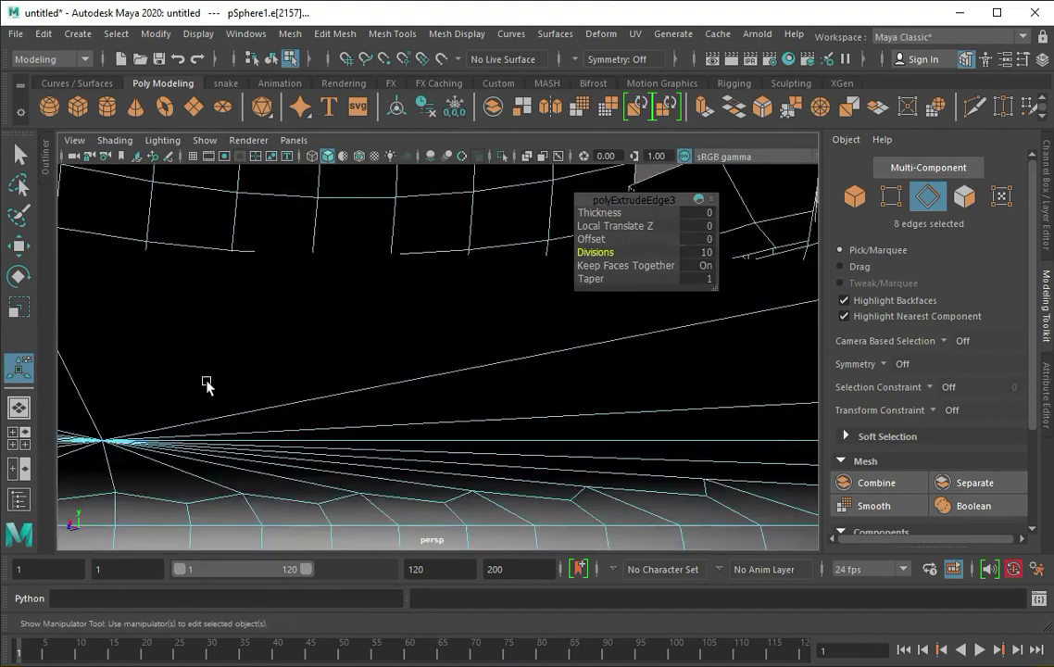
{"action": "scroll", "coordinate": [207, 383], "scroll_direction": "down", "scroll_amount": 5}
Step: Target-weld a handle-end vertex onto its neighbour, inspect it, then undo both welds
{"action": "key", "text": "F9"}
{"action": "right_click_drag", "start_coordinate": [370, 400], "coordinate": [269, 451], "text": "shift"}
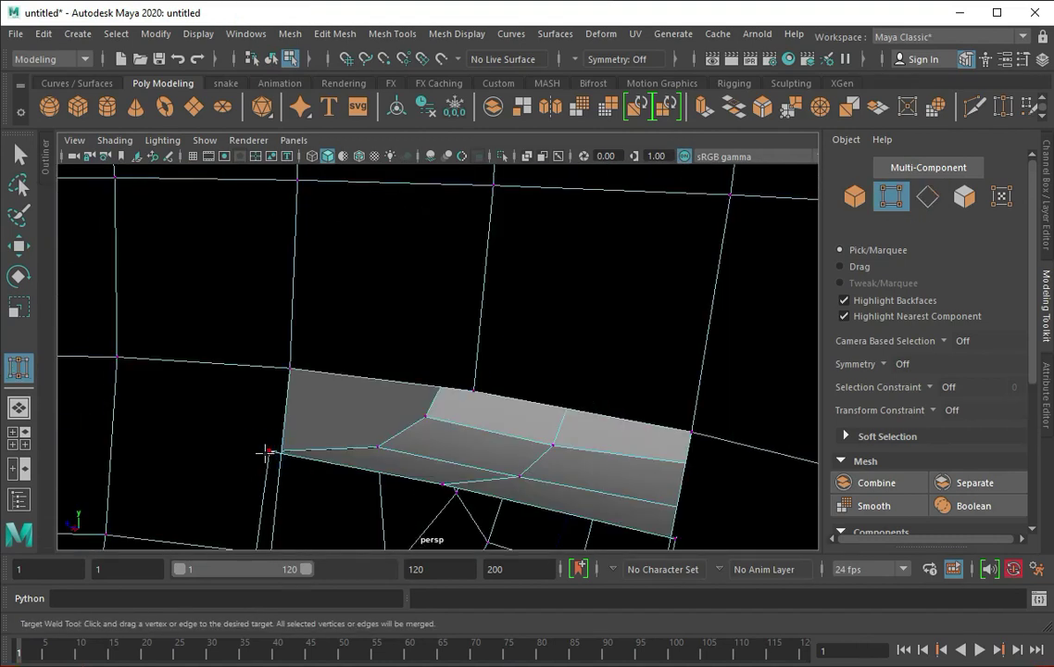
{"action": "left_click_drag", "start_coordinate": [294, 367], "coordinate": [270, 452]}
{"action": "left_click_drag", "start_coordinate": [465, 447], "coordinate": [428, 477], "text": "alt"}
{"action": "mouse_move", "coordinate": [495, 372]}
{"action": "left_mouse_down", "text": "alt"}
{"action": "mouse_move", "coordinate": [480, 393]}
{"action": "mouse_move", "coordinate": [676, 520]}
{"action": "left_mouse_up", "text": "alt"}
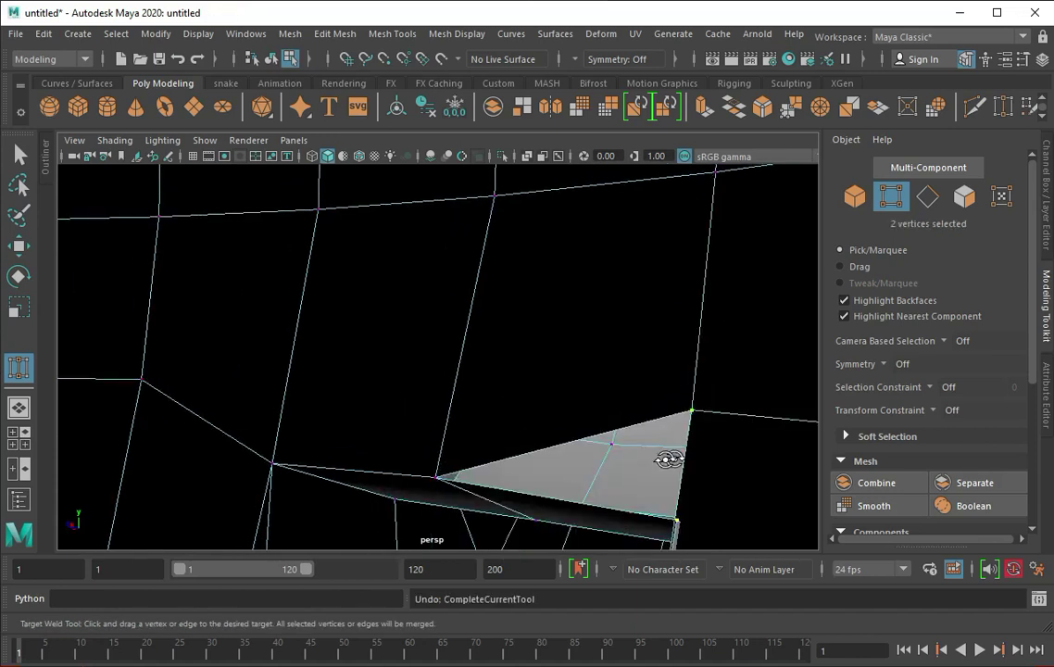
{"action": "mouse_move", "coordinate": [670, 454]}
{"action": "left_mouse_down", "text": "alt"}
{"action": "mouse_move", "coordinate": [623, 452]}
{"action": "mouse_move", "coordinate": [628, 444]}
{"action": "left_mouse_up", "text": "alt"}
{"action": "left_click_drag", "start_coordinate": [673, 497], "coordinate": [702, 492], "text": "alt"}
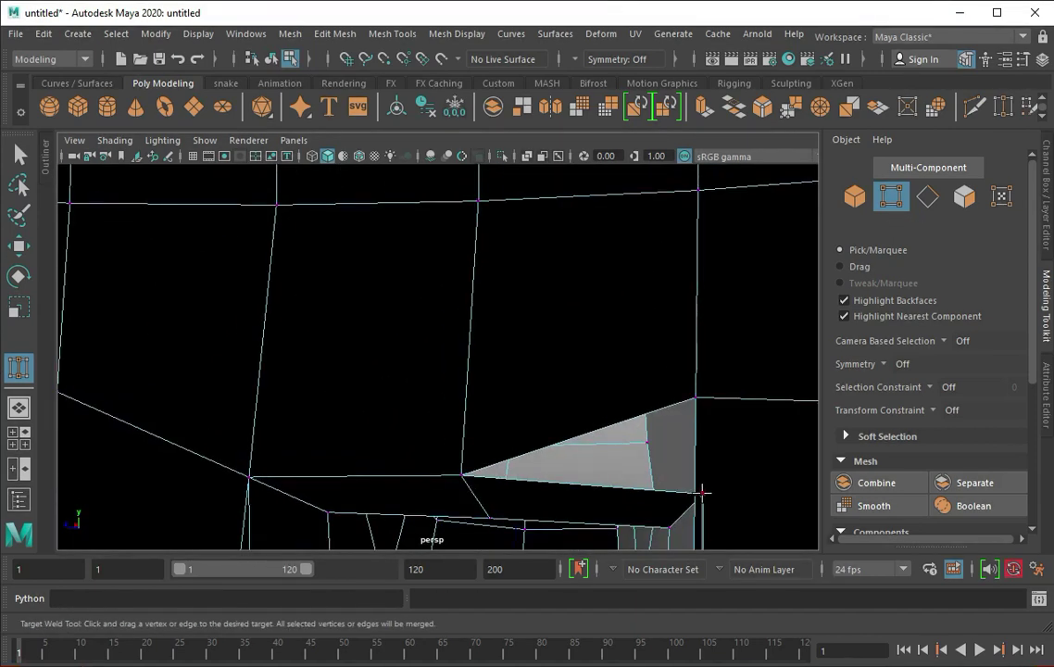
{"action": "key", "text": "ctrl+z"}
{"action": "key", "text": "ctrl+z"}
{"action": "key", "text": "ctrl+z"}
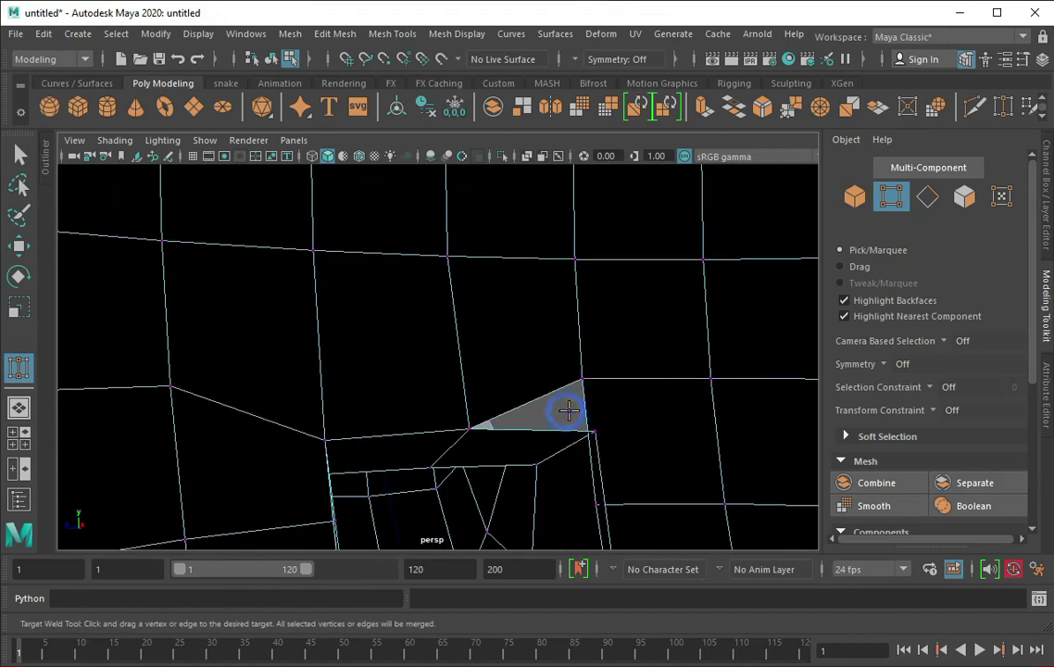
{"action": "key", "text": "ctrl+z"}
{"action": "key", "text": "ctrl+z"}
{"action": "key", "text": "ctrl+z"}
{"action": "key", "text": "ctrl+z"}
Step: Try cutting new edges at the handle join, check it in wireframe, then undo the edits
{"action": "right_click", "coordinate": [518, 299]}
{"action": "left_click", "coordinate": [393, 33]}
{"action": "left_click", "coordinate": [431, 198]}
{"action": "mouse_move", "coordinate": [353, 342]}
{"action": "left_mouse_down", "text": "alt"}
{"action": "mouse_move", "coordinate": [650, 470]}
{"action": "mouse_move", "coordinate": [635, 378]}
{"action": "left_mouse_up", "text": "alt"}
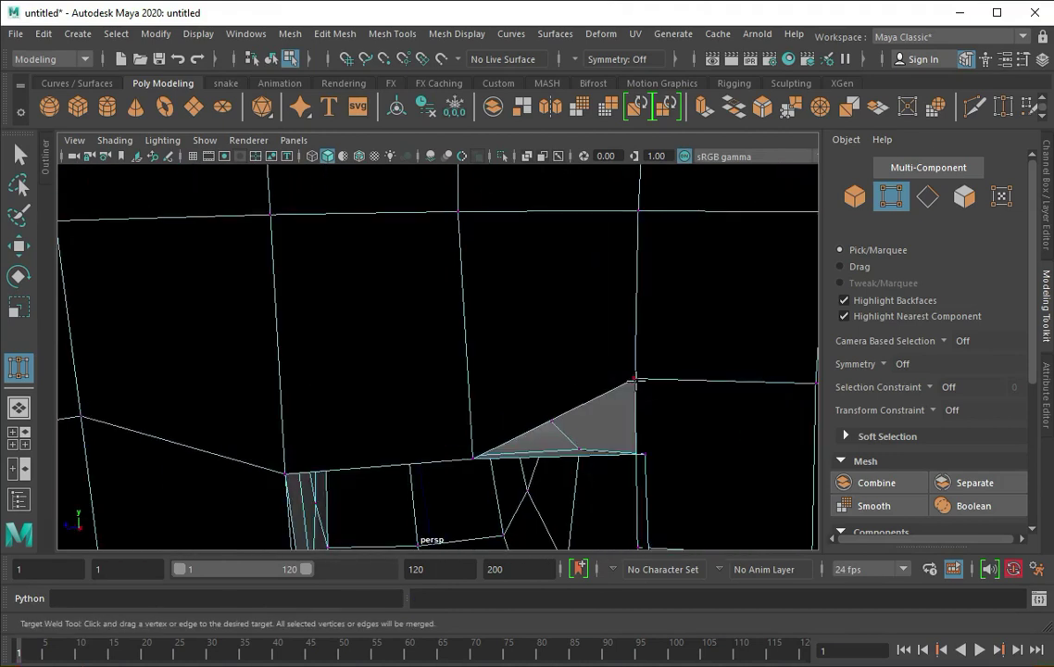
{"action": "mouse_move", "coordinate": [662, 460]}
{"action": "left_mouse_down", "text": "alt"}
{"action": "mouse_move", "coordinate": [500, 463]}
{"action": "mouse_move", "coordinate": [380, 399]}
{"action": "mouse_move", "coordinate": [325, 413]}
{"action": "mouse_move", "coordinate": [282, 484]}
{"action": "mouse_move", "coordinate": [294, 419]}
{"action": "mouse_move", "coordinate": [411, 442]}
{"action": "mouse_move", "coordinate": [103, 430]}
{"action": "mouse_move", "coordinate": [306, 394]}
{"action": "mouse_move", "coordinate": [445, 424]}
{"action": "left_mouse_up", "text": "alt"}
{"action": "key", "text": "4"}
{"action": "key", "text": "5"}
{"action": "key", "text": "ctrl+z"}
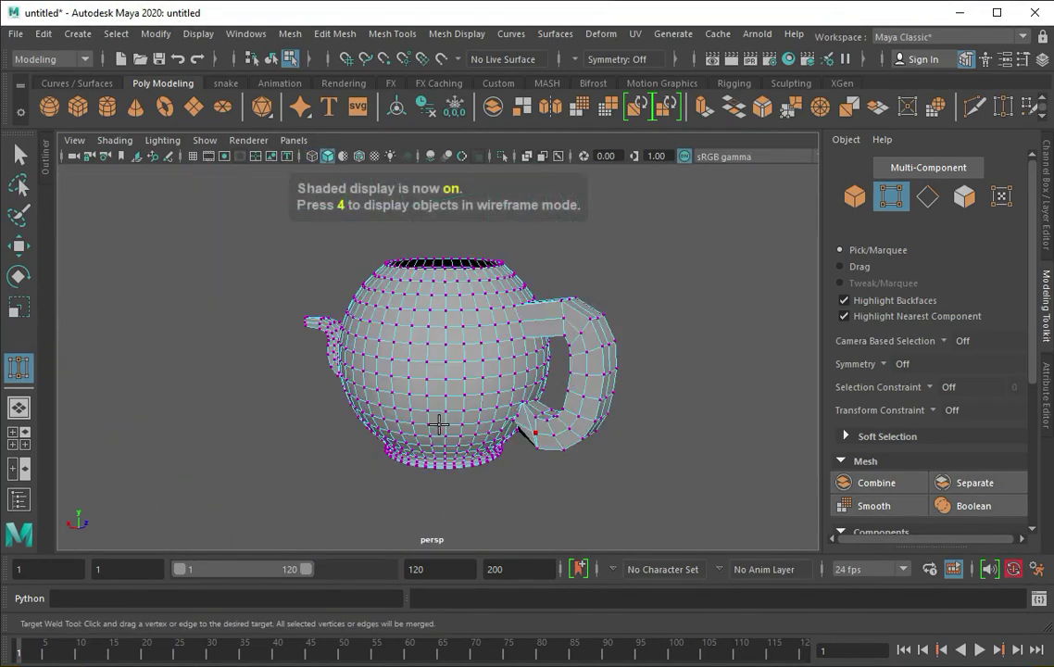
{"action": "key", "text": "ctrl+z"}
{"action": "key", "text": "ctrl+z"}
{"action": "key", "text": "ctrl+z"}
{"action": "mouse_move", "coordinate": [546, 253]}
{"action": "left_mouse_down", "text": "alt"}
{"action": "mouse_move", "coordinate": [535, 405]}
{"action": "mouse_move", "coordinate": [482, 388]}
{"action": "mouse_move", "coordinate": [431, 341]}
{"action": "mouse_move", "coordinate": [465, 328]}
{"action": "left_mouse_up", "text": "alt"}
{"action": "key", "text": "ctrl+z"}
{"action": "key", "text": "ctrl+z"}
{"action": "key", "text": "ctrl+z"}
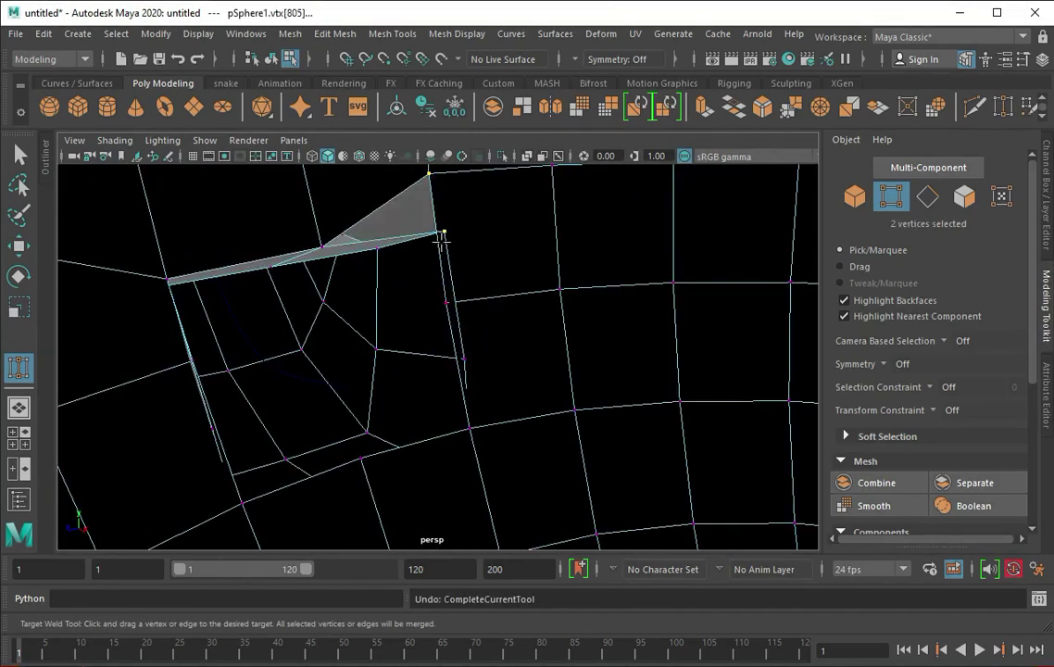
Step: Orbit and zoom around the handle join to inspect where it meets the teapot body
{"action": "mouse_move", "coordinate": [423, 261]}
{"action": "left_mouse_down", "text": "alt"}
{"action": "mouse_move", "coordinate": [545, 401]}
{"action": "mouse_move", "coordinate": [454, 383]}
{"action": "mouse_move", "coordinate": [192, 371]}
{"action": "mouse_move", "coordinate": [254, 282]}
{"action": "left_mouse_up", "text": "alt"}
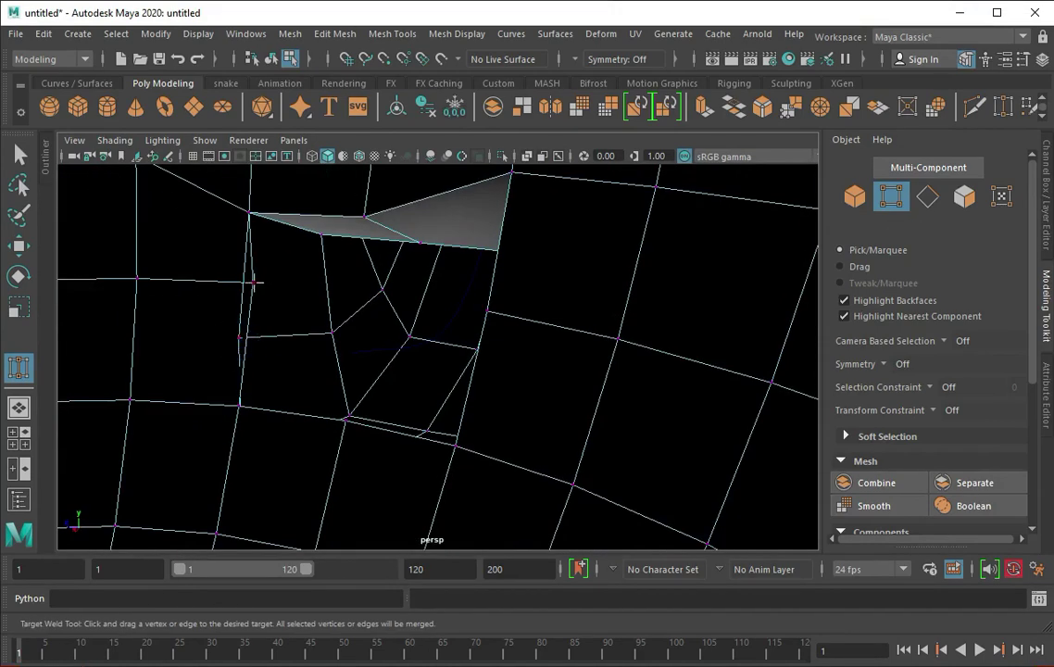
{"action": "mouse_move", "coordinate": [243, 335]}
{"action": "left_mouse_down", "text": "alt"}
{"action": "mouse_move", "coordinate": [236, 282]}
{"action": "mouse_move", "coordinate": [236, 305]}
{"action": "mouse_move", "coordinate": [329, 329]}
{"action": "mouse_move", "coordinate": [368, 371]}
{"action": "mouse_move", "coordinate": [381, 419]}
{"action": "left_mouse_up", "text": "alt"}
{"action": "mouse_move", "coordinate": [405, 271]}
{"action": "left_mouse_down", "text": "alt"}
{"action": "mouse_move", "coordinate": [388, 336]}
{"action": "mouse_move", "coordinate": [433, 412]}
{"action": "mouse_move", "coordinate": [362, 461]}
{"action": "mouse_move", "coordinate": [421, 370]}
{"action": "left_mouse_up", "text": "alt"}
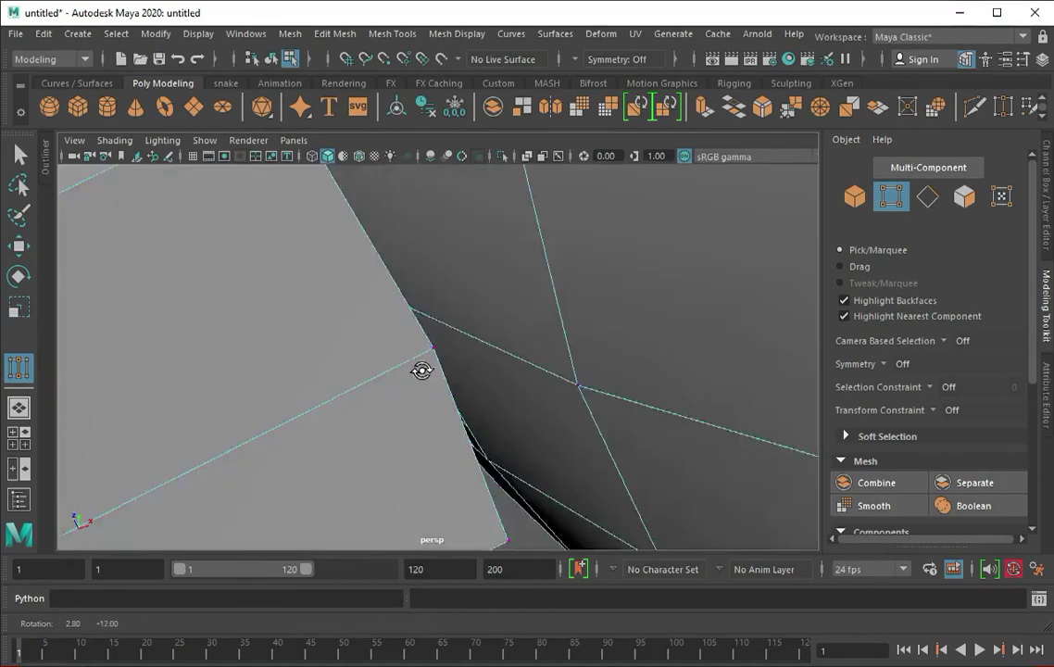
{"action": "mouse_move", "coordinate": [423, 322]}
{"action": "left_mouse_down", "text": "alt"}
{"action": "mouse_move", "coordinate": [380, 486]}
{"action": "mouse_move", "coordinate": [558, 334]}
{"action": "mouse_move", "coordinate": [471, 343]}
{"action": "left_mouse_up", "text": "alt"}
{"action": "key", "text": "f"}
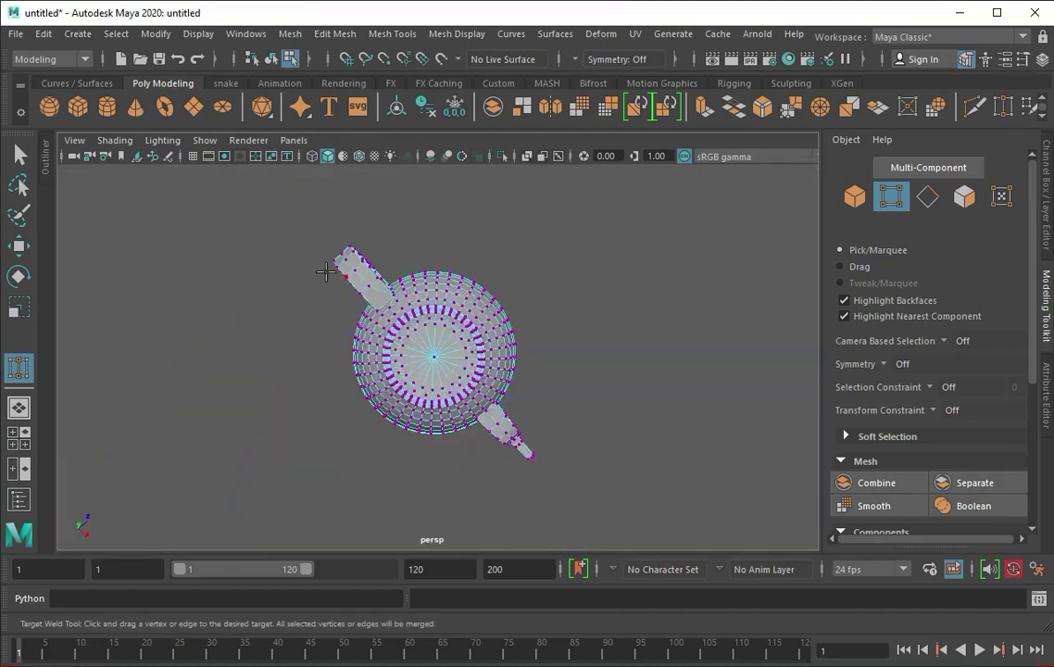
{"action": "left_click_drag", "start_coordinate": [324, 270], "coordinate": [524, 338], "text": "alt"}
{"action": "scroll", "coordinate": [471, 334], "scroll_direction": "up", "scroll_amount": 3}
{"action": "scroll", "coordinate": [555, 385], "scroll_direction": "up", "scroll_amount": 2}
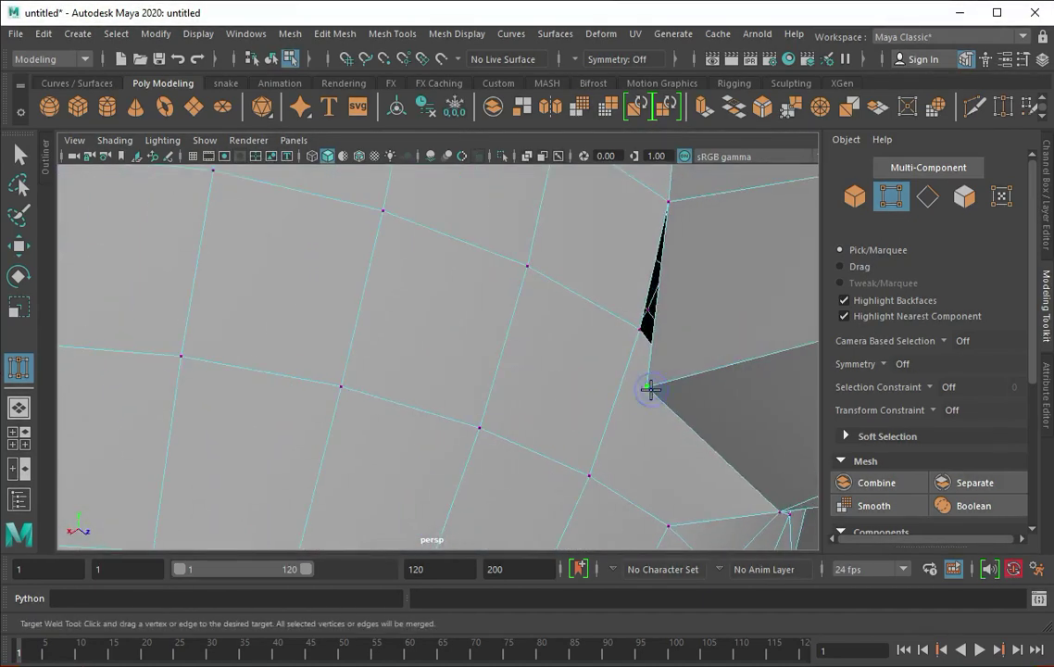
{"action": "scroll", "coordinate": [646, 325], "scroll_direction": "down", "scroll_amount": 5}
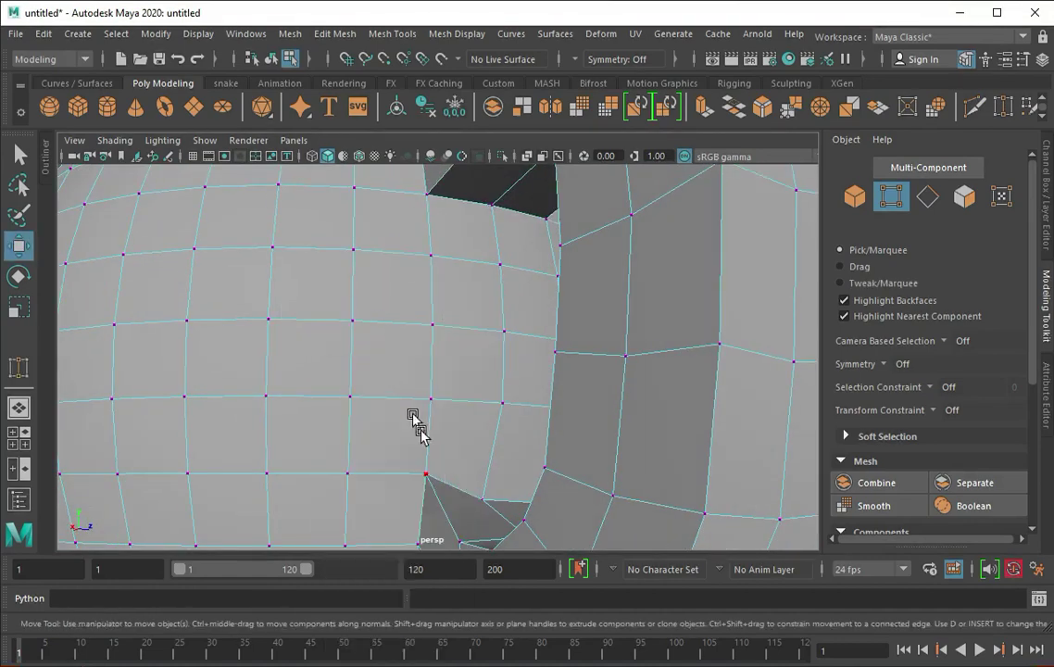
{"action": "scroll", "coordinate": [426, 421], "scroll_direction": "down", "scroll_amount": 3}
{"action": "scroll", "coordinate": [424, 419], "scroll_direction": "down", "scroll_amount": 4}
{"action": "mouse_move", "coordinate": [463, 312]}
{"action": "left_mouse_down", "text": "alt"}
{"action": "mouse_move", "coordinate": [593, 266]}
{"action": "mouse_move", "coordinate": [574, 335]}
{"action": "mouse_move", "coordinate": [500, 343]}
{"action": "left_mouse_up", "text": "alt"}
Step: Toggle the smooth preview, then select an edge loop on the handle
{"action": "key", "text": "3"}
{"action": "key", "text": "1"}
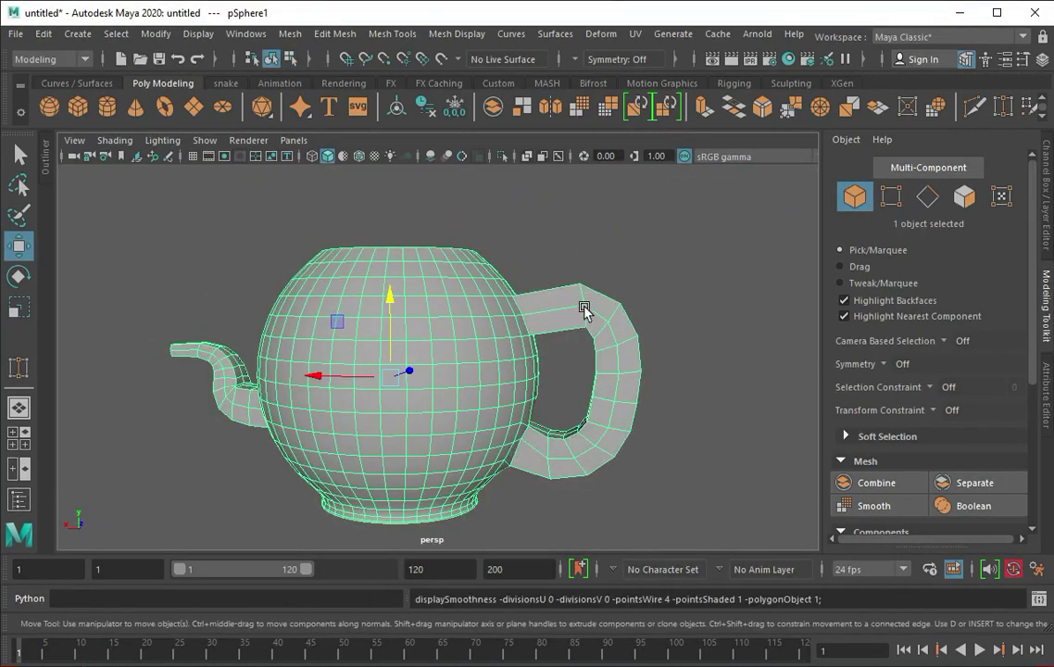
{"action": "left_click_drag", "start_coordinate": [578, 316], "coordinate": [454, 376], "text": "alt"}
{"action": "key", "text": "F10"}
{"action": "double_click", "coordinate": [463, 457]}
{"action": "key", "text": "q"}
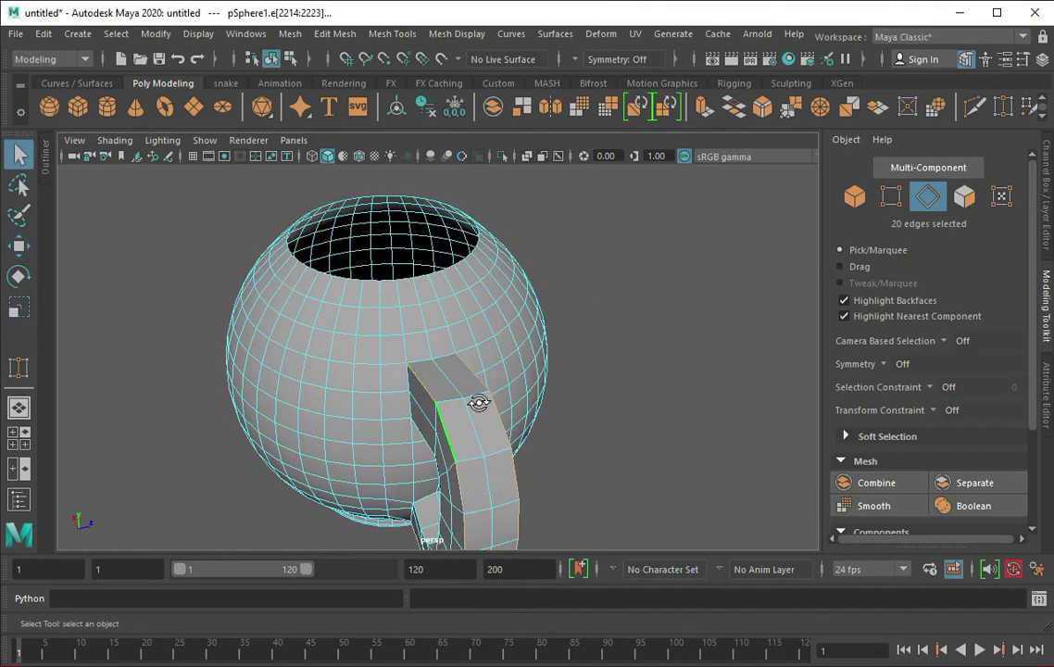
Step: Bevel the selected handle edges, then undo the bevel
{"action": "left_click_drag", "start_coordinate": [475, 434], "coordinate": [519, 408], "text": "alt"}
{"action": "left_click", "coordinate": [762, 105]}
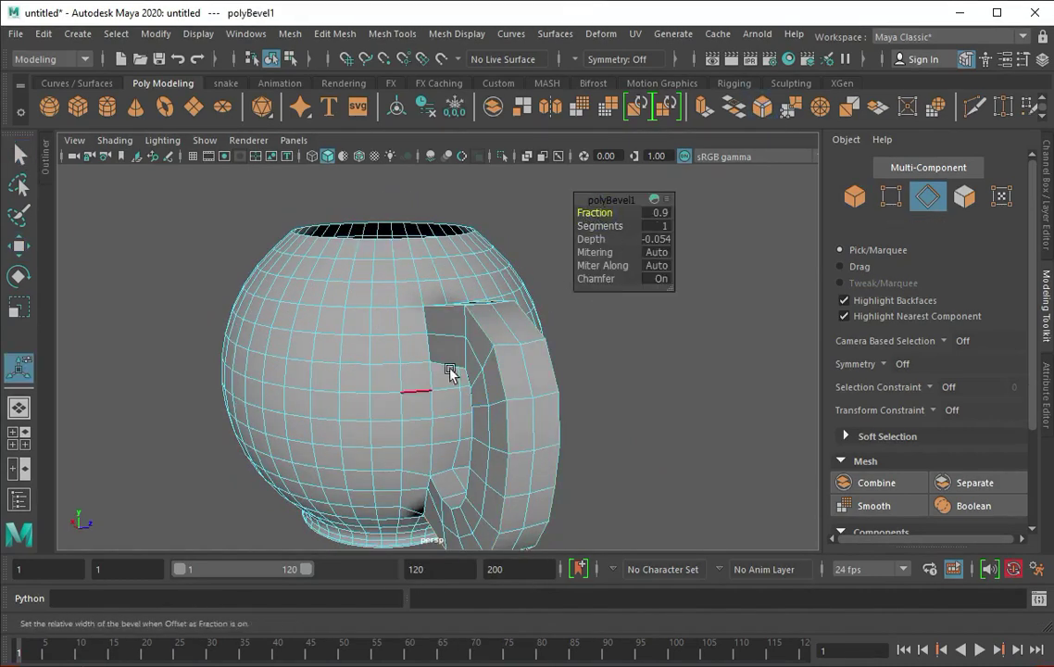
{"action": "left_click_drag", "start_coordinate": [419, 391], "coordinate": [463, 298], "text": "alt"}
{"action": "key", "text": "ctrl+z"}
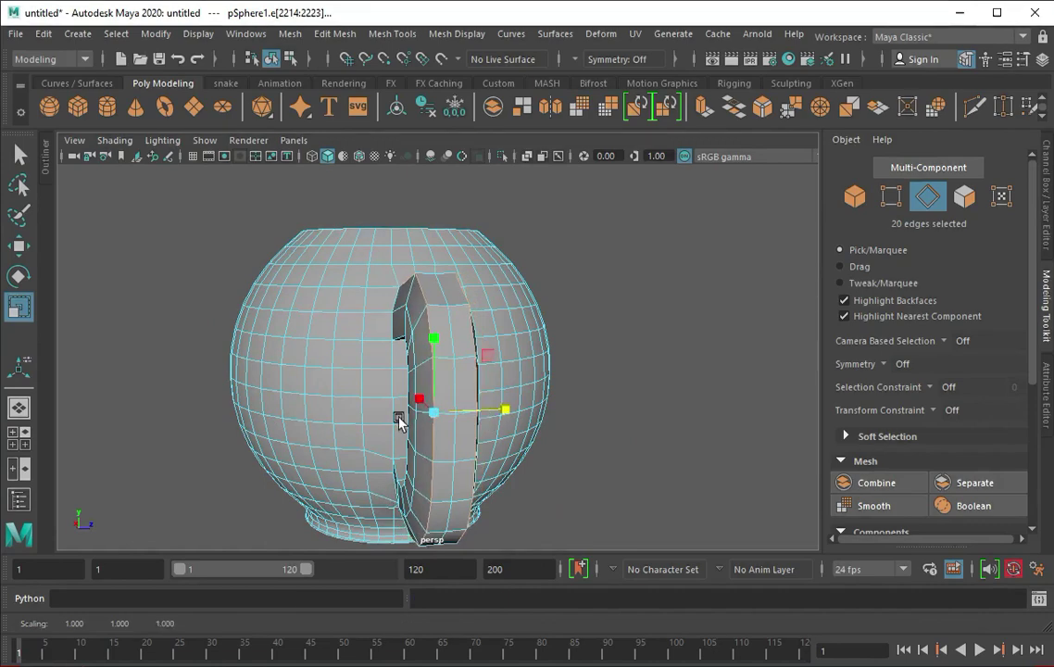
Step: Shift the inner handle edges sideways so the handle blends into the body
{"action": "left_click_drag", "start_coordinate": [485, 419], "coordinate": [483, 398], "text": "alt"}
{"action": "left_click_drag", "start_coordinate": [586, 461], "coordinate": [405, 479], "text": "alt"}
{"action": "mouse_move", "coordinate": [240, 508]}
{"action": "left_mouse_down", "text": "alt"}
{"action": "mouse_move", "coordinate": [360, 461]}
{"action": "mouse_move", "coordinate": [228, 458]}
{"action": "left_mouse_up", "text": "alt"}
{"action": "key", "text": "w"}
{"action": "mouse_move", "coordinate": [353, 376]}
{"action": "left_mouse_down"}
{"action": "mouse_move", "coordinate": [239, 422]}
{"action": "mouse_move", "coordinate": [317, 365]}
{"action": "mouse_move", "coordinate": [445, 409]}
{"action": "left_mouse_up"}
Step: Preview the reselected teapot smoothed, then return to the unsmoothed cage in edge mode
{"action": "key", "text": "F8"}
{"action": "key", "text": "3"}
{"action": "left_click", "coordinate": [625, 282]}
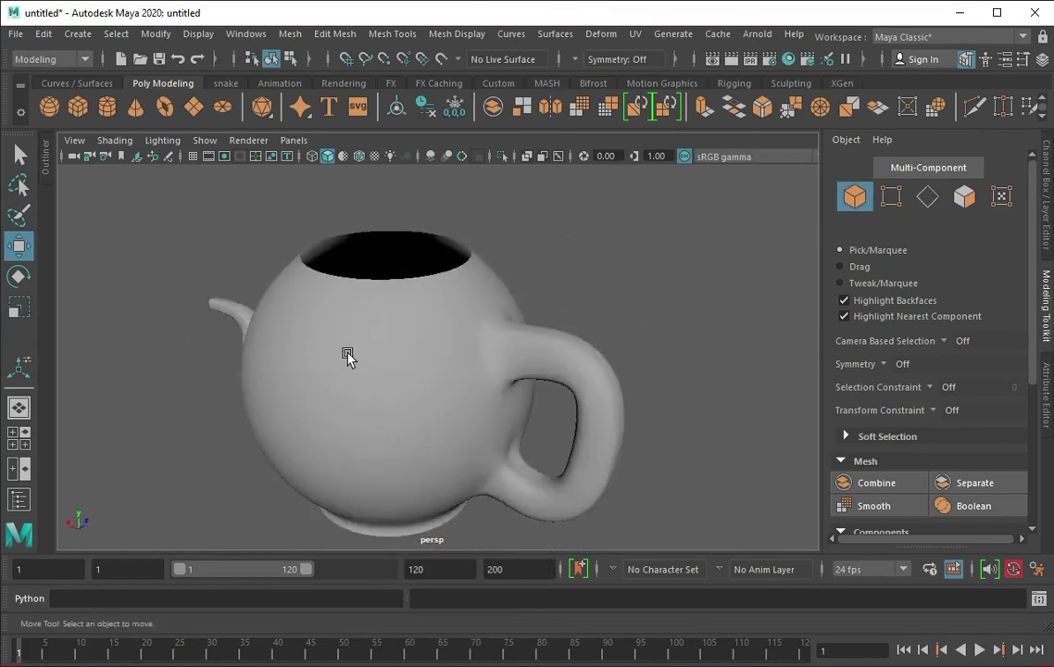
{"action": "left_click", "coordinate": [351, 358]}
{"action": "key", "text": "1"}
{"action": "mouse_move", "coordinate": [351, 358]}
{"action": "left_mouse_down", "text": "alt"}
{"action": "mouse_move", "coordinate": [282, 324]}
{"action": "mouse_move", "coordinate": [296, 296]}
{"action": "mouse_move", "coordinate": [242, 258]}
{"action": "left_mouse_up", "text": "alt"}
{"action": "key", "text": "F10"}
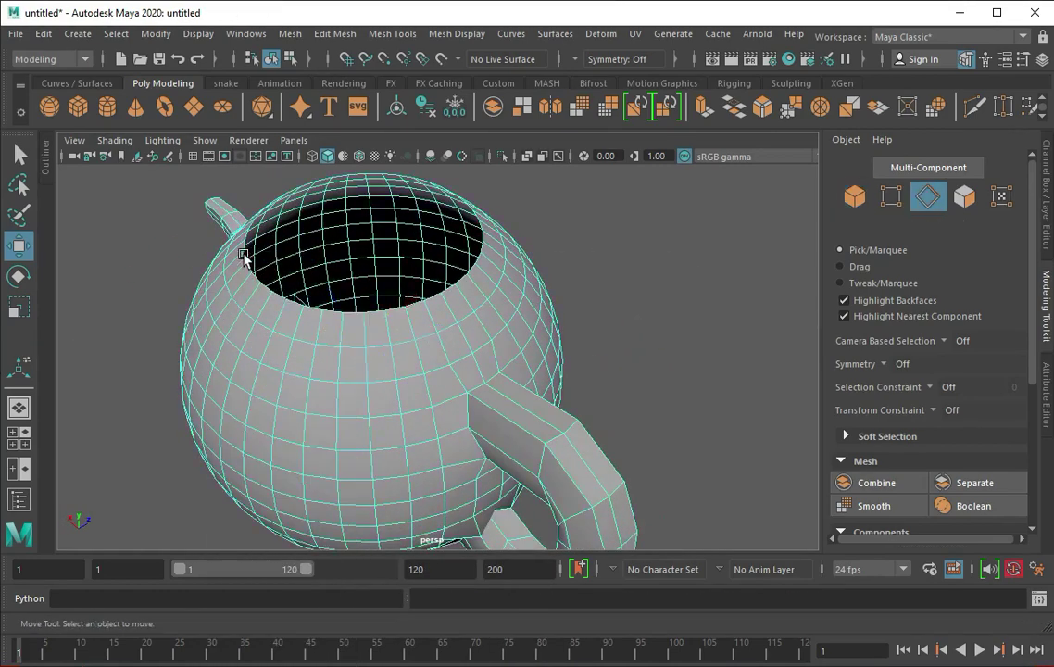
Step: Extrude the rim edges twice, scaling the first slightly inward and raising the second
{"action": "scroll", "coordinate": [247, 259], "scroll_direction": "up", "scroll_amount": 5}
{"action": "scroll", "coordinate": [360, 284], "scroll_direction": "down", "scroll_amount": 4}
{"action": "left_click_drag", "start_coordinate": [400, 270], "coordinate": [532, 218], "text": "alt"}
{"action": "key", "text": "ctrl+e"}
{"action": "key", "text": "r"}
{"action": "mouse_move", "coordinate": [437, 357]}
{"action": "left_mouse_down"}
{"action": "mouse_move", "coordinate": [426, 363]}
{"action": "mouse_move", "coordinate": [435, 353]}
{"action": "left_mouse_up"}
{"action": "key", "text": "ctrl+e"}
{"action": "key", "text": "w"}
{"action": "left_click_drag", "start_coordinate": [436, 298], "coordinate": [437, 451]}
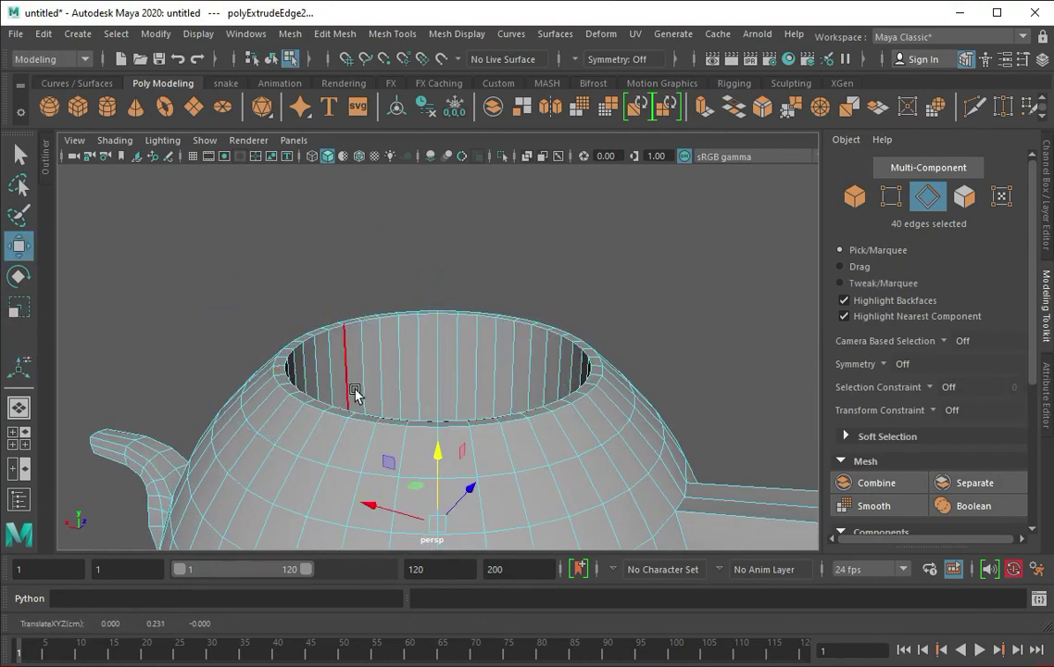
Step: Insert an edge loop near the rim, then inspect and reselect the teapot in object mode
{"action": "left_click_drag", "start_coordinate": [428, 387], "coordinate": [317, 357], "text": "alt"}
{"action": "scroll", "coordinate": [317, 358], "scroll_direction": "up", "scroll_amount": 3}
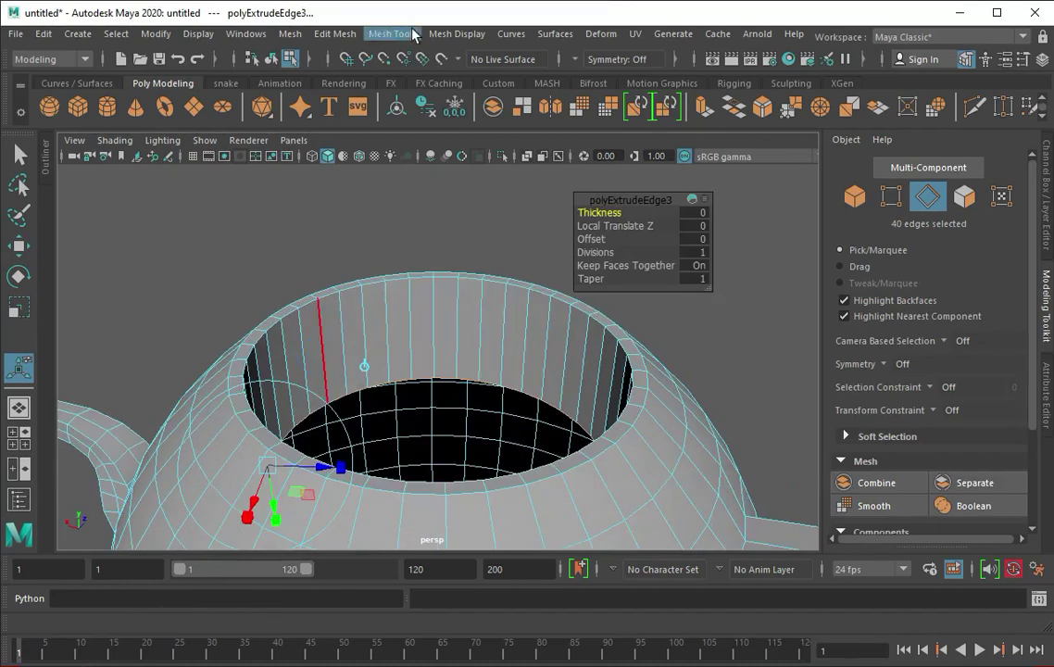
{"action": "left_click", "coordinate": [369, 34]}
{"action": "left_click", "coordinate": [371, 146]}
{"action": "left_click", "coordinate": [308, 356]}
{"action": "mouse_move", "coordinate": [222, 370]}
{"action": "left_mouse_down", "text": "alt"}
{"action": "mouse_move", "coordinate": [188, 341]}
{"action": "mouse_move", "coordinate": [190, 361]}
{"action": "left_mouse_up", "text": "alt"}
{"action": "mouse_move", "coordinate": [382, 393]}
{"action": "left_mouse_down", "text": "alt"}
{"action": "mouse_move", "coordinate": [640, 454]}
{"action": "mouse_move", "coordinate": [418, 336]}
{"action": "mouse_move", "coordinate": [460, 378]}
{"action": "left_mouse_up", "text": "alt"}
{"action": "right_click_drag", "start_coordinate": [460, 378], "coordinate": [611, 188]}
{"action": "left_click", "coordinate": [611, 188]}
{"action": "mouse_move", "coordinate": [611, 188]}
{"action": "left_mouse_down", "text": "alt"}
{"action": "mouse_move", "coordinate": [439, 358]}
{"action": "mouse_move", "coordinate": [405, 334]}
{"action": "mouse_move", "coordinate": [394, 271]}
{"action": "left_mouse_up", "text": "alt"}
{"action": "left_click", "coordinate": [243, 380]}
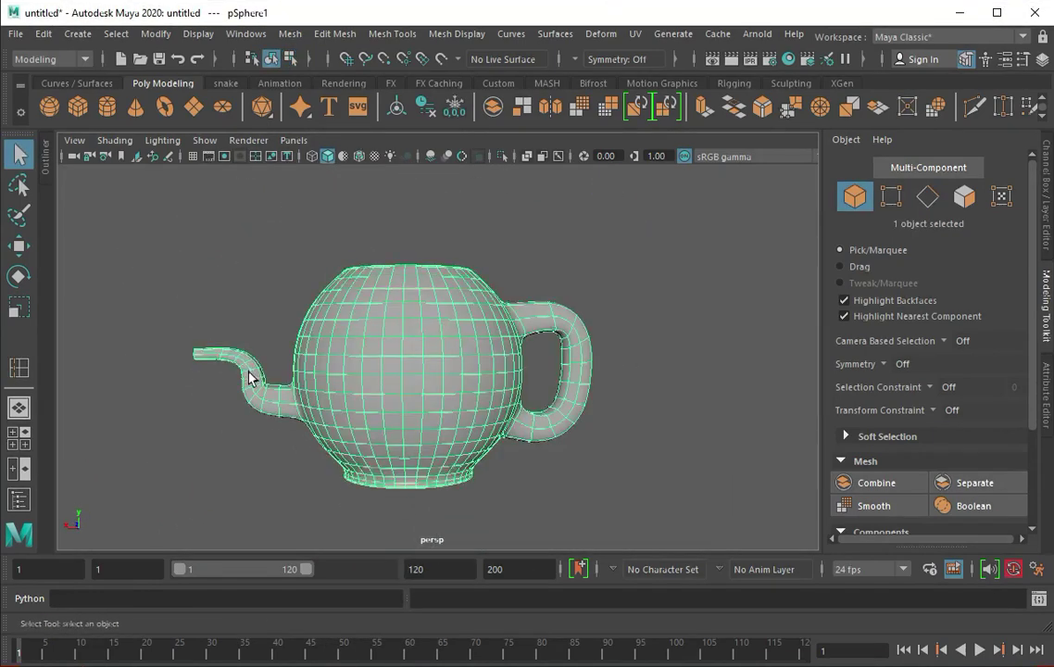
Step: Inspect the spout and its guide curve in the enlarged front wireframe view, then return to shaded perspective
{"action": "key", "text": "4"}
{"action": "key", "text": "space"}
{"action": "key", "text": "space"}
{"action": "key", "text": "4"}
{"action": "left_click", "coordinate": [473, 497]}
{"action": "left_click", "coordinate": [501, 441]}
{"action": "left_click", "coordinate": [425, 501]}
{"action": "key", "text": "w"}
{"action": "key", "text": "f"}
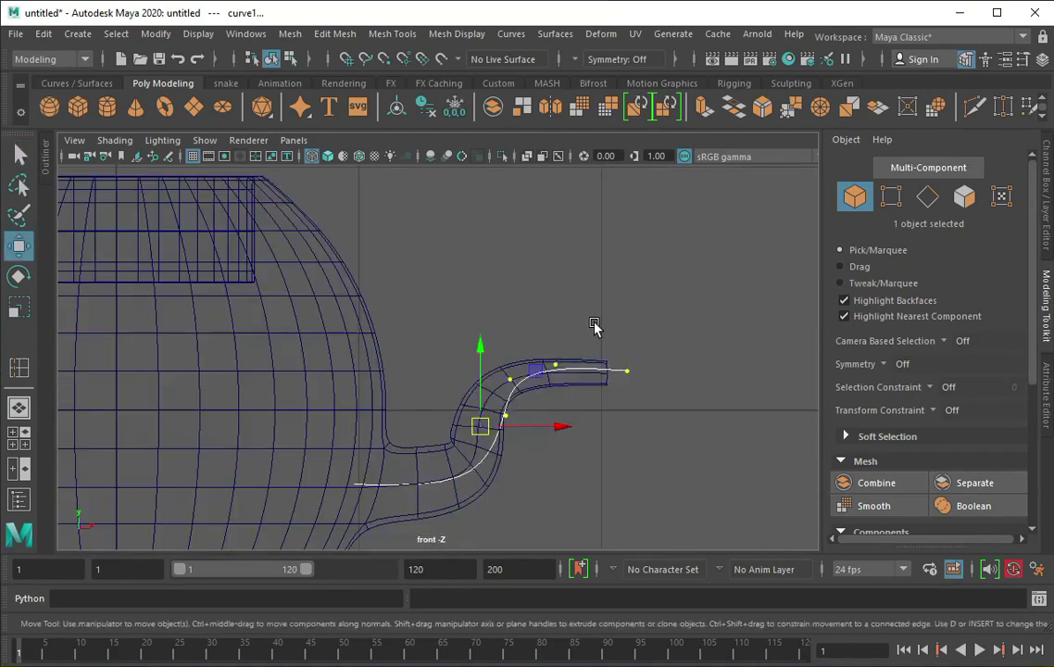
{"action": "left_click", "coordinate": [431, 309]}
{"action": "left_click", "coordinate": [459, 285]}
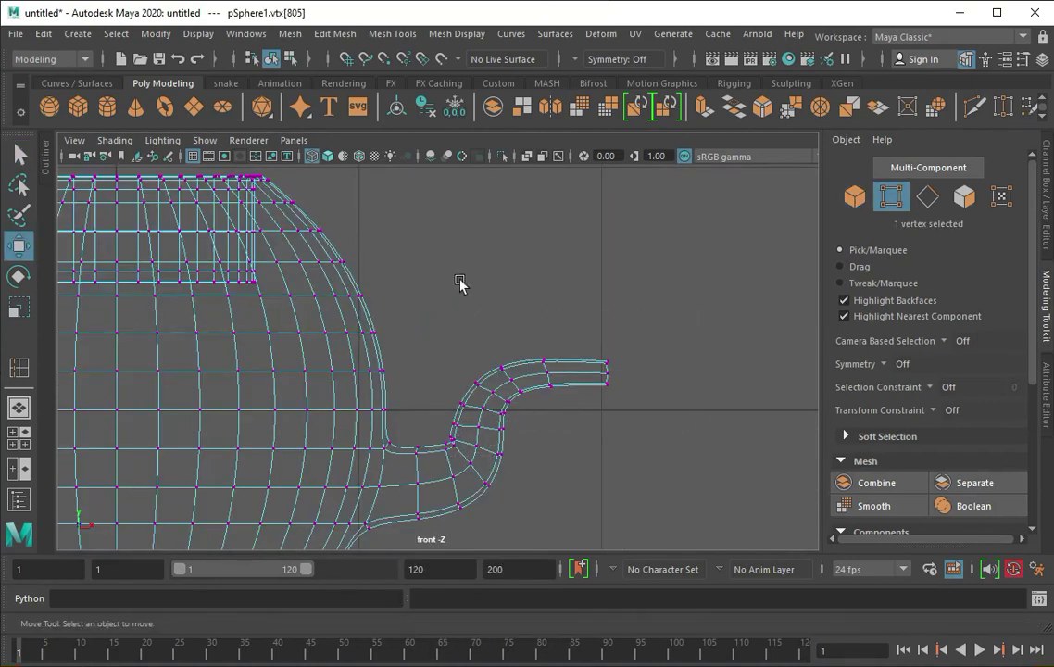
{"action": "key", "text": "space"}
{"action": "key", "text": "space"}
{"action": "key", "text": "F8"}
{"action": "key", "text": "5"}
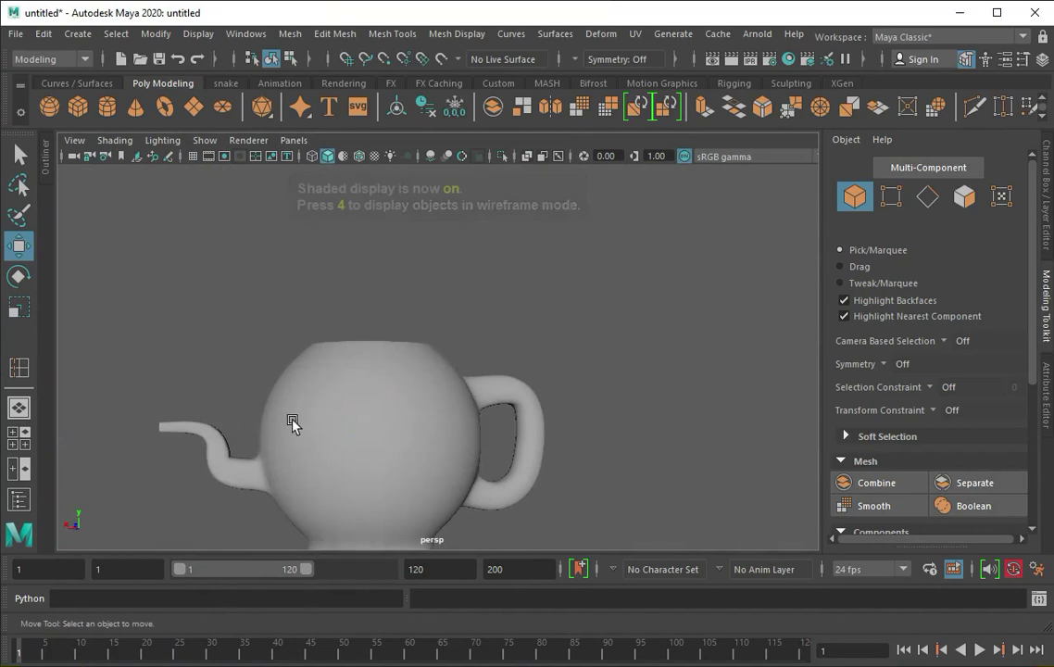
Step: Select the ring of vertices at the spout tip and check it in the front wireframe view
{"action": "key", "text": "F9"}
{"action": "left_click_drag", "start_coordinate": [176, 429], "coordinate": [187, 403]}
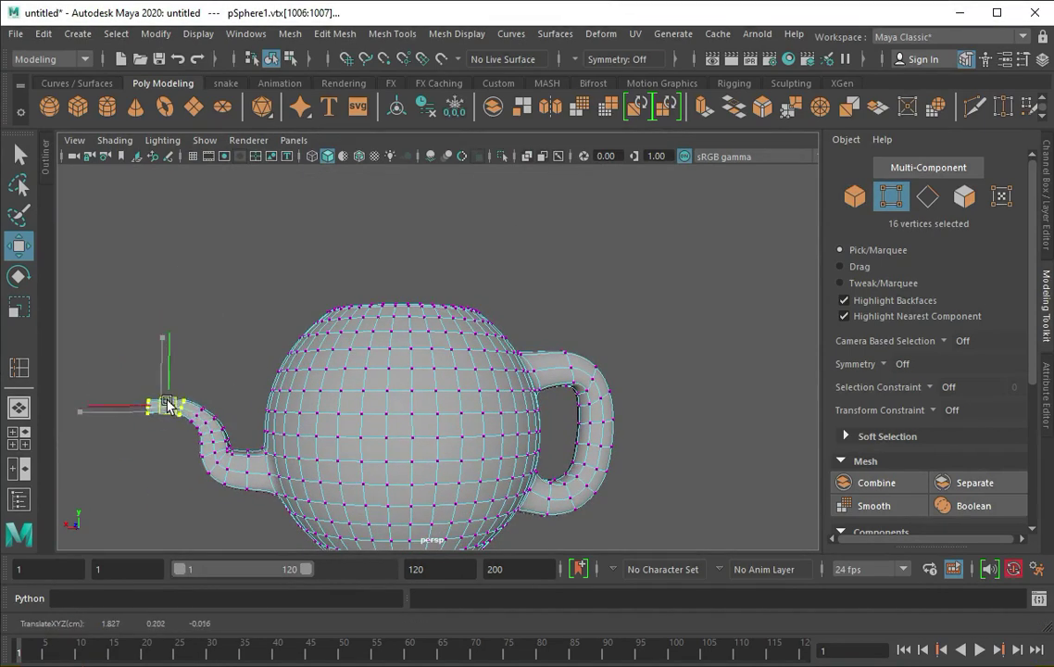
{"action": "key", "text": "4"}
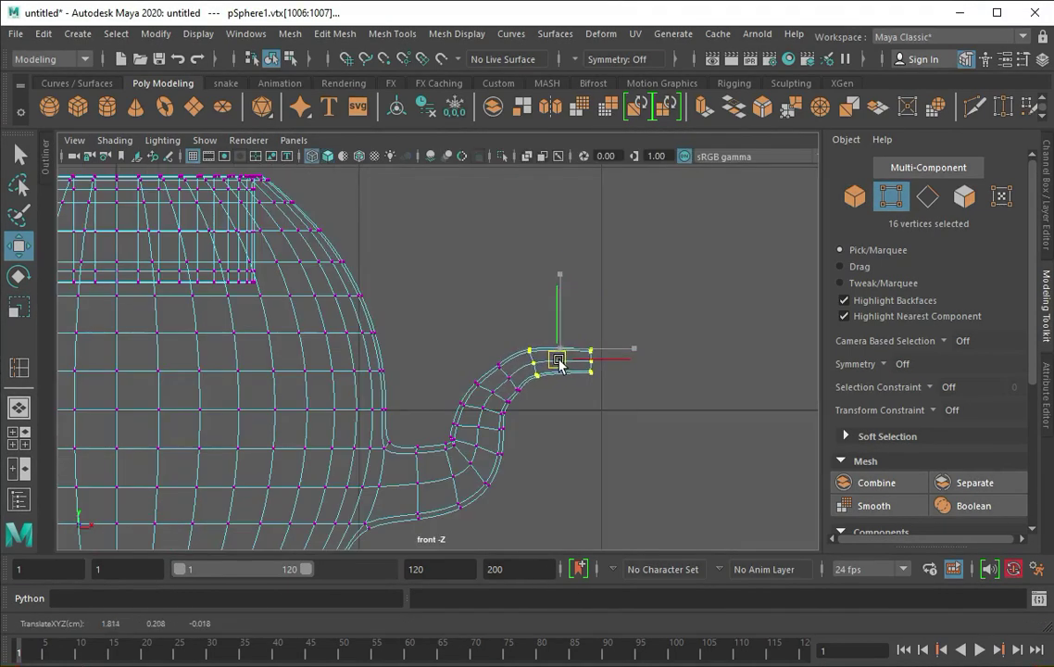
{"action": "key", "text": "space"}
{"action": "key", "text": "space"}
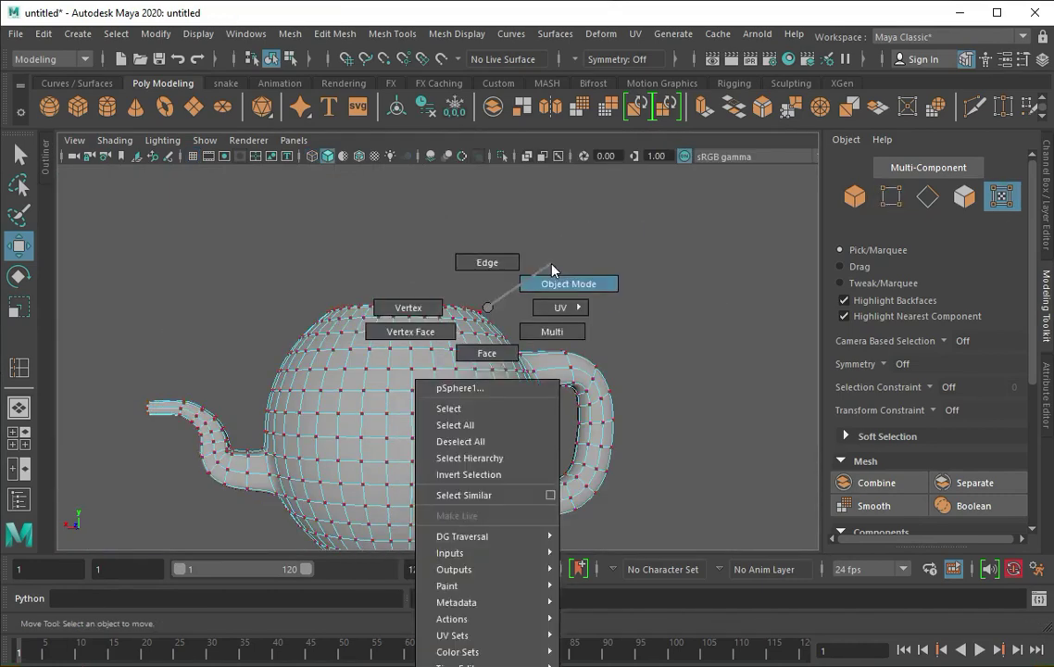
{"action": "right_click_drag", "start_coordinate": [435, 309], "coordinate": [556, 283]}
{"action": "left_click_drag", "start_coordinate": [564, 279], "coordinate": [607, 286], "text": "alt"}
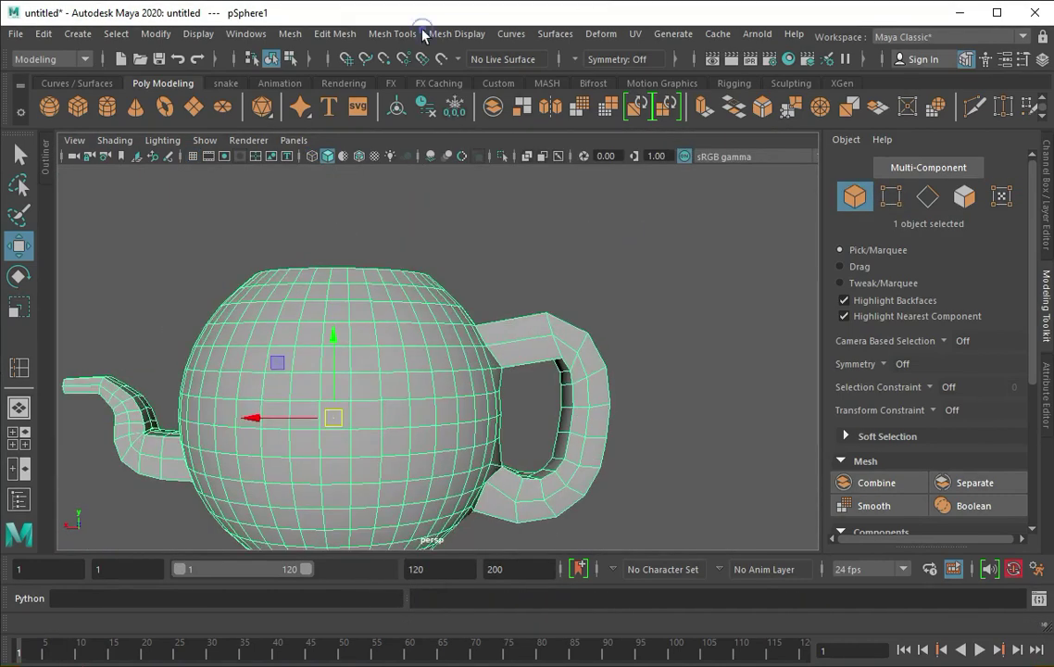
Step: Insert an extra edge loop on the handle, then return to object mode and deselect
{"action": "left_click", "coordinate": [393, 33]}
{"action": "left_click", "coordinate": [371, 120]}
{"action": "left_click_drag", "start_coordinate": [518, 334], "coordinate": [483, 343], "text": "alt"}
{"action": "left_click", "coordinate": [483, 343]}
{"action": "left_click_drag", "start_coordinate": [494, 301], "coordinate": [504, 489], "text": "alt"}
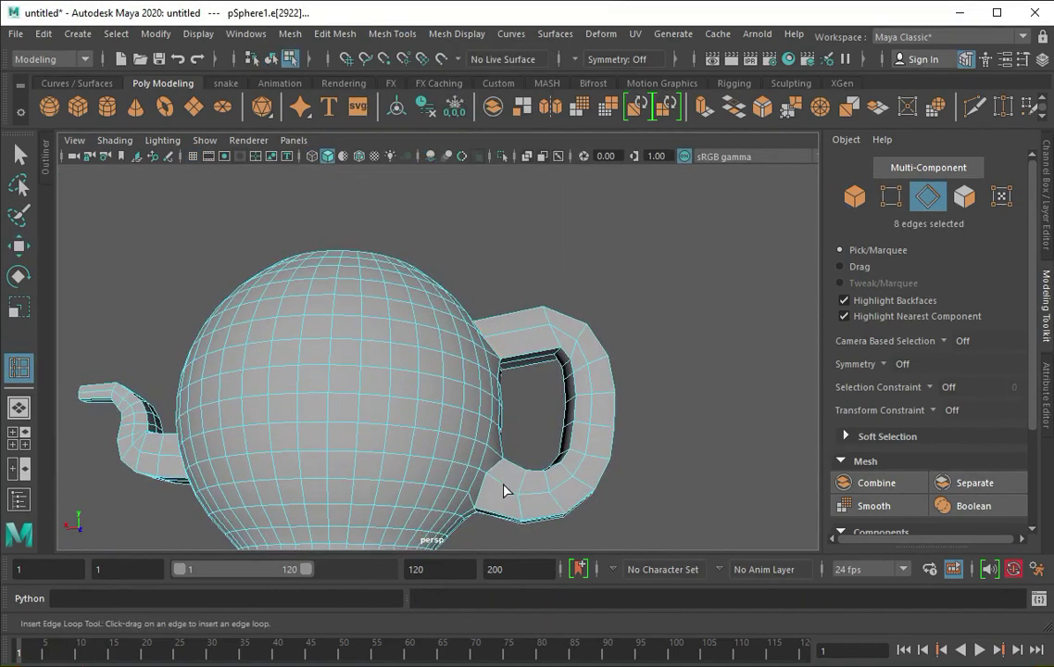
{"action": "mouse_move", "coordinate": [486, 481]}
{"action": "right_mouse_down", "text": "alt"}
{"action": "mouse_move", "coordinate": [454, 473]}
{"action": "mouse_move", "coordinate": [433, 280]}
{"action": "right_mouse_up", "text": "alt"}
{"action": "mouse_move", "coordinate": [433, 279]}
{"action": "left_mouse_down", "text": "alt"}
{"action": "mouse_move", "coordinate": [539, 244]}
{"action": "mouse_move", "coordinate": [489, 270]}
{"action": "left_mouse_up", "text": "alt"}
{"action": "key", "text": "q"}
{"action": "mouse_move", "coordinate": [489, 270]}
{"action": "right_mouse_down", "text": "alt"}
{"action": "mouse_move", "coordinate": [524, 264]}
{"action": "mouse_move", "coordinate": [395, 341]}
{"action": "right_mouse_up", "text": "alt"}
{"action": "left_click_drag", "start_coordinate": [395, 340], "coordinate": [407, 306], "text": "alt"}
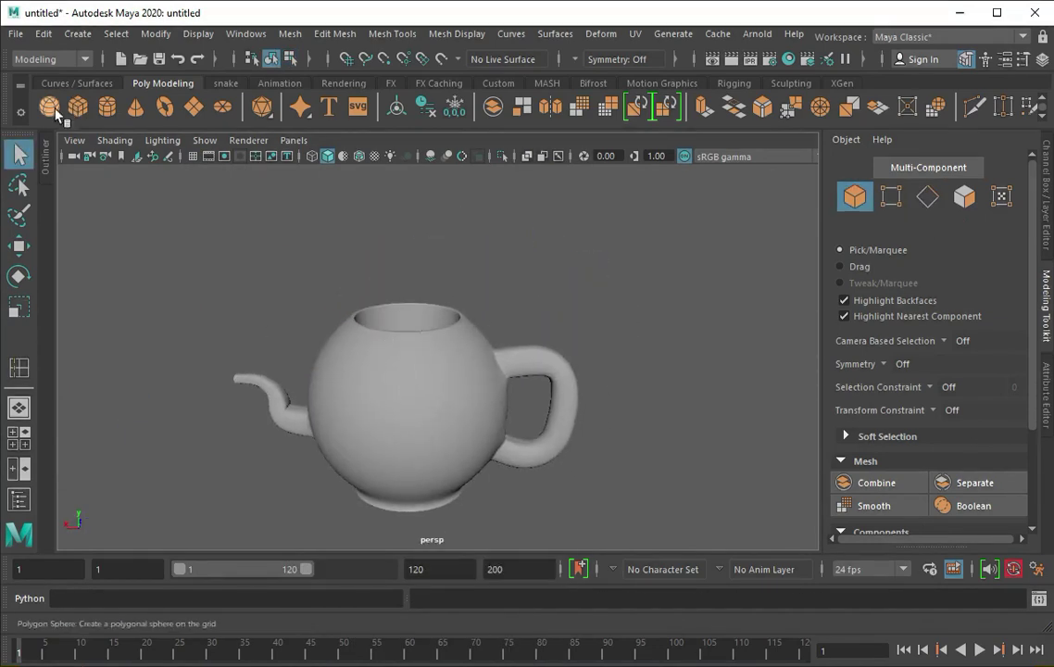
Step: Create a polygon sphere, raise it, and delete its lower faces to leave a hemisphere
{"action": "left_click", "coordinate": [49, 106]}
{"action": "key", "text": "space"}
{"action": "key", "text": "space"}
{"action": "key", "text": "w"}
{"action": "left_click_drag", "start_coordinate": [388, 365], "coordinate": [389, 227]}
{"action": "key", "text": "5"}
{"action": "key", "text": "ctrl+1"}
{"action": "mouse_move", "coordinate": [301, 456]}
{"action": "left_mouse_down"}
{"action": "mouse_move", "coordinate": [501, 366]}
{"action": "mouse_move", "coordinate": [530, 335]}
{"action": "left_mouse_up"}
{"action": "key", "text": "Delete"}
{"action": "key", "text": "F8"}
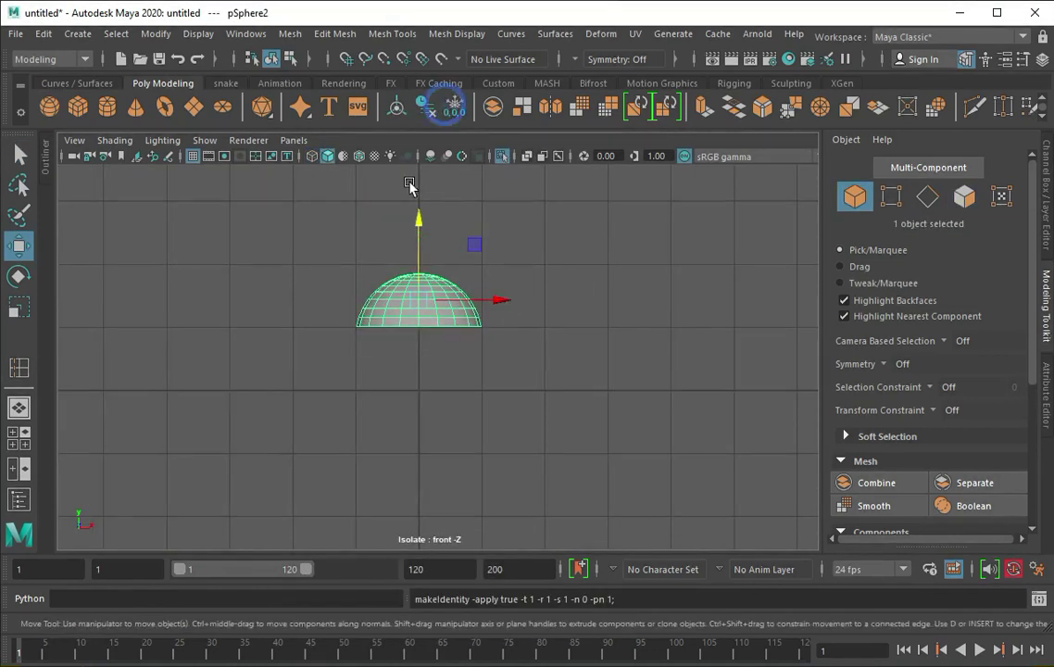
Step: Shrink the hemisphere to fit the teapot opening and raise it onto the top
{"action": "key", "text": "space"}
{"action": "key", "text": "space"}
{"action": "key", "text": "space"}
{"action": "key", "text": "space"}
{"action": "key", "text": "ctrl+1"}
{"action": "scroll", "coordinate": [426, 366], "scroll_direction": "up", "scroll_amount": 10}
{"action": "left_click_drag", "start_coordinate": [426, 365], "coordinate": [438, 361]}
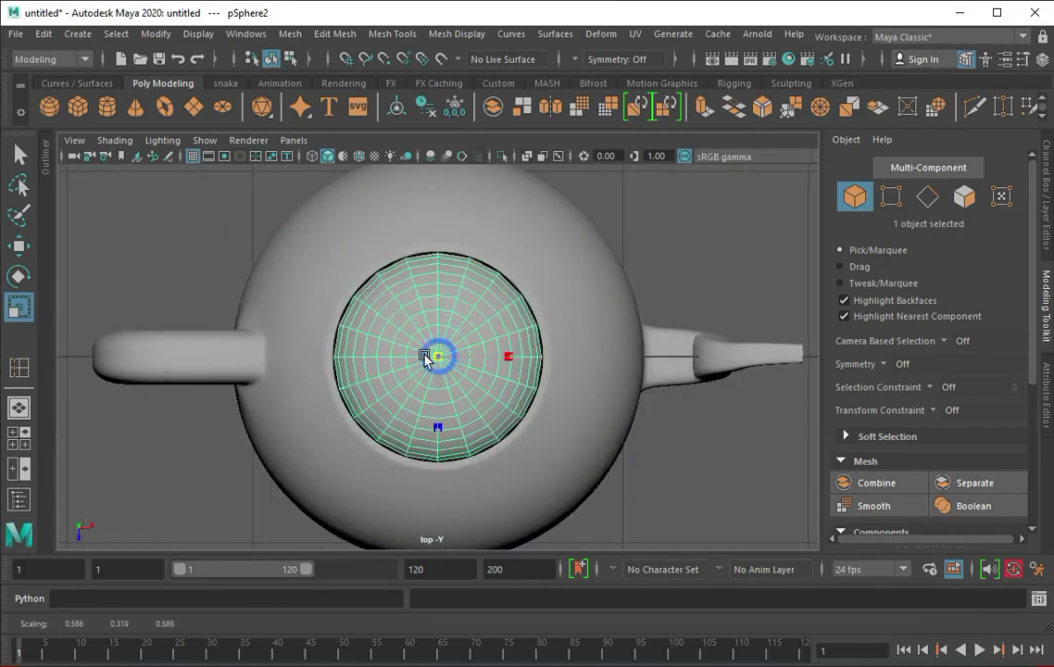
{"action": "key", "text": "space"}
{"action": "key", "text": "space"}
{"action": "key", "text": "w"}
{"action": "key", "text": "f"}
{"action": "scroll", "coordinate": [437, 299], "scroll_direction": "up", "scroll_amount": 3}
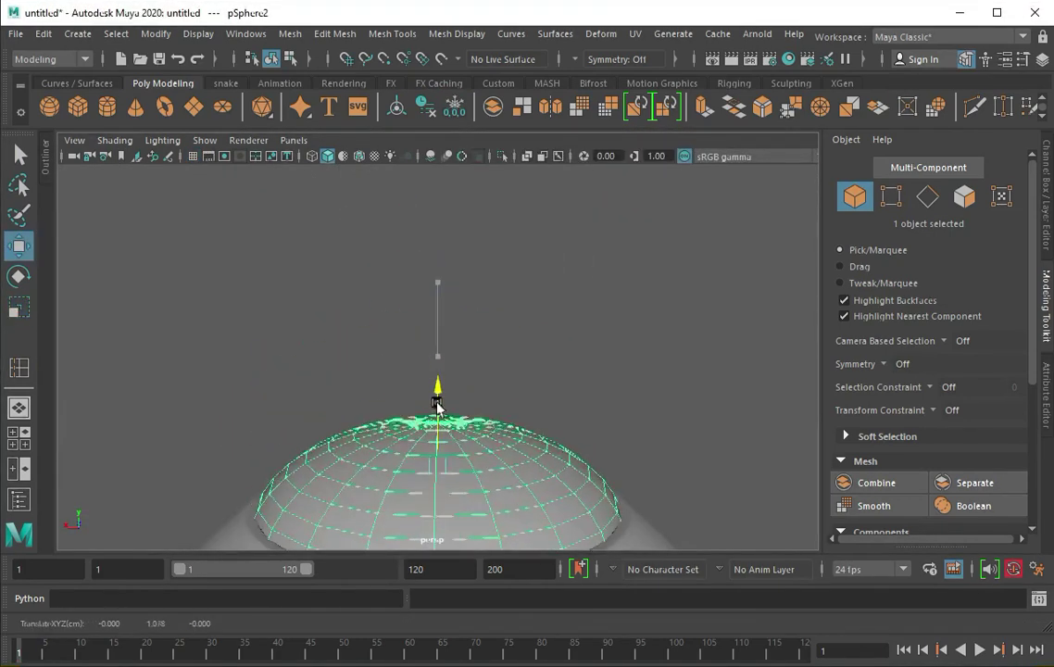
{"action": "left_click_drag", "start_coordinate": [437, 405], "coordinate": [445, 327]}
Step: Extrude the hemisphere's faces for thickness and reverse its normals to face outward
{"action": "key", "text": "F11"}
{"action": "left_click_drag", "start_coordinate": [431, 268], "coordinate": [553, 229]}
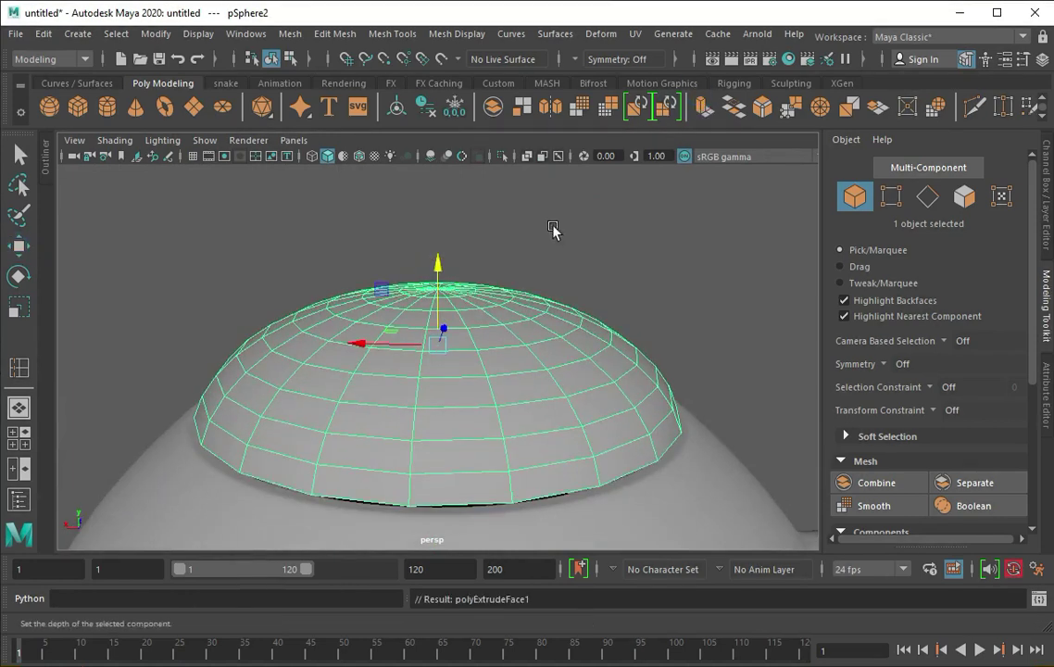
{"action": "key", "text": "ctrl+e"}
{"action": "left_click_drag", "start_coordinate": [194, 399], "coordinate": [247, 369]}
{"action": "key", "text": "ctrl+z"}
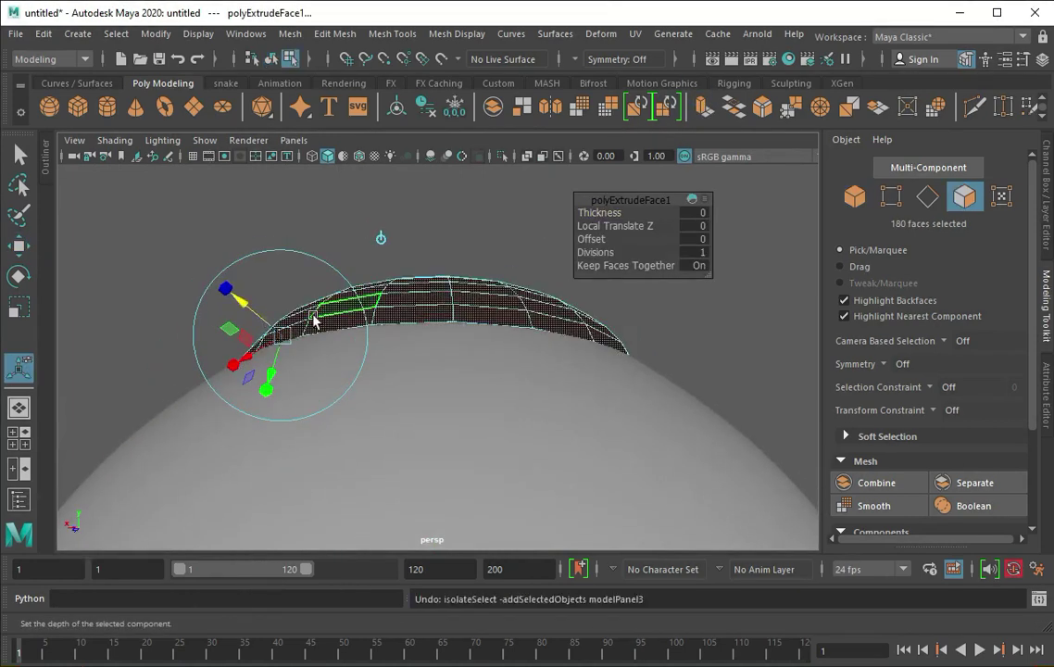
{"action": "key", "text": "ctrl+z"}
{"action": "key", "text": "ctrl+1"}
{"action": "key", "text": "ctrl+e"}
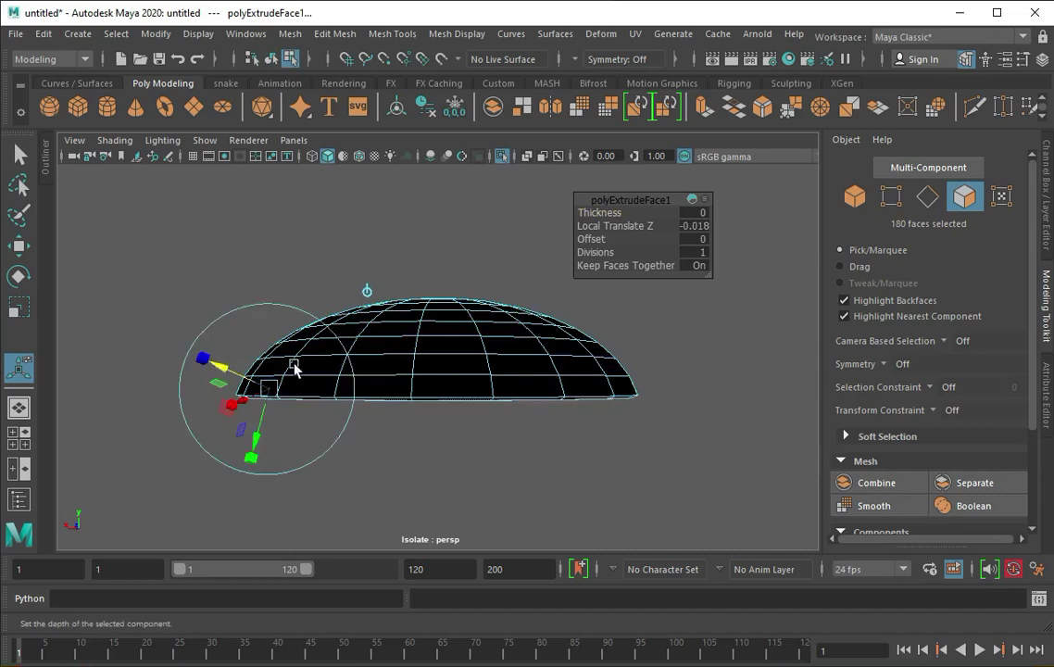
{"action": "left_click_drag", "start_coordinate": [293, 368], "coordinate": [216, 337], "text": "alt"}
{"action": "key", "text": "F8"}
{"action": "left_click", "coordinate": [334, 33]}
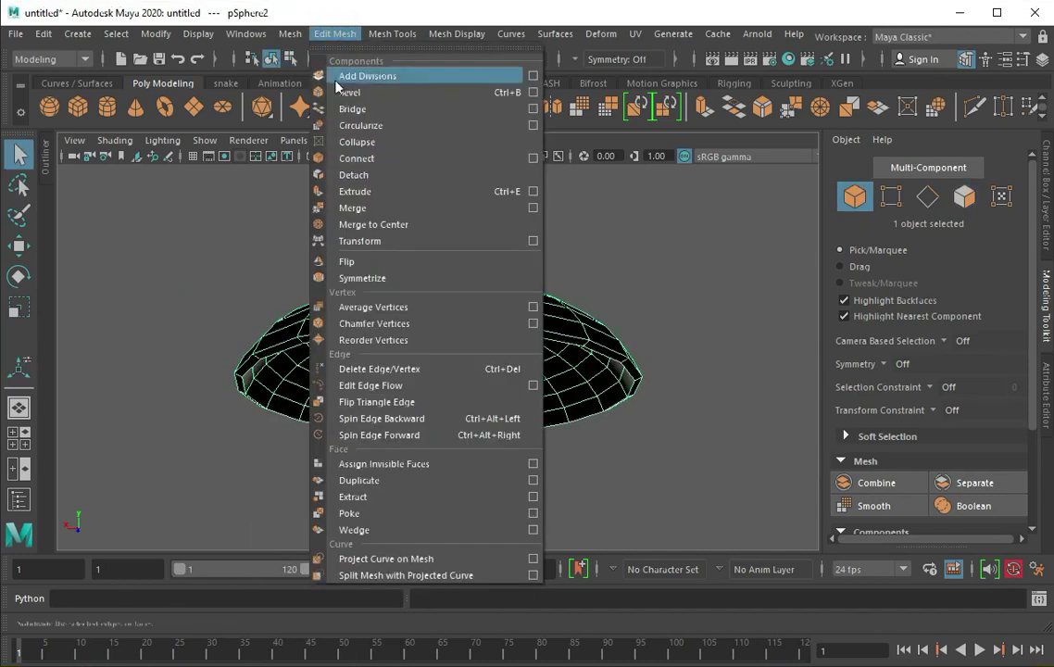
{"action": "left_click", "coordinate": [463, 108]}
Step: Insert an edge loop near the dome's rim with Insert Edge Loop
{"action": "left_click_drag", "start_coordinate": [290, 336], "coordinate": [405, 299], "text": "alt"}
{"action": "left_click", "coordinate": [405, 299]}
{"action": "left_click", "coordinate": [392, 33]}
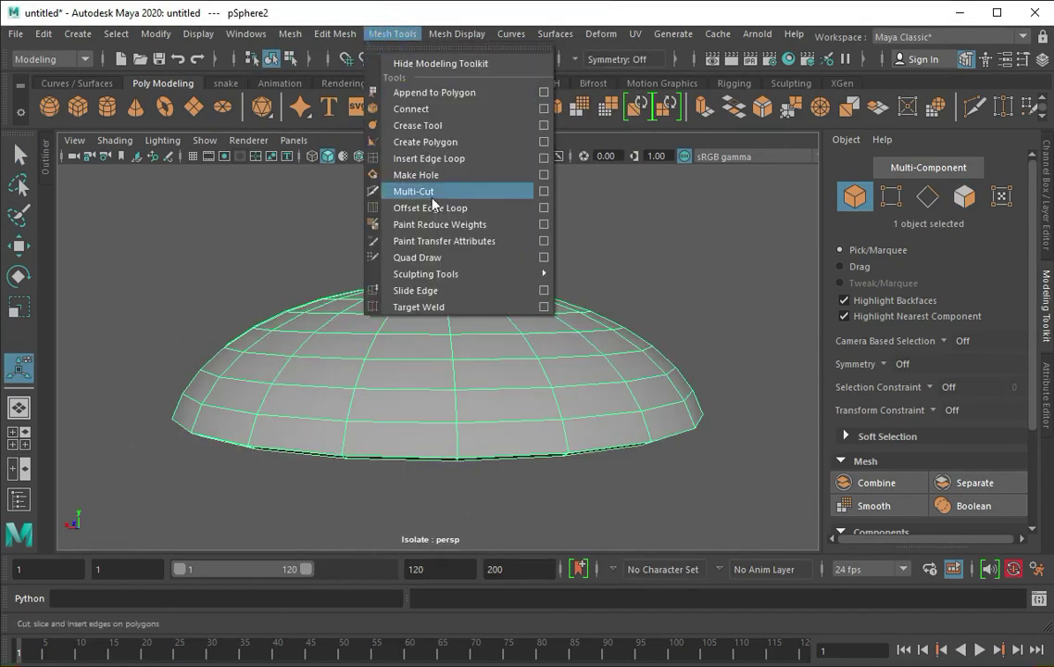
{"action": "left_click", "coordinate": [375, 143]}
{"action": "mouse_move", "coordinate": [346, 451]}
{"action": "left_mouse_down", "text": "alt"}
{"action": "mouse_move", "coordinate": [358, 396]}
{"action": "mouse_move", "coordinate": [176, 348]}
{"action": "left_mouse_up", "text": "alt"}
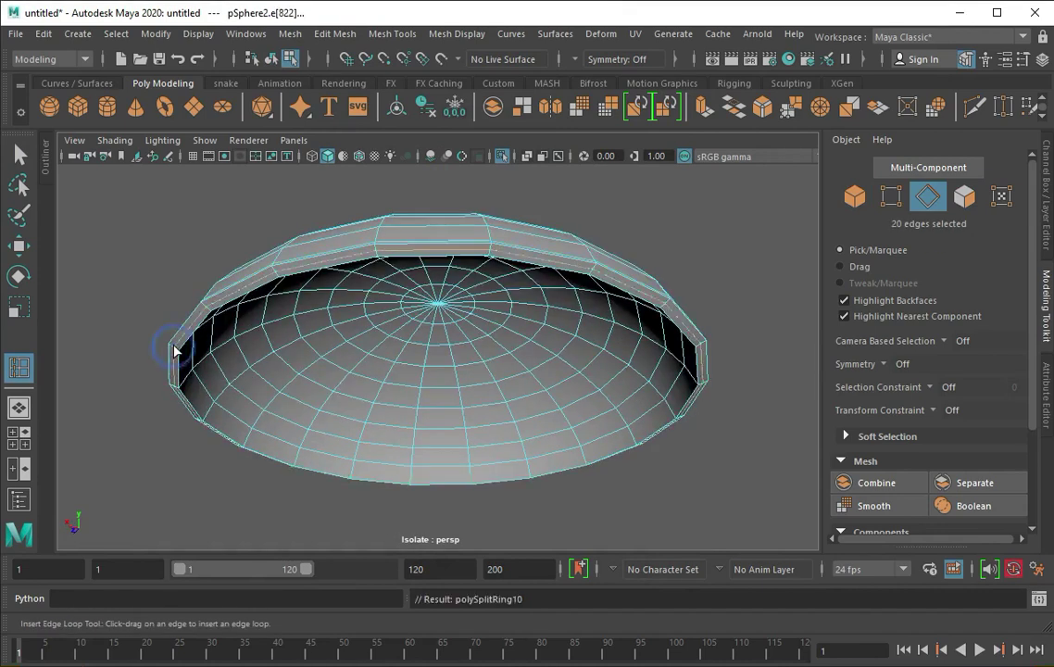
{"action": "key", "text": "ctrl+z"}
{"action": "key", "text": "q"}
Step: Smooth-preview the dome, end isolation, and check the lid sitting on the teapot
{"action": "key", "text": "F8"}
{"action": "key", "text": "3"}
{"action": "key", "text": "ctrl+1"}
{"action": "left_click_drag", "start_coordinate": [557, 254], "coordinate": [423, 337], "text": "alt"}
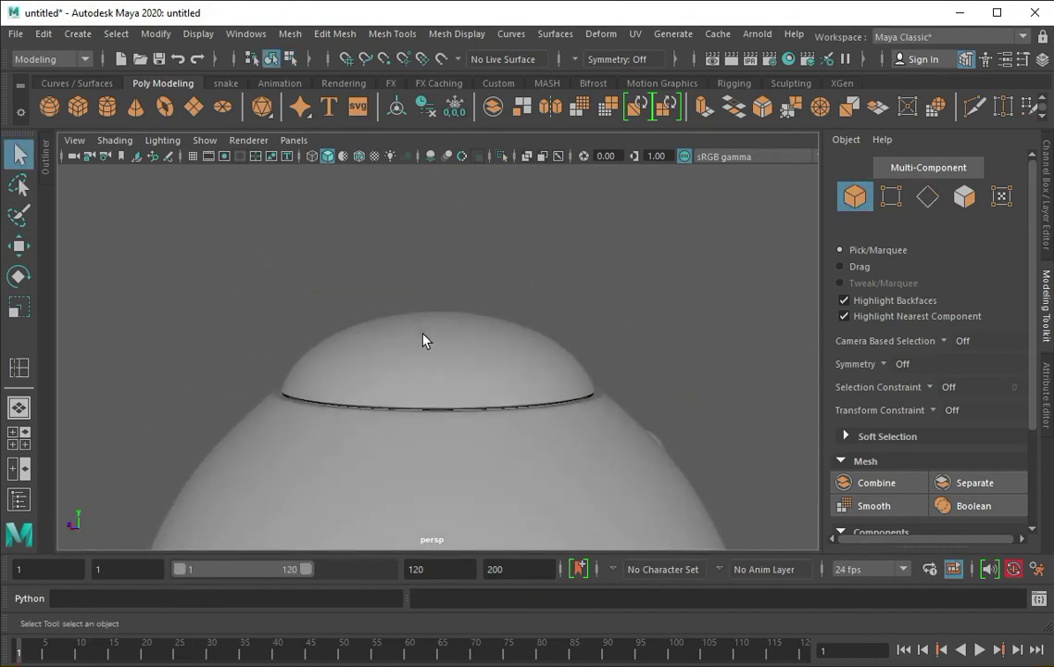
{"action": "left_click", "coordinate": [423, 318]}
{"action": "key", "text": "w"}
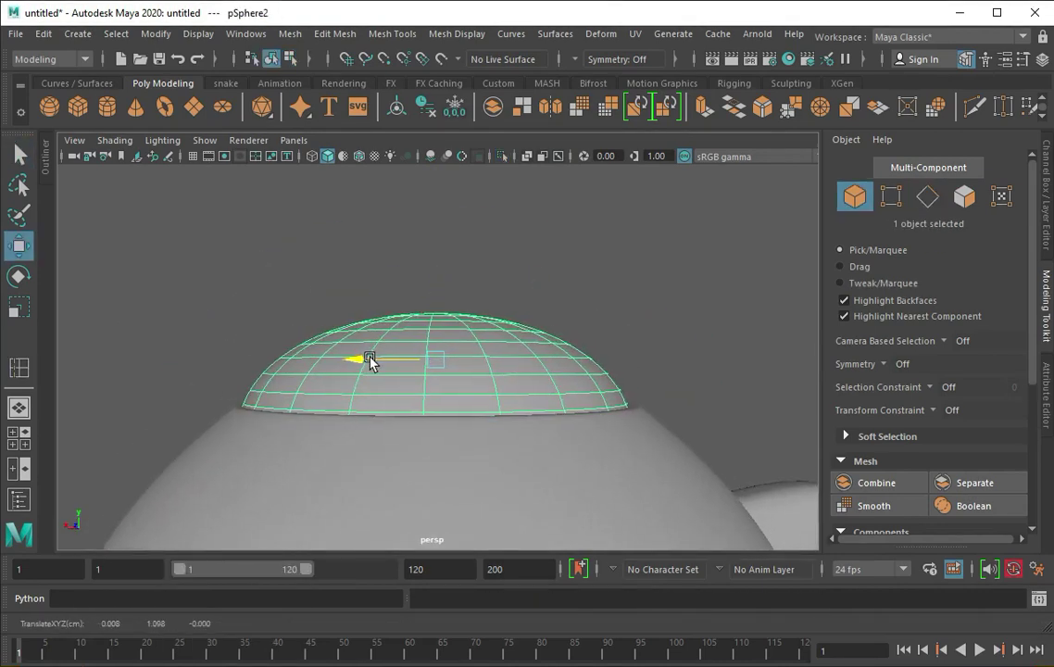
{"action": "scroll", "coordinate": [417, 324], "scroll_direction": "down", "scroll_amount": 3}
{"action": "scroll", "coordinate": [423, 324], "scroll_direction": "down", "scroll_amount": 2}
{"action": "left_click_drag", "start_coordinate": [423, 324], "coordinate": [455, 367], "text": "alt"}
{"action": "scroll", "coordinate": [456, 368], "scroll_direction": "up", "scroll_amount": 3}
Step: Extrude the faces at the dome's top into a narrow knob stem
{"action": "left_click", "coordinate": [433, 340]}
{"action": "right_click_drag", "start_coordinate": [438, 348], "coordinate": [488, 363], "text": "ctrl"}
{"action": "left_click", "coordinate": [703, 109]}
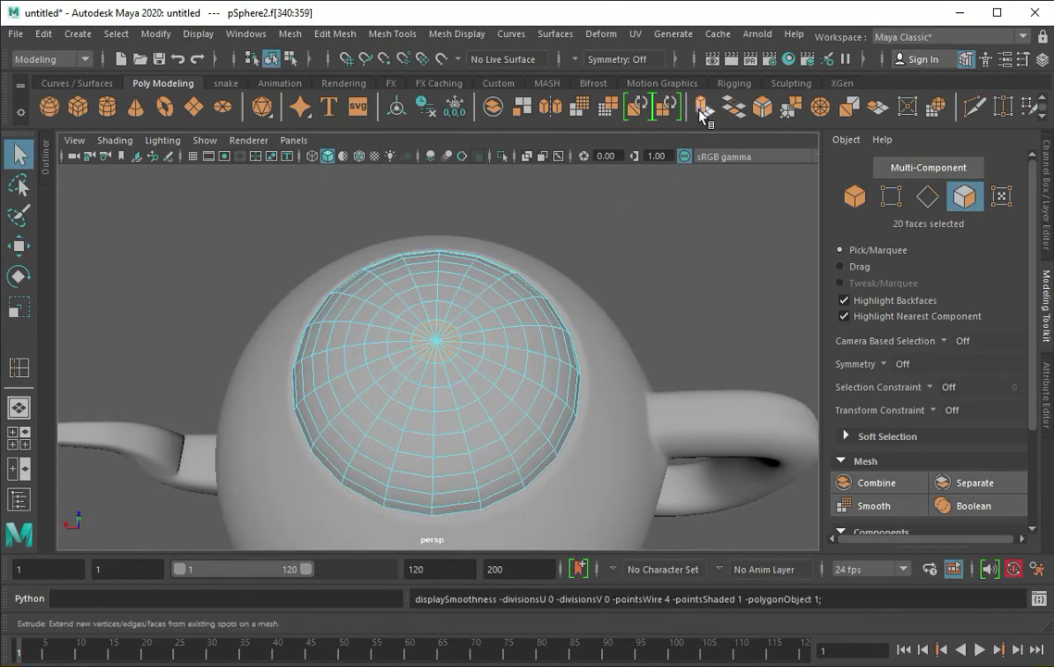
{"action": "scroll", "coordinate": [400, 369], "scroll_direction": "up", "scroll_amount": 2}
{"action": "scroll", "coordinate": [398, 338], "scroll_direction": "up", "scroll_amount": 2}
{"action": "left_click_drag", "start_coordinate": [368, 316], "coordinate": [416, 308], "text": "alt"}
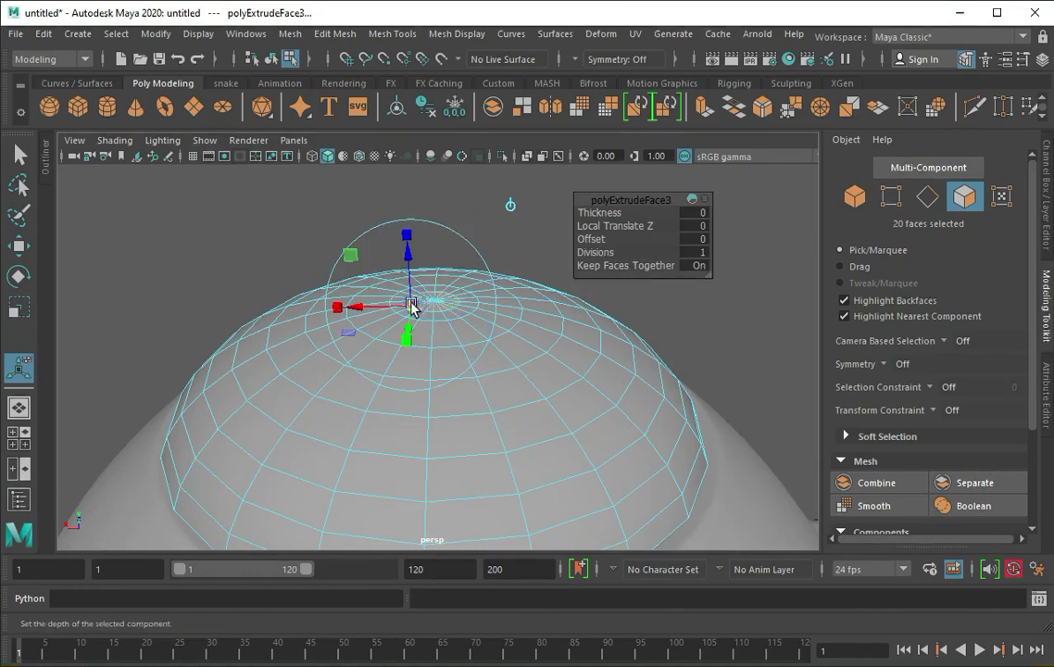
{"action": "key", "text": "r"}
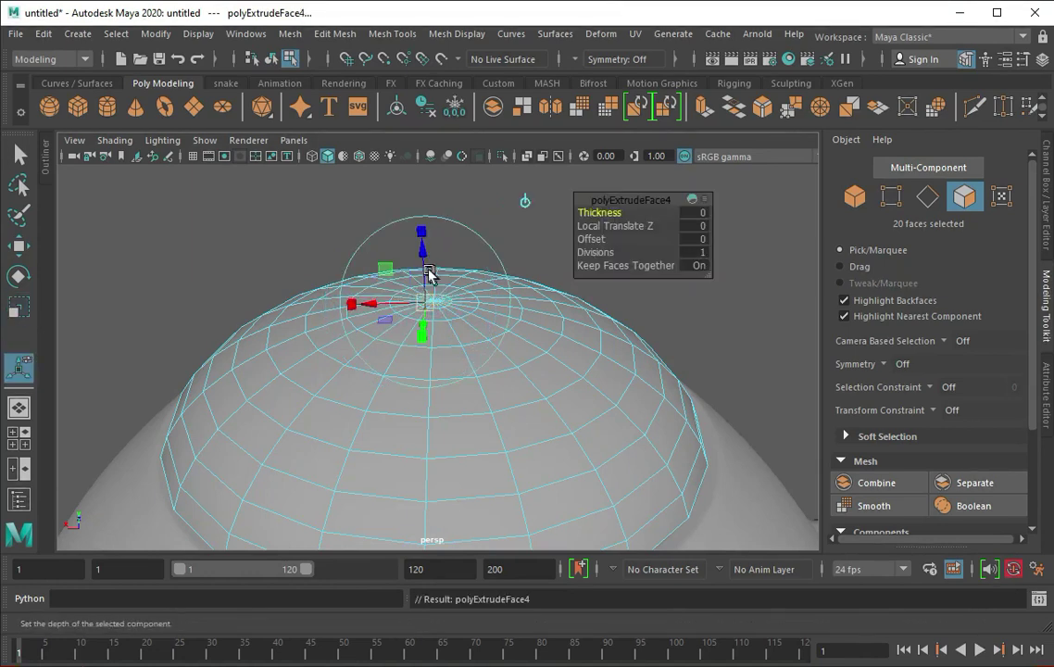
{"action": "left_click_drag", "start_coordinate": [417, 191], "coordinate": [420, 197]}
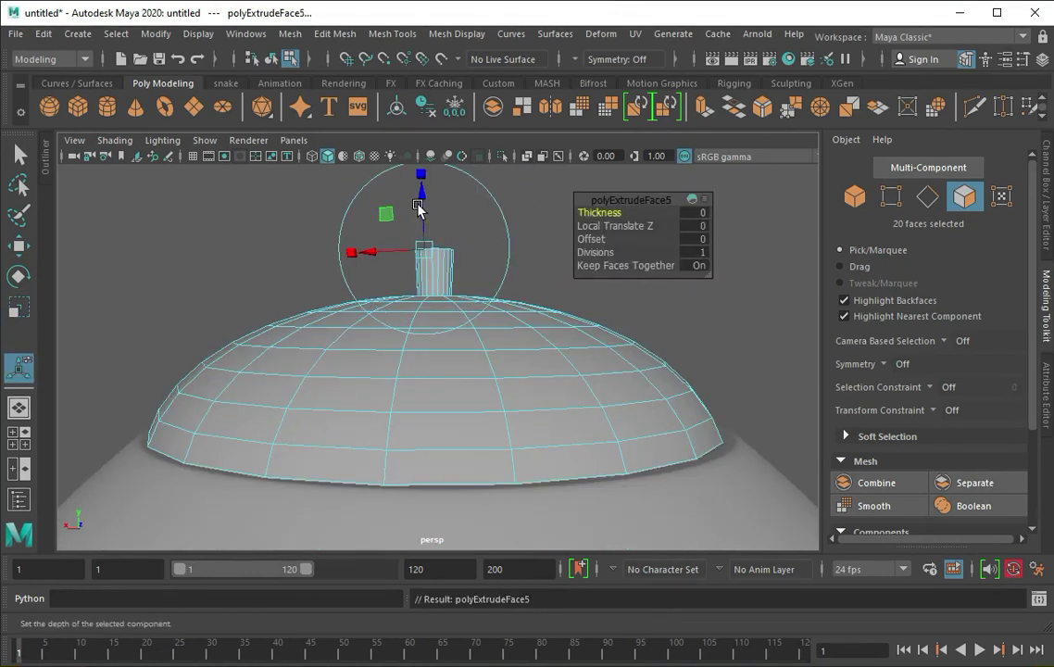
Step: Extrude the knob top again and bevel its top edges at 0.3 fraction
{"action": "key", "text": "ctrl+e"}
{"action": "scroll", "coordinate": [426, 176], "scroll_direction": "down", "scroll_amount": 1}
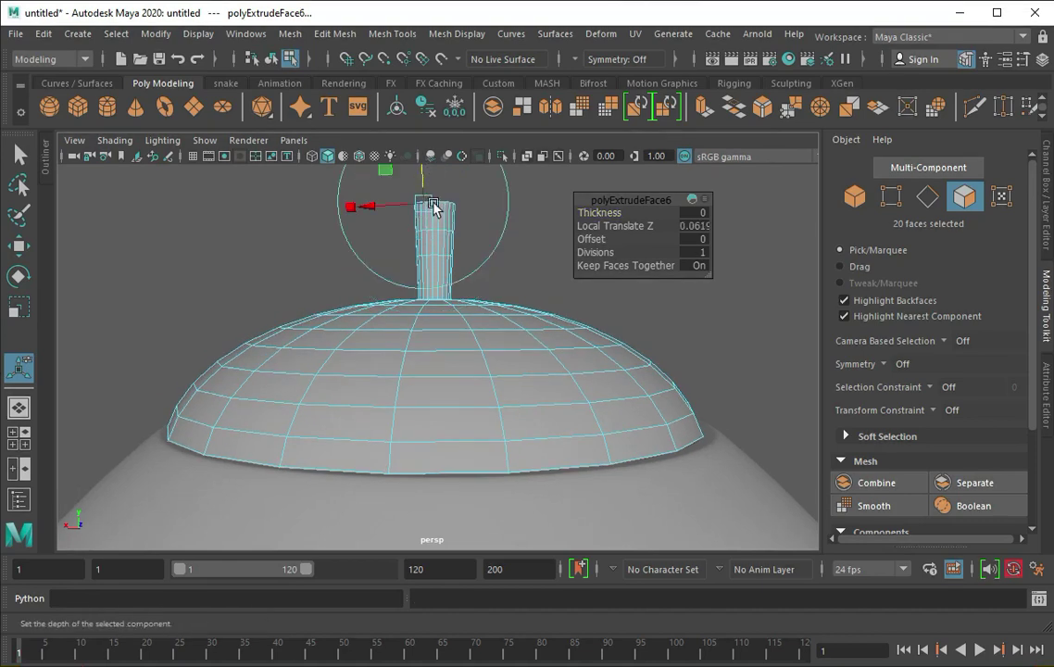
{"action": "right_click_drag", "start_coordinate": [430, 185], "coordinate": [432, 176]}
{"action": "scroll", "coordinate": [441, 241], "scroll_direction": "up", "scroll_amount": 1}
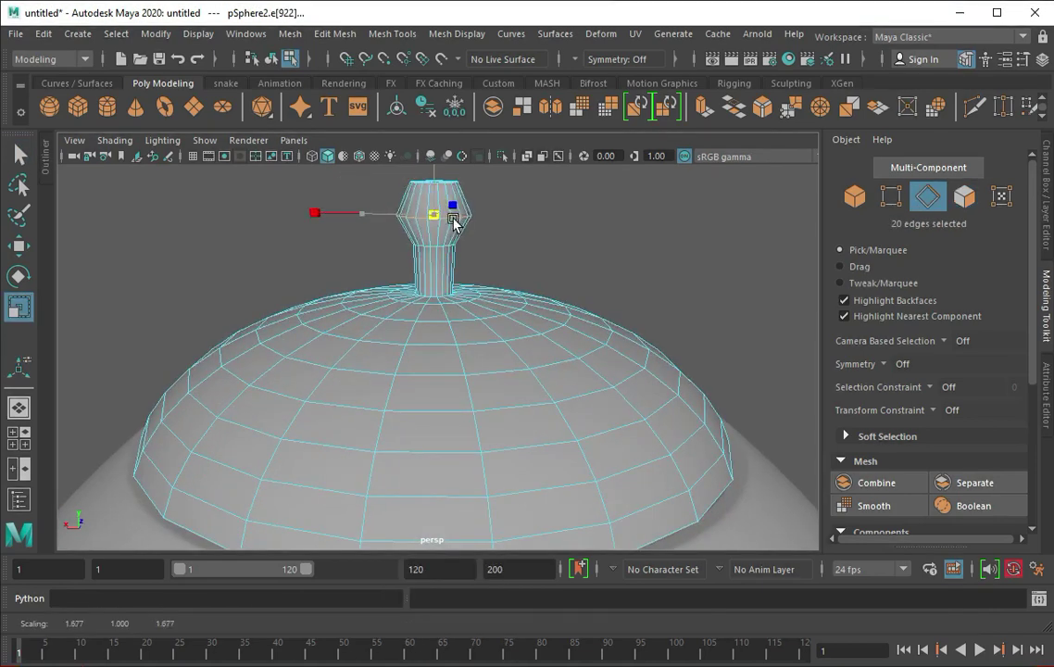
{"action": "key", "text": "ctrl+b"}
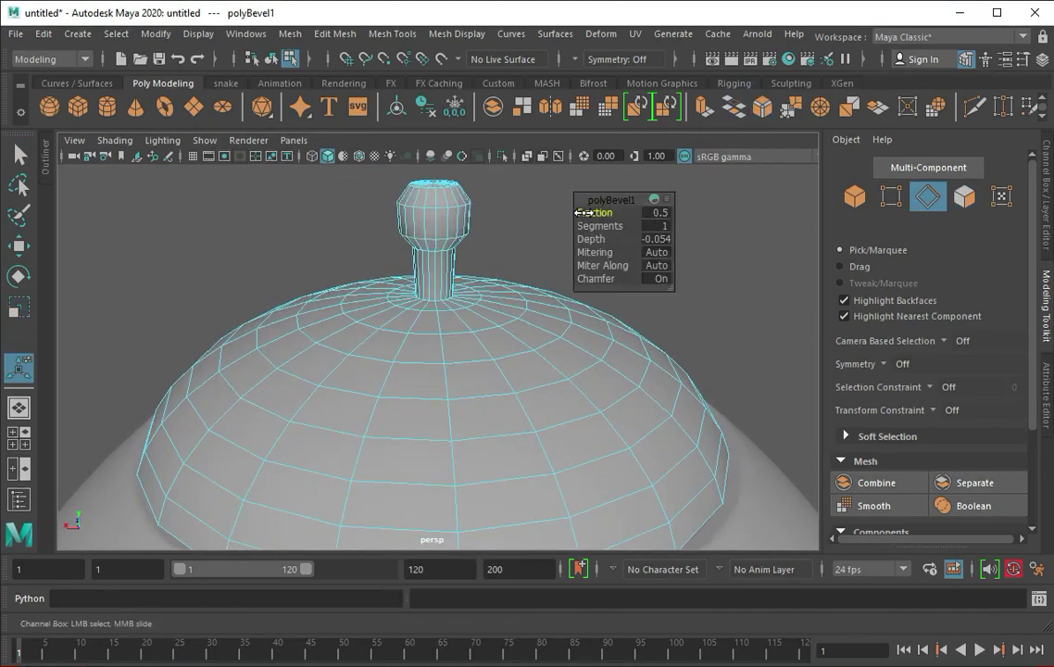
Step: Insert an extra edge loop around the knob
{"action": "scroll", "coordinate": [428, 192], "scroll_direction": "up", "scroll_amount": 3}
{"action": "scroll", "coordinate": [432, 298], "scroll_direction": "up", "scroll_amount": 2}
{"action": "left_click", "coordinate": [392, 33]}
{"action": "left_click", "coordinate": [435, 157]}
{"action": "mouse_move", "coordinate": [400, 375]}
{"action": "left_mouse_down"}
{"action": "mouse_move", "coordinate": [403, 354]}
{"action": "mouse_move", "coordinate": [402, 405]}
{"action": "left_mouse_up"}
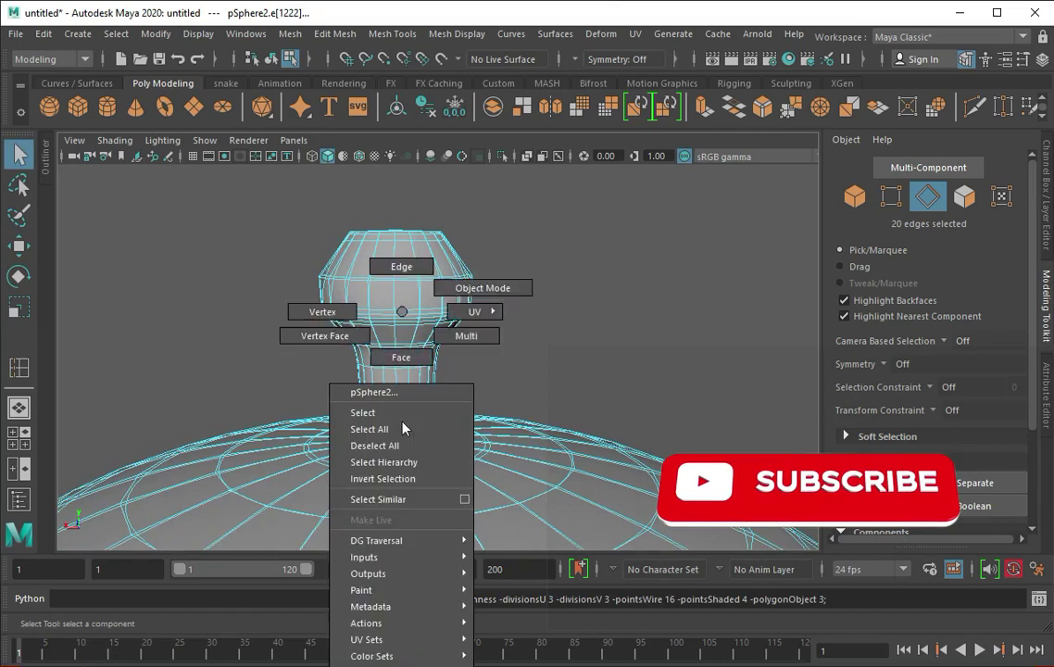
Step: Add an edge loop near the teapot base and scale it slightly inward into a foot
{"action": "right_click_drag", "start_coordinate": [405, 376], "coordinate": [470, 284]}
{"action": "key", "text": "q"}
{"action": "right_click_drag", "start_coordinate": [489, 364], "coordinate": [380, 413], "text": "alt"}
{"action": "scroll", "coordinate": [380, 413], "scroll_direction": "down", "scroll_amount": 5}
{"action": "mouse_move", "coordinate": [458, 426]}
{"action": "left_mouse_down", "text": "alt"}
{"action": "mouse_move", "coordinate": [576, 408]}
{"action": "mouse_move", "coordinate": [390, 400]}
{"action": "left_mouse_up", "text": "alt"}
{"action": "left_click", "coordinate": [391, 400]}
{"action": "scroll", "coordinate": [434, 472], "scroll_direction": "up", "scroll_amount": 5}
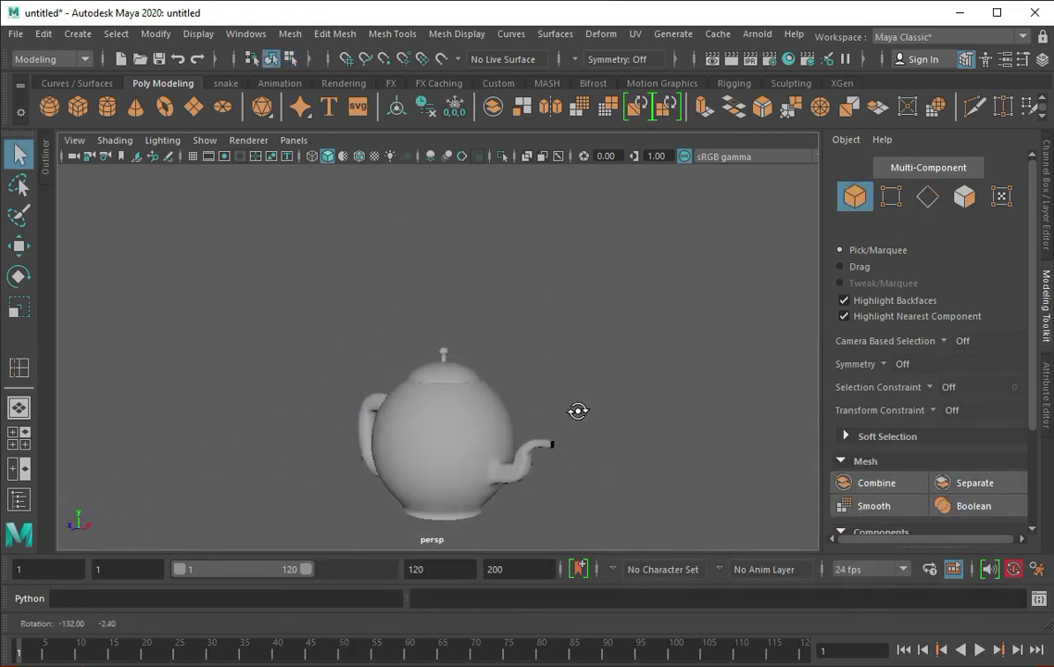
{"action": "mouse_move", "coordinate": [433, 472]}
{"action": "left_mouse_down", "text": "alt"}
{"action": "mouse_move", "coordinate": [404, 520]}
{"action": "mouse_move", "coordinate": [453, 507]}
{"action": "left_mouse_up", "text": "alt"}
{"action": "key", "text": "y"}
{"action": "left_click", "coordinate": [449, 502]}
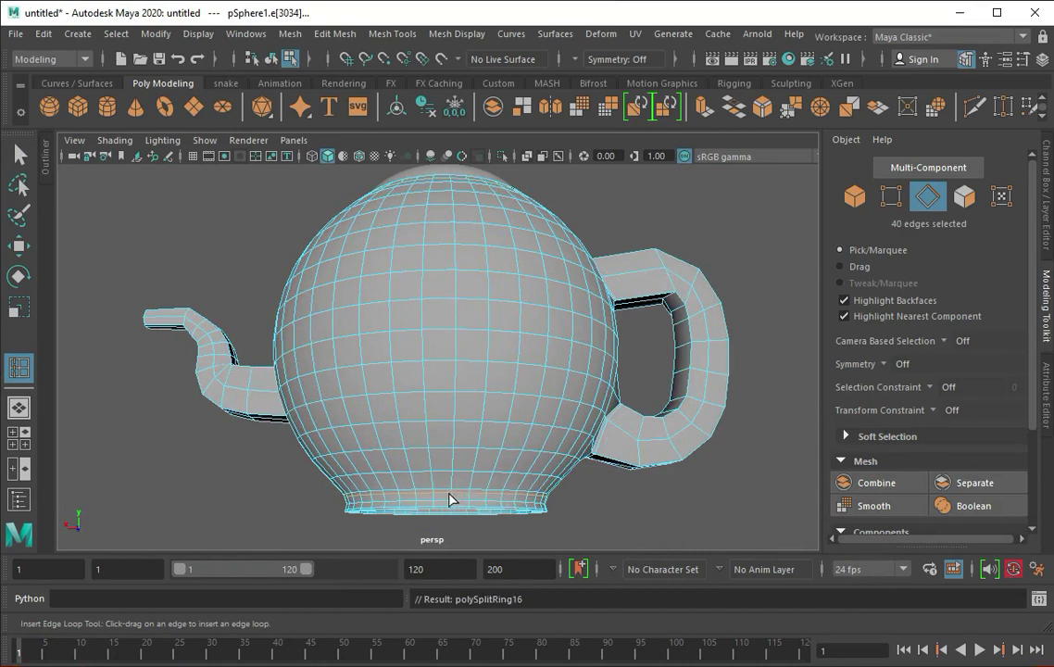
{"action": "key", "text": "r"}
{"action": "left_click_drag", "start_coordinate": [442, 497], "coordinate": [440, 502]}
Step: Extrude the spout-tip edge loop twice to flare and lengthen the spout opening
{"action": "scroll", "coordinate": [440, 503], "scroll_direction": "up", "scroll_amount": 1}
{"action": "scroll", "coordinate": [379, 475], "scroll_direction": "up", "scroll_amount": 5}
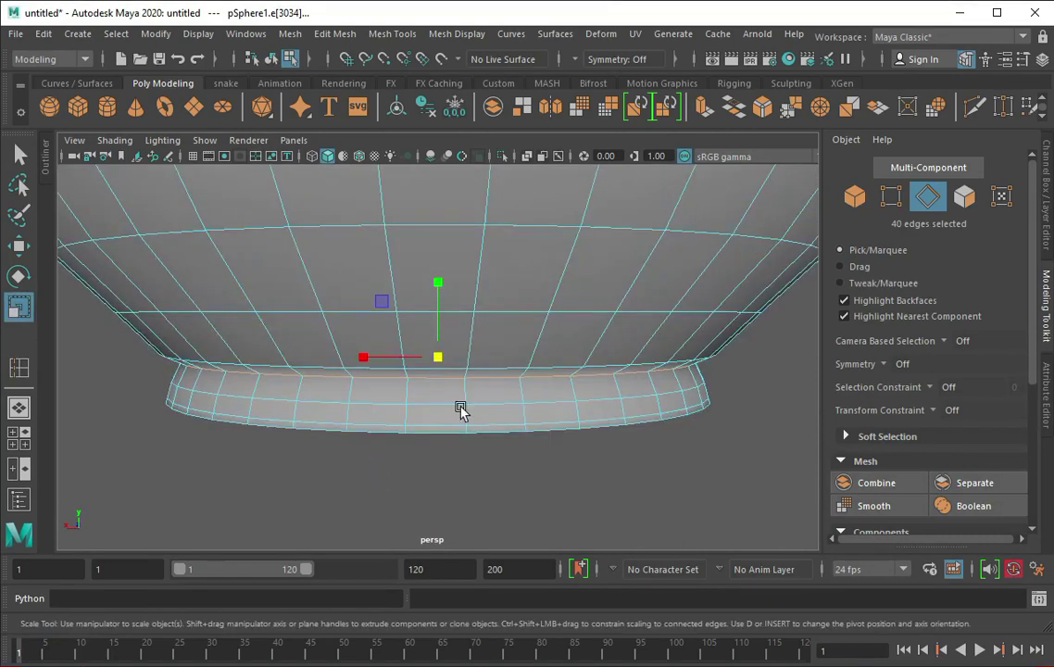
{"action": "key", "text": "F8"}
{"action": "scroll", "coordinate": [463, 331], "scroll_direction": "down", "scroll_amount": 5}
{"action": "mouse_move", "coordinate": [463, 331]}
{"action": "left_mouse_down", "text": "alt"}
{"action": "mouse_move", "coordinate": [141, 261]}
{"action": "mouse_move", "coordinate": [319, 352]}
{"action": "left_mouse_up", "text": "alt"}
{"action": "key", "text": "F10"}
{"action": "double_click", "coordinate": [306, 348]}
{"action": "scroll", "coordinate": [282, 328], "scroll_direction": "up", "scroll_amount": 3}
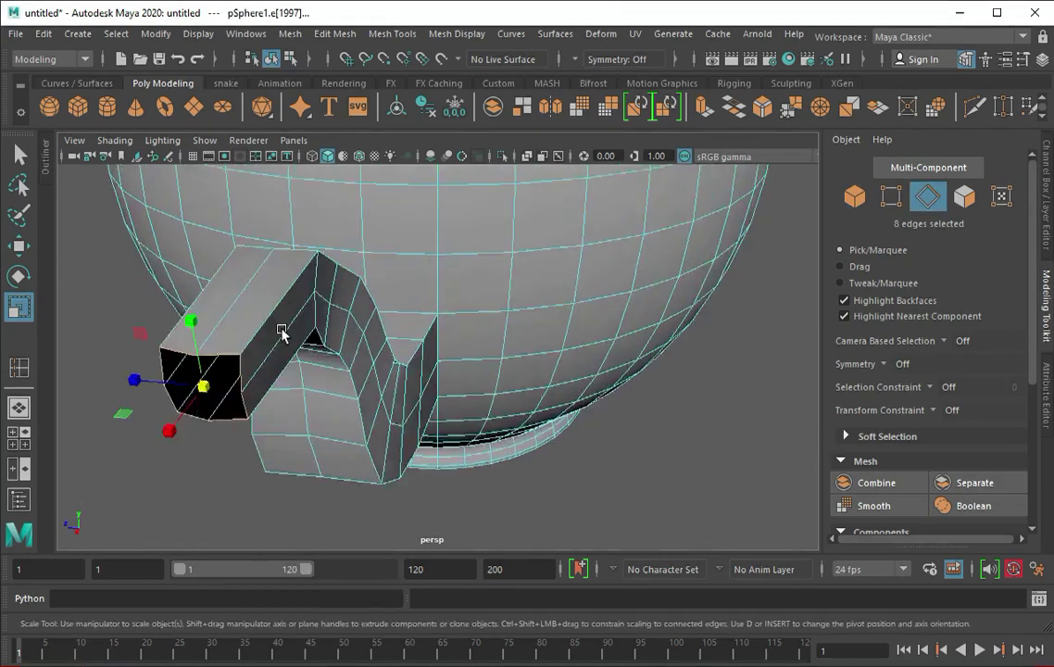
{"action": "scroll", "coordinate": [345, 317], "scroll_direction": "up", "scroll_amount": 3}
{"action": "scroll", "coordinate": [462, 356], "scroll_direction": "up", "scroll_amount": 2}
{"action": "key", "text": "ctrl+e"}
{"action": "mouse_move", "coordinate": [447, 470]}
{"action": "left_mouse_down"}
{"action": "mouse_move", "coordinate": [412, 353]}
{"action": "mouse_move", "coordinate": [487, 353]}
{"action": "mouse_move", "coordinate": [461, 400]}
{"action": "mouse_move", "coordinate": [260, 319]}
{"action": "mouse_move", "coordinate": [364, 330]}
{"action": "left_mouse_up"}
{"action": "key", "text": "ctrl+e"}
{"action": "key", "text": "w"}
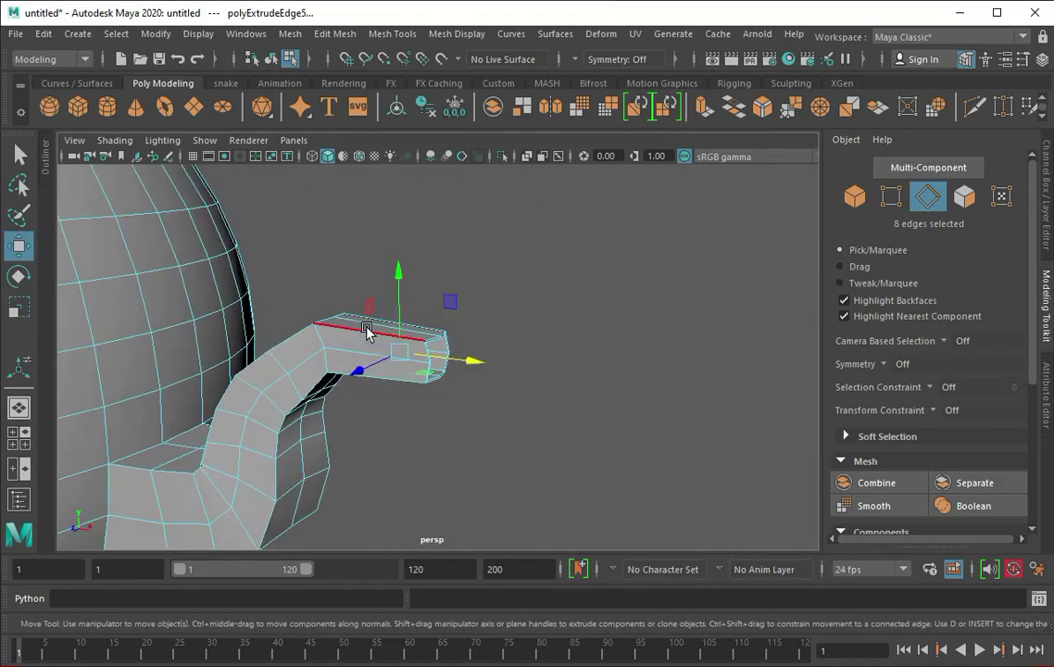
Step: Insert an edge loop inside the spout opening, checking it in smooth preview
{"action": "key", "text": "F8"}
{"action": "key", "text": "q"}
{"action": "key", "text": "3"}
{"action": "left_click_drag", "start_coordinate": [482, 275], "coordinate": [489, 372], "text": "alt"}
{"action": "right_click_drag", "start_coordinate": [490, 371], "coordinate": [470, 377], "text": "alt"}
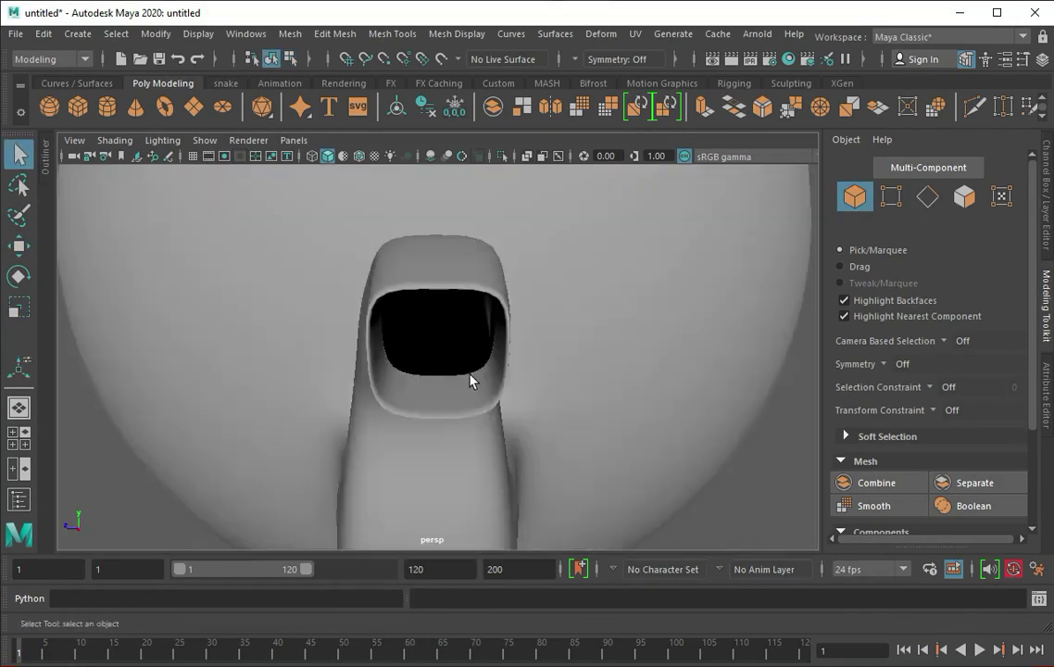
{"action": "left_click", "coordinate": [470, 377]}
{"action": "key", "text": "f"}
{"action": "scroll", "coordinate": [462, 299], "scroll_direction": "up", "scroll_amount": 2}
{"action": "scroll", "coordinate": [433, 389], "scroll_direction": "up", "scroll_amount": 5}
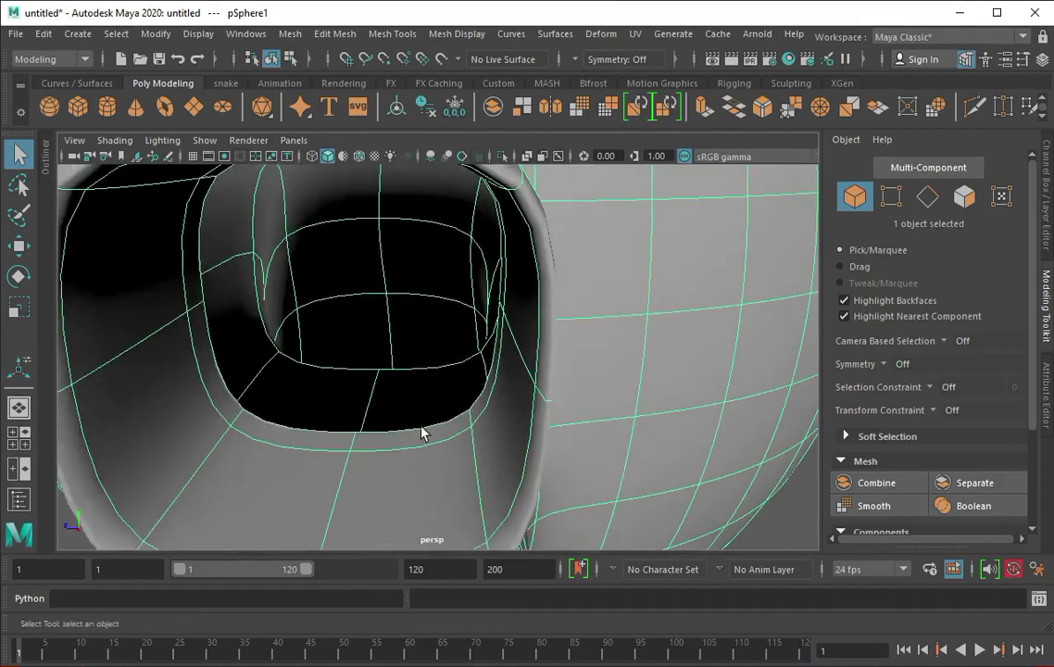
{"action": "scroll", "coordinate": [414, 423], "scroll_direction": "down", "scroll_amount": 2}
{"action": "key", "text": "1"}
{"action": "right_click_drag", "start_coordinate": [278, 278], "coordinate": [220, 262], "text": "shift"}
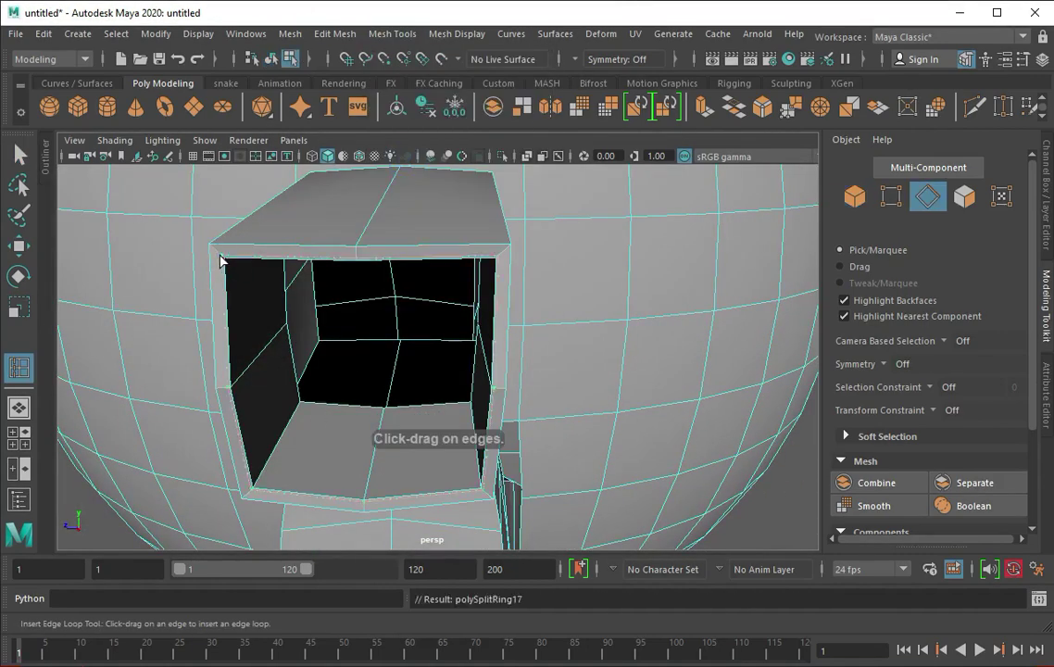
{"action": "key", "text": "3"}
Step: Select all three teapot objects and show the attributes panel
{"action": "key", "text": "q"}
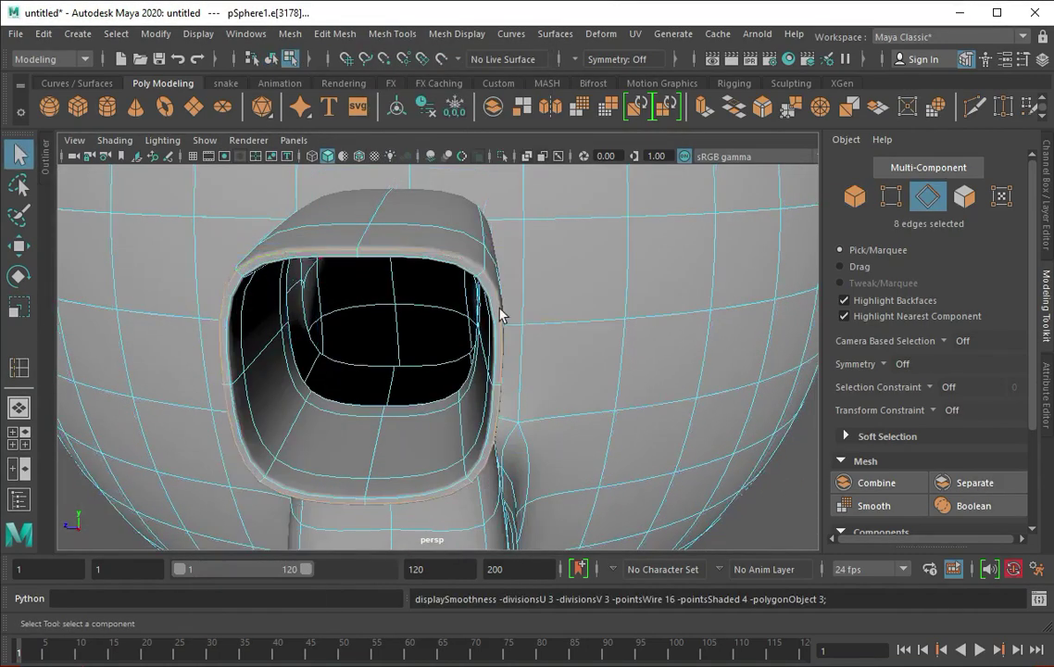
{"action": "scroll", "coordinate": [348, 278], "scroll_direction": "down", "scroll_amount": 5}
{"action": "left_click_drag", "start_coordinate": [348, 278], "coordinate": [536, 310], "text": "alt"}
{"action": "right_click_drag", "start_coordinate": [536, 310], "coordinate": [602, 283]}
{"action": "mouse_move", "coordinate": [602, 282]}
{"action": "left_mouse_down", "text": "alt"}
{"action": "mouse_move", "coordinate": [452, 299]}
{"action": "mouse_move", "coordinate": [388, 284]}
{"action": "left_mouse_up", "text": "alt"}
{"action": "left_click_drag", "start_coordinate": [574, 445], "coordinate": [322, 226]}
{"action": "left_click", "coordinate": [43, 34]}
{"action": "left_click", "coordinate": [321, 225]}
{"action": "key", "text": "ctrl+a"}
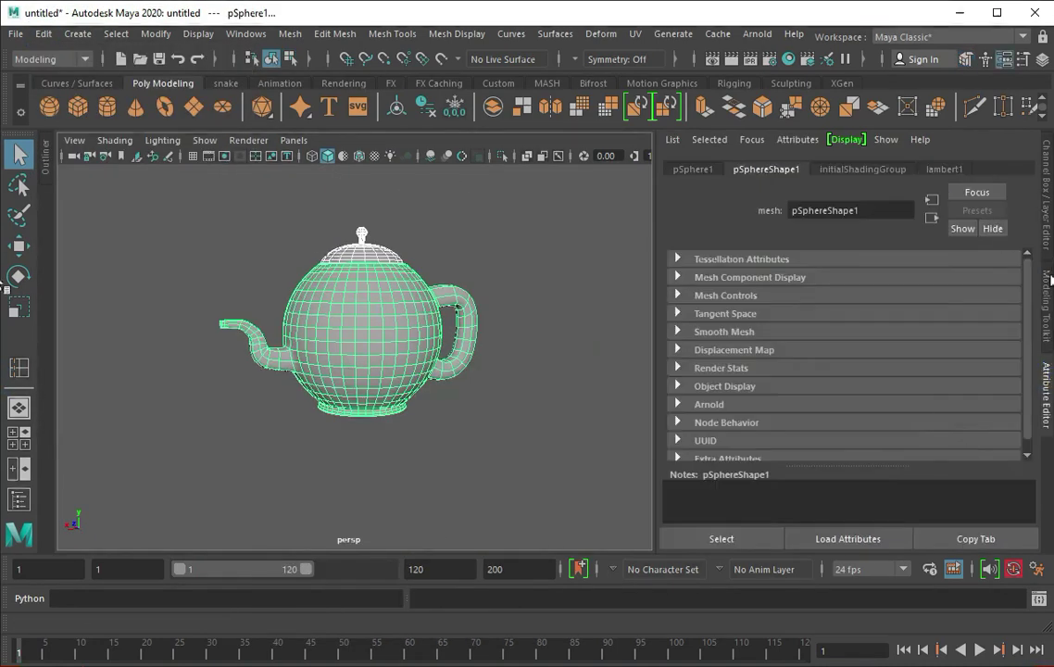
Step: Add the teapot objects to layer1 and hide that layer
{"action": "key", "text": "ctrl+a"}
{"action": "right_click", "coordinate": [842, 495]}
{"action": "left_click", "coordinate": [902, 530]}
{"action": "left_click", "coordinate": [842, 494]}
Step: Create a polygon cylinder with 5 height subdivisions
{"action": "left_click", "coordinate": [97, 109]}
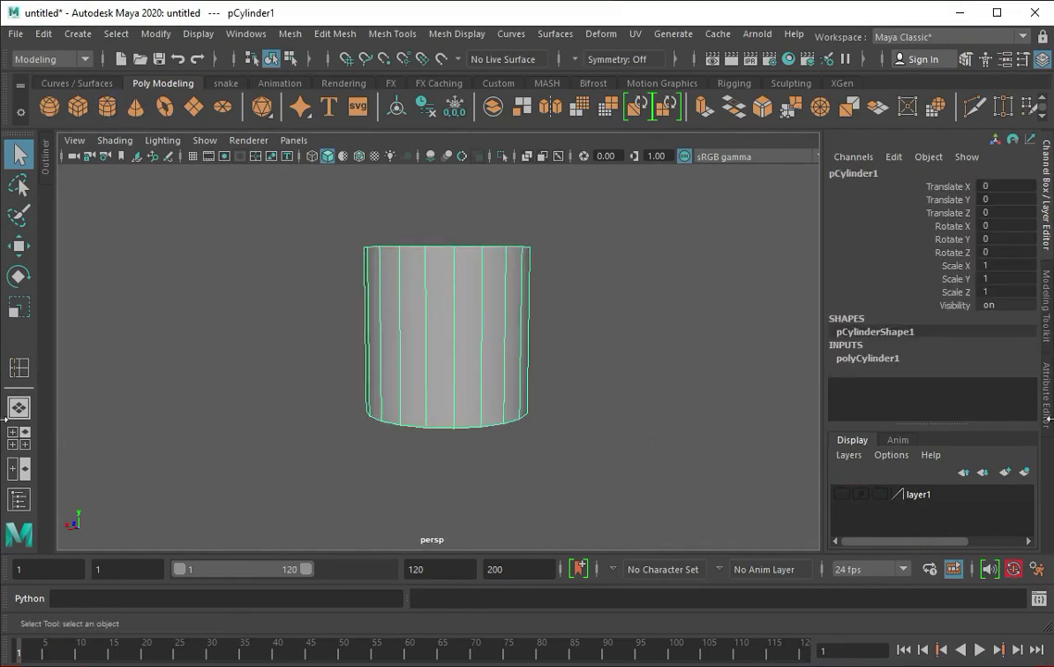
{"action": "key", "text": "ctrl+a"}
{"action": "type", "text": "5"}
{"action": "key", "text": "Return"}
Step: In side view, scale the cylinder's top two vertex rows to taper the cup
{"action": "key", "text": "space"}
{"action": "left_click_drag", "start_coordinate": [411, 470], "coordinate": [366, 416]}
{"action": "scroll", "coordinate": [367, 416], "scroll_direction": "down", "scroll_amount": 4}
{"action": "key", "text": "F9"}
{"action": "left_click_drag", "start_coordinate": [240, 258], "coordinate": [421, 333]}
{"action": "key", "text": "r"}
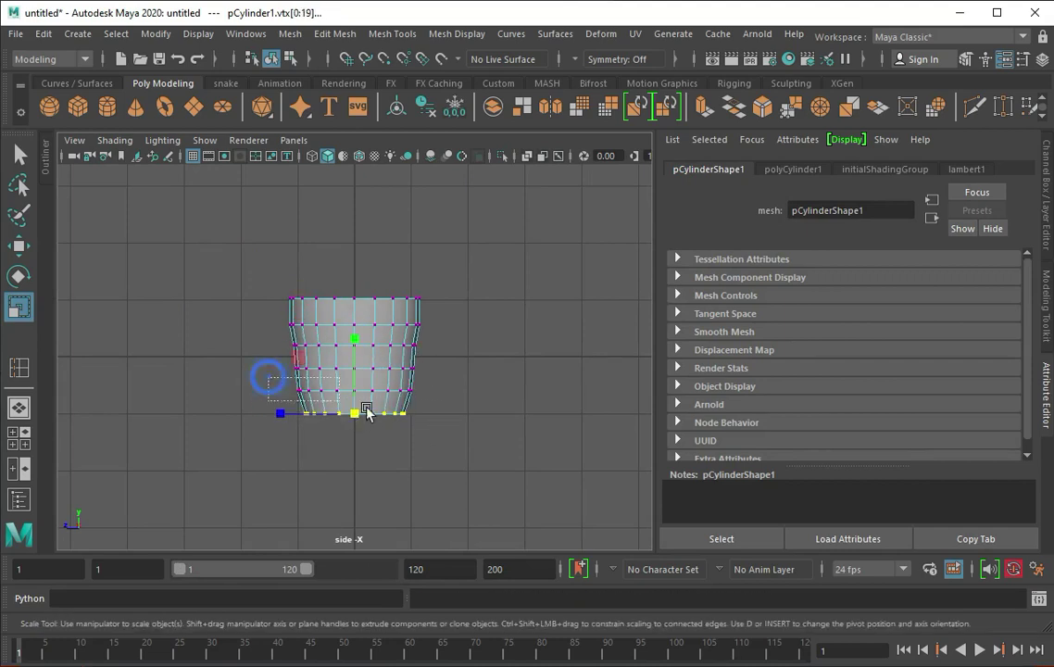
Step: Delete the cylinder's top-centre vertex to open the cup
{"action": "key", "text": "space"}
{"action": "key", "text": "space"}
{"action": "left_click", "coordinate": [428, 223]}
{"action": "scroll", "coordinate": [313, 313], "scroll_direction": "down", "scroll_amount": 2}
{"action": "left_click", "coordinate": [313, 313]}
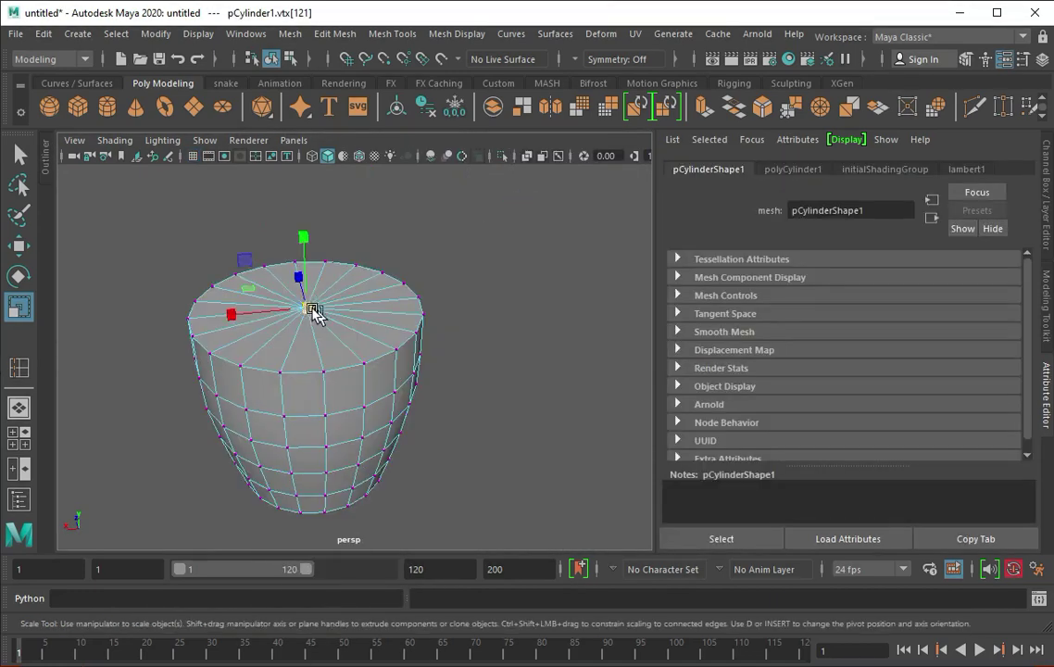
{"action": "key", "text": "Delete"}
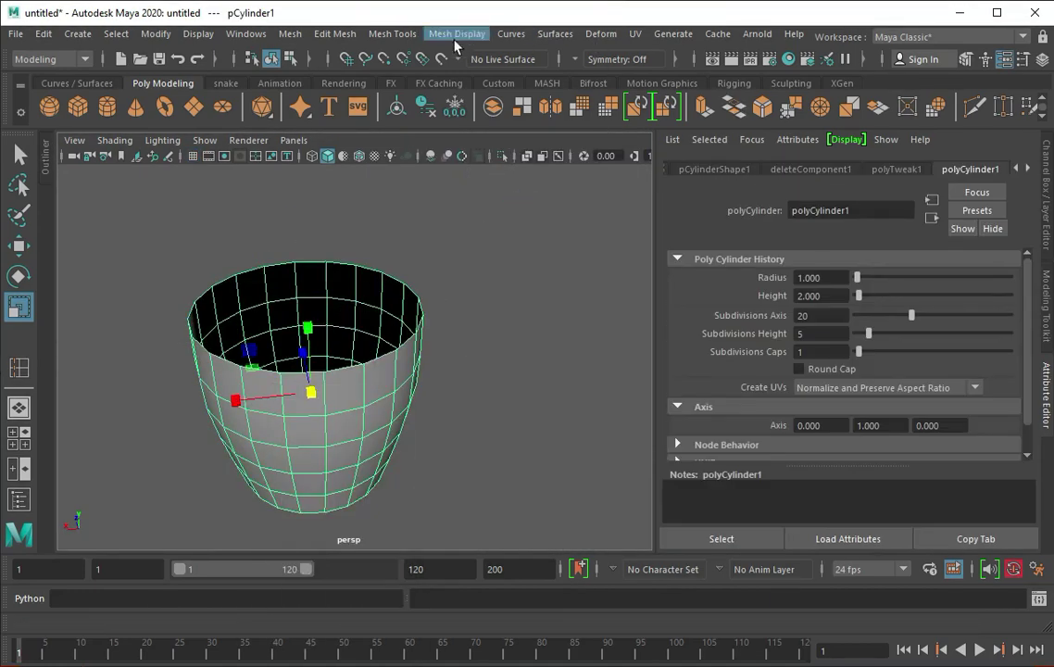
Step: Extrude the cup's faces twice to thicken its wall into a rim
{"action": "key", "text": "ctrl+e"}
{"action": "mouse_move", "coordinate": [235, 405]}
{"action": "left_mouse_down"}
{"action": "mouse_move", "coordinate": [243, 523]}
{"action": "mouse_move", "coordinate": [257, 466]}
{"action": "left_mouse_up"}
{"action": "key", "text": "ctrl+e"}
{"action": "key", "text": "F8"}
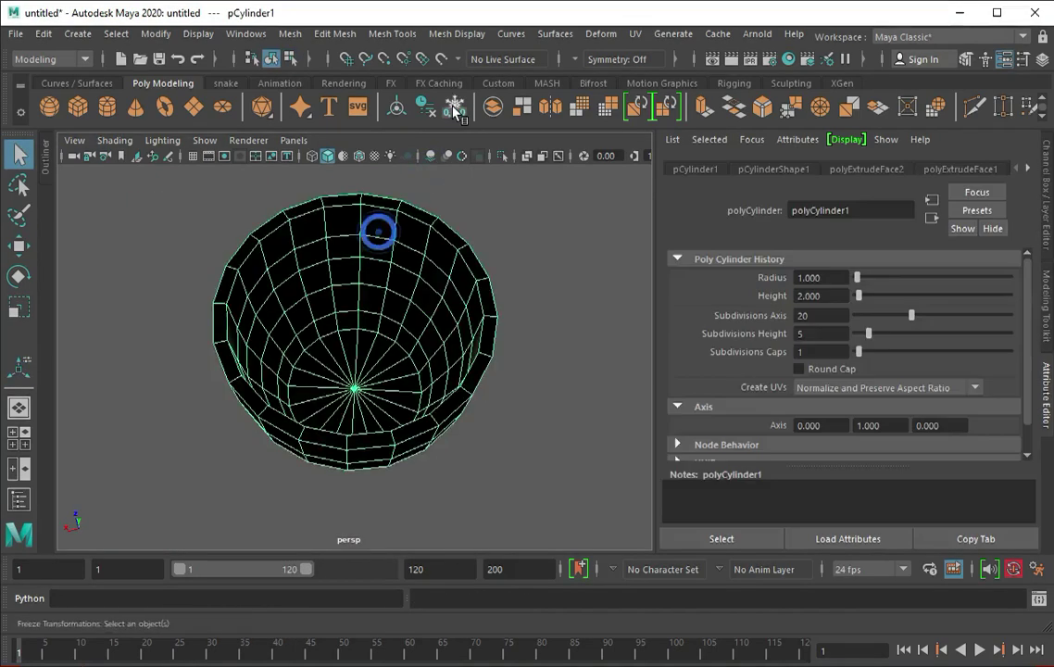
Step: Insert a supporting edge loop around the cup, then maximize the front view
{"action": "left_click", "coordinate": [392, 33]}
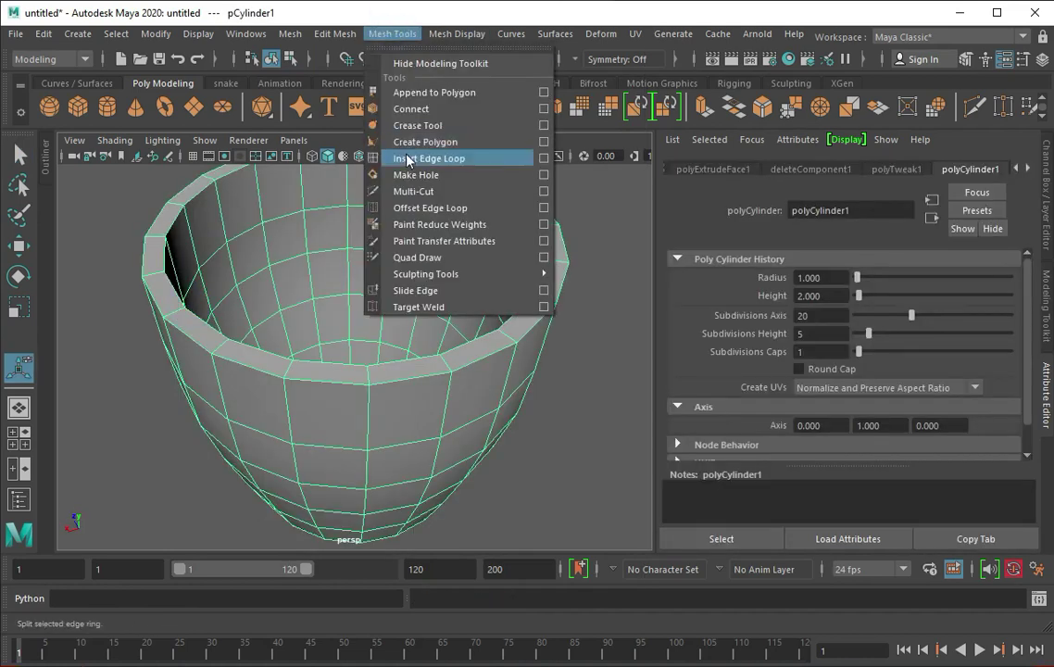
{"action": "left_click", "coordinate": [431, 160]}
{"action": "left_click", "coordinate": [152, 284]}
{"action": "mouse_move", "coordinate": [156, 282]}
{"action": "left_mouse_down", "text": "alt"}
{"action": "mouse_move", "coordinate": [178, 258]}
{"action": "mouse_move", "coordinate": [244, 265]}
{"action": "mouse_move", "coordinate": [376, 492]}
{"action": "left_mouse_up", "text": "alt"}
{"action": "right_click_drag", "start_coordinate": [405, 306], "coordinate": [487, 287]}
{"action": "key", "text": "space"}
{"action": "key", "text": "q"}
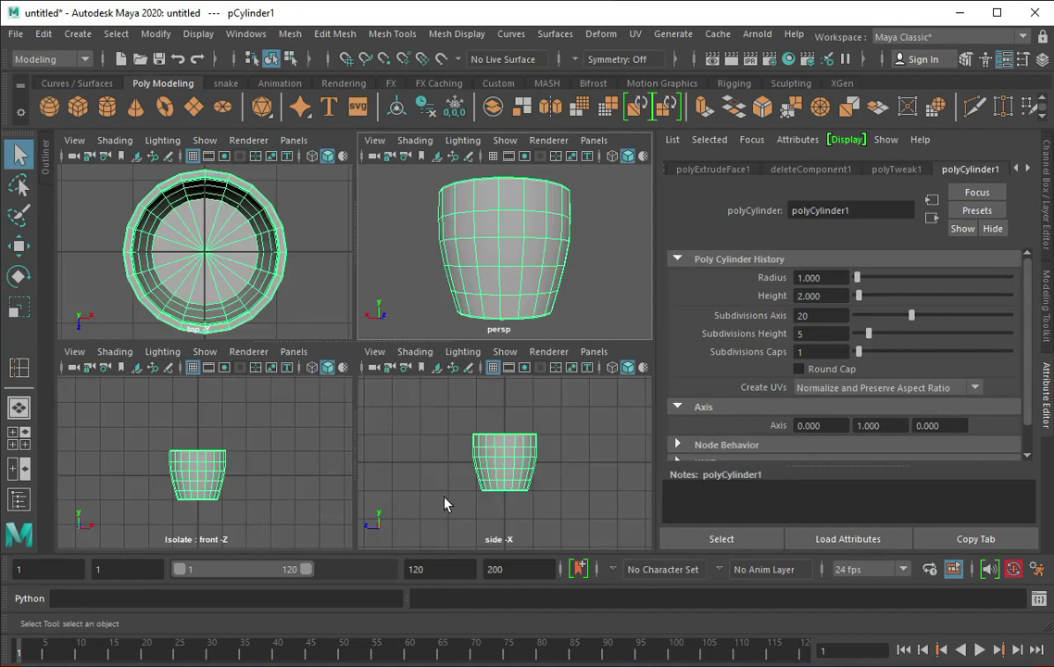
{"action": "key", "text": "space"}
{"action": "scroll", "coordinate": [273, 388], "scroll_direction": "up", "scroll_amount": 3}
{"action": "scroll", "coordinate": [238, 393], "scroll_direction": "up", "scroll_amount": 2}
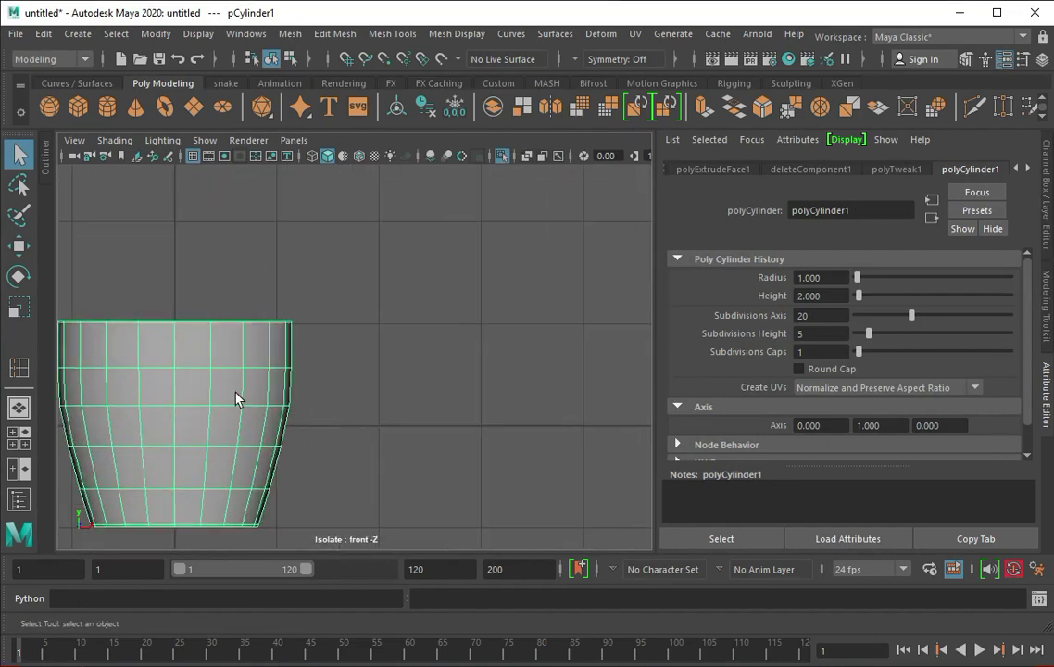
Step: Apply Mesh > Smooth to the cup for a denser, rounded mesh
{"action": "left_click", "coordinate": [964, 58]}
{"action": "left_click", "coordinate": [898, 505]}
{"action": "left_click_drag", "start_coordinate": [308, 386], "coordinate": [331, 424], "text": "alt"}
{"action": "middle_click_drag", "start_coordinate": [331, 424], "coordinate": [349, 337], "text": "alt"}
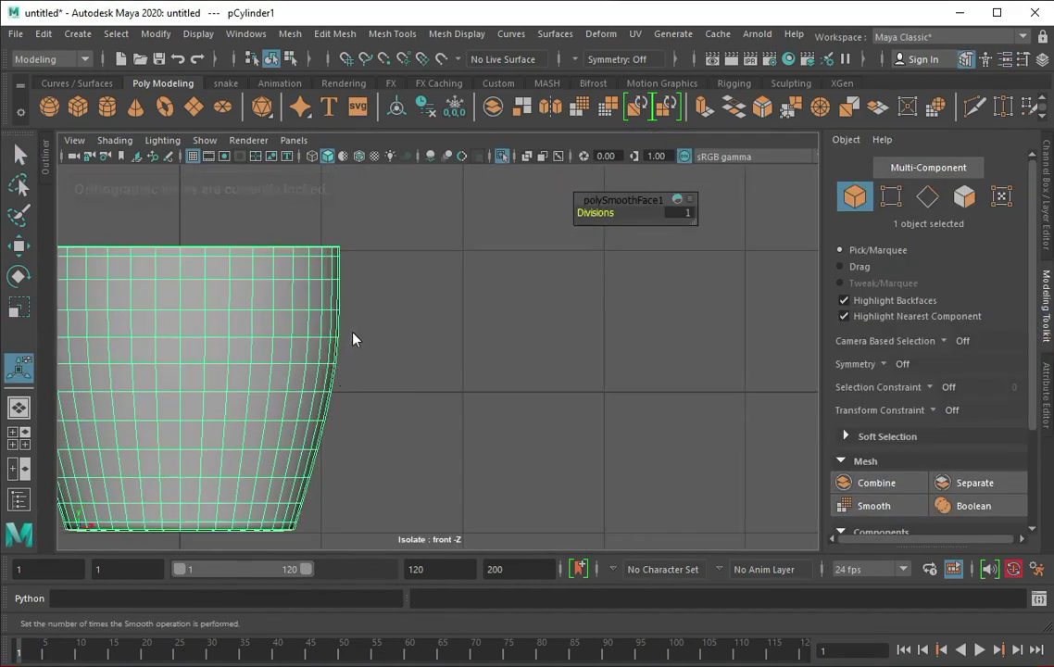
Step: Select eight faces at the handle's top and bottom joins and remove them, cutting two holes
{"action": "key", "text": "F8"}
{"action": "left_click_drag", "start_coordinate": [338, 348], "coordinate": [339, 350]}
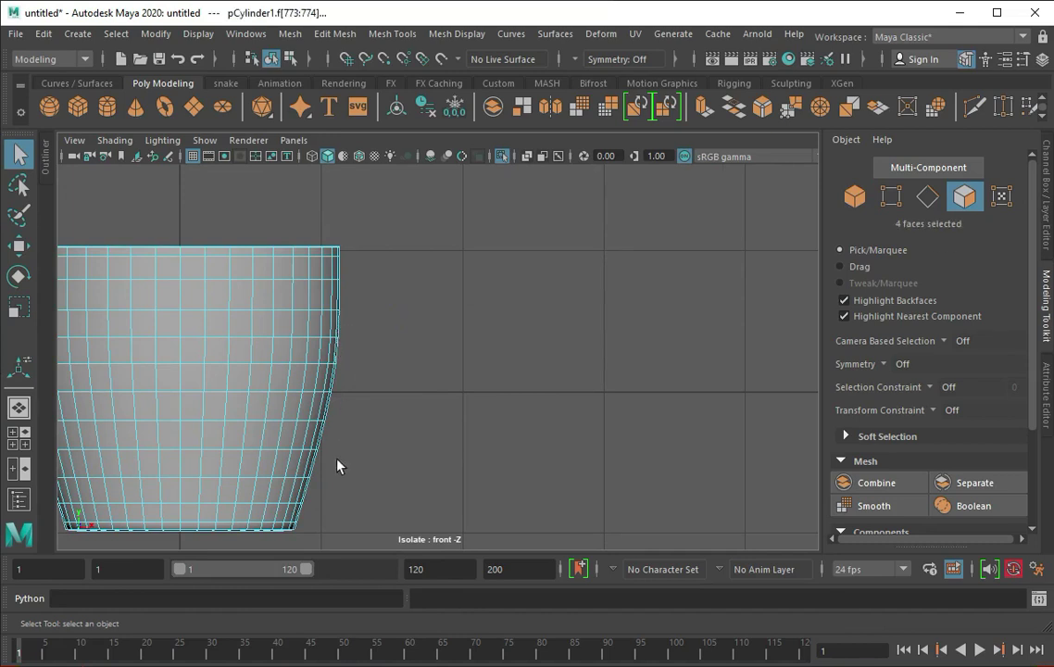
{"action": "left_click_drag", "start_coordinate": [318, 460], "coordinate": [318, 468], "text": "shift"}
{"action": "key", "text": "space"}
{"action": "key", "text": "space"}
{"action": "mouse_move", "coordinate": [543, 252]}
{"action": "left_mouse_down", "text": "shift"}
{"action": "mouse_move", "coordinate": [567, 287]}
{"action": "mouse_move", "coordinate": [299, 368]}
{"action": "mouse_move", "coordinate": [314, 365]}
{"action": "left_mouse_up", "text": "shift"}
{"action": "key", "text": "Tab"}
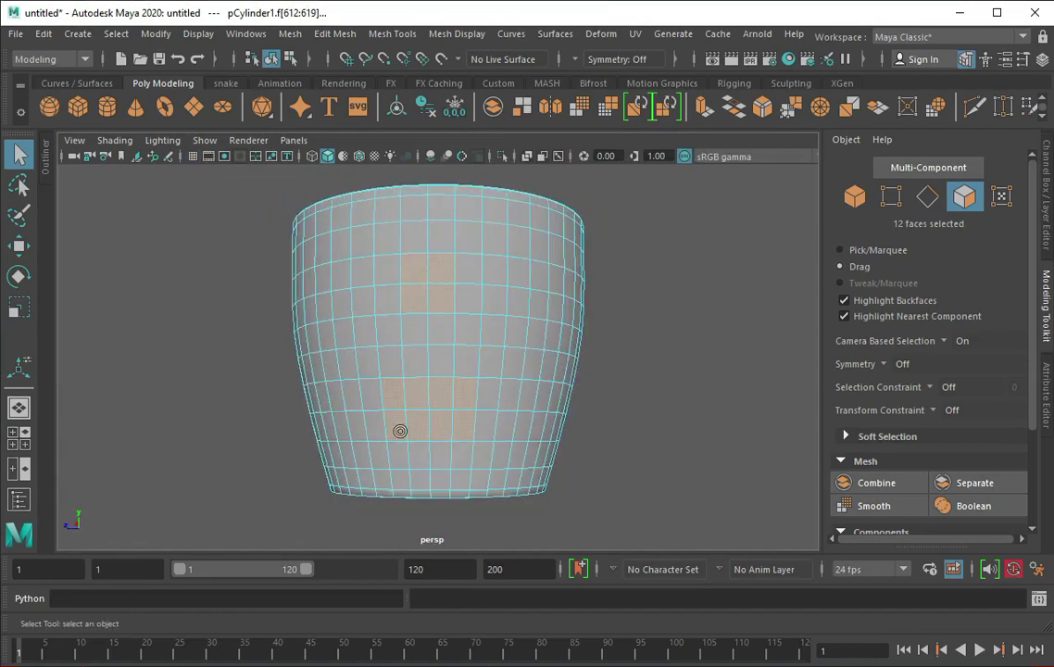
{"action": "mouse_move", "coordinate": [416, 419]}
{"action": "left_mouse_down", "text": "ctrl"}
{"action": "mouse_move", "coordinate": [461, 426]}
{"action": "mouse_move", "coordinate": [433, 456]}
{"action": "mouse_move", "coordinate": [439, 418]}
{"action": "mouse_move", "coordinate": [526, 419]}
{"action": "left_mouse_up", "text": "ctrl"}
{"action": "left_click", "coordinate": [48, 39]}
{"action": "left_click", "coordinate": [383, 294]}
{"action": "key", "text": "space"}
{"action": "key", "text": "space"}
{"action": "left_click", "coordinate": [78, 33]}
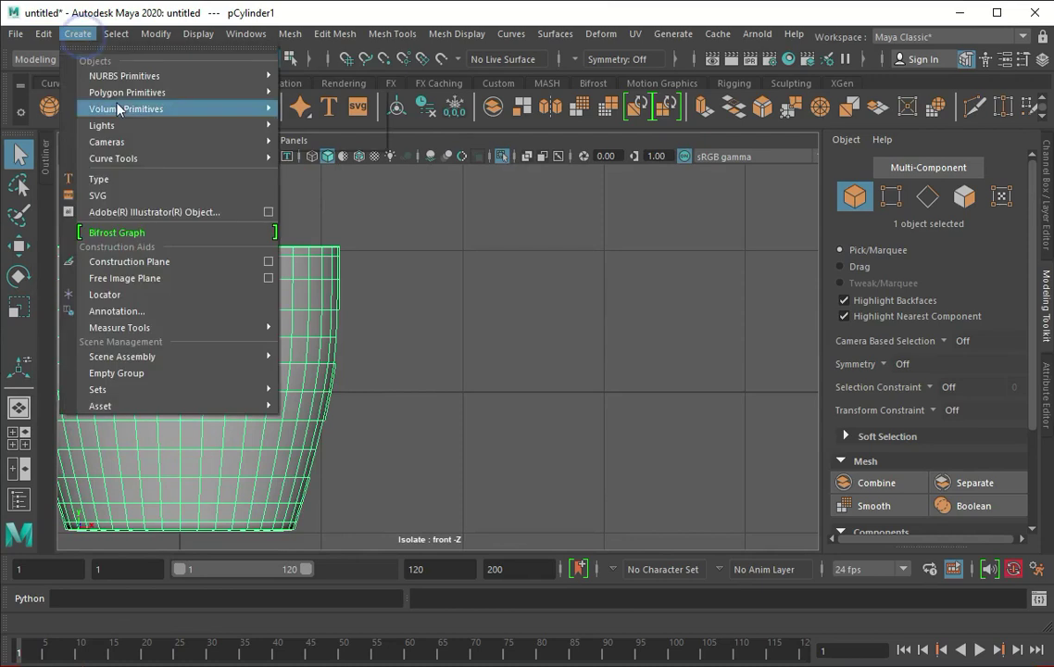
Step: Draw a C-shaped CV curve between the cup's two holes, adjusting it with move and rotate
{"action": "left_click", "coordinate": [344, 157]}
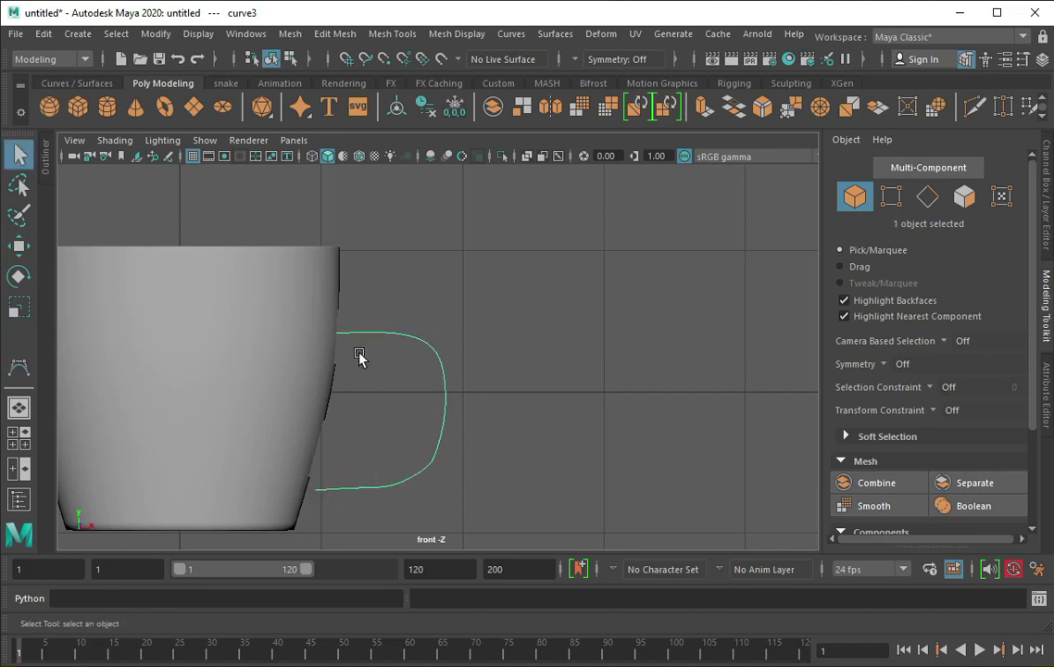
{"action": "key", "text": "w"}
{"action": "key", "text": "e"}
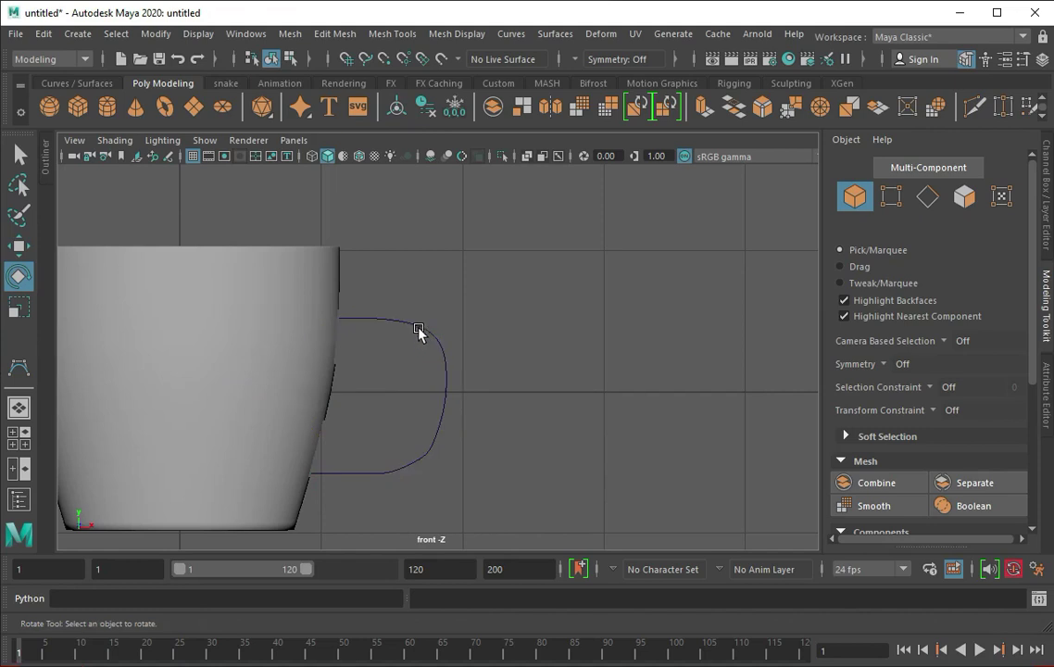
{"action": "key", "text": "space"}
{"action": "key", "text": "space"}
{"action": "key", "text": "q"}
{"action": "left_click", "coordinate": [467, 295]}
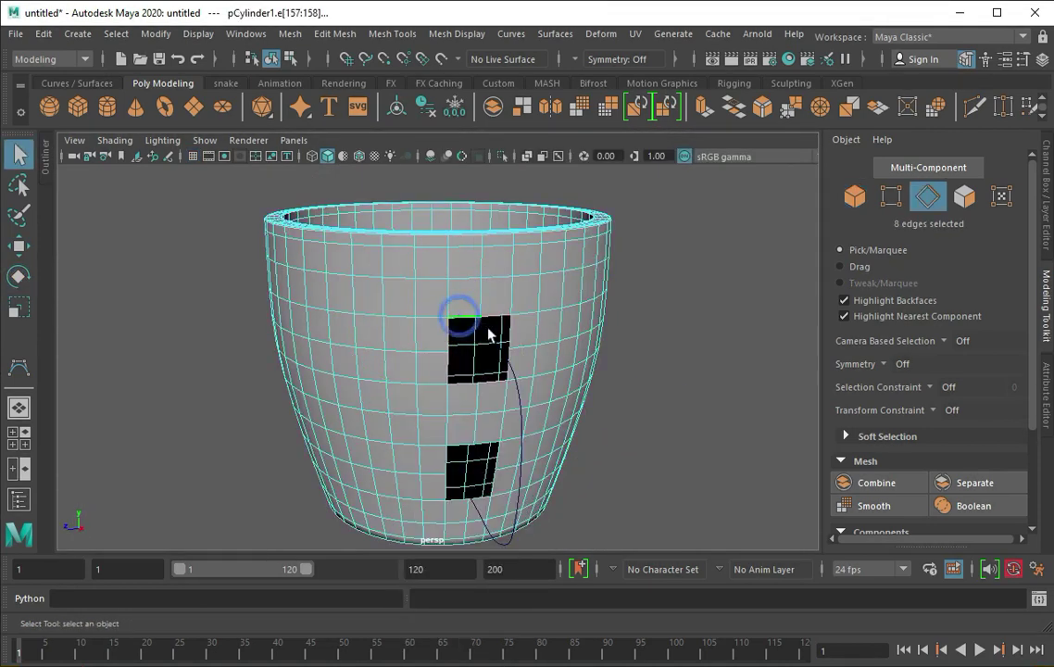
Step: Extrude the hole edges along the curve into a handle with 6 divisions
{"action": "left_click_drag", "start_coordinate": [488, 330], "coordinate": [222, 333], "text": "alt"}
{"action": "scroll", "coordinate": [490, 307], "scroll_direction": "up", "scroll_amount": 3}
{"action": "key", "text": "ctrl+e"}
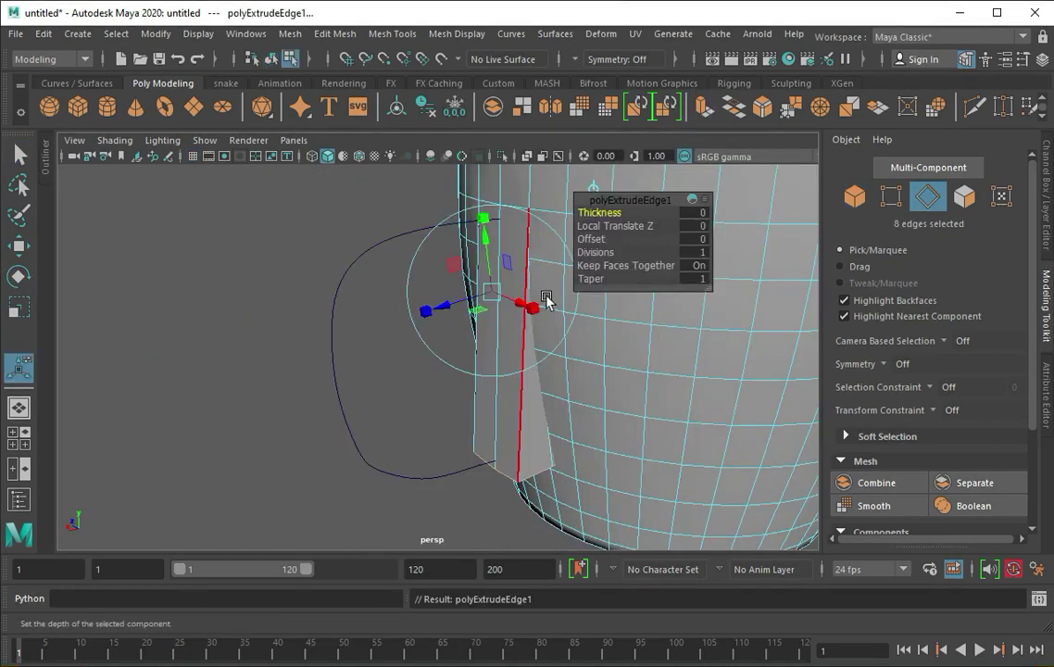
{"action": "middle_click_drag", "start_coordinate": [607, 252], "coordinate": [643, 254]}
{"action": "mouse_move", "coordinate": [643, 254]}
{"action": "left_mouse_down", "text": "alt"}
{"action": "mouse_move", "coordinate": [334, 380]}
{"action": "mouse_move", "coordinate": [522, 370]}
{"action": "mouse_move", "coordinate": [380, 416]}
{"action": "left_mouse_up", "text": "alt"}
{"action": "right_click_drag", "start_coordinate": [379, 415], "coordinate": [258, 426], "text": "alt"}
{"action": "key", "text": "q"}
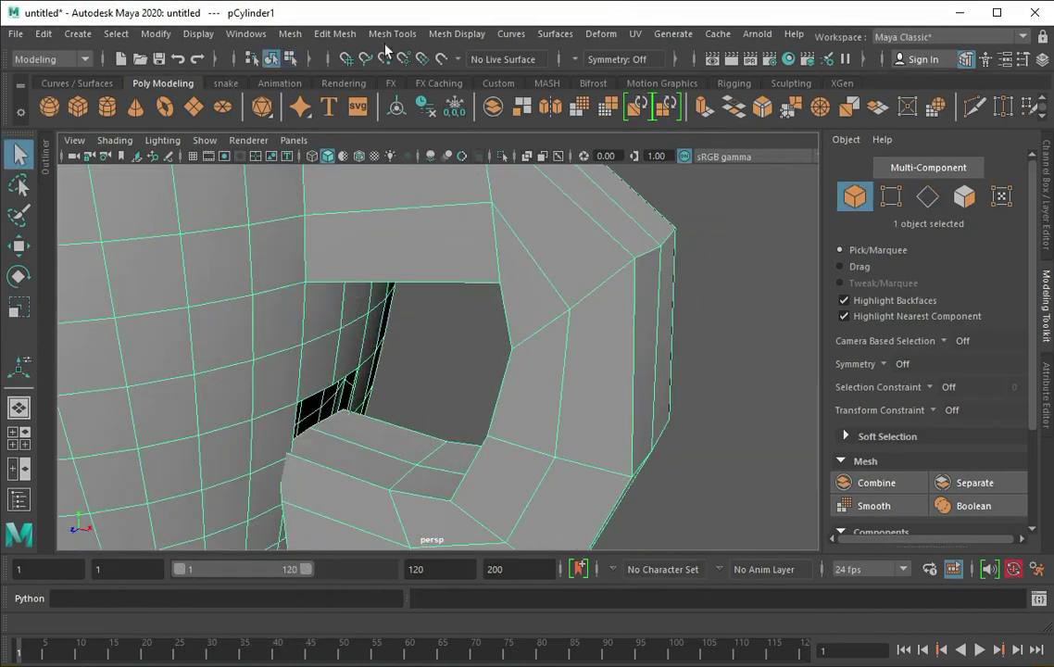
Step: Target-weld loose vertices at the handle's end onto the mug body
{"action": "key", "text": "F9"}
{"action": "right_click_drag", "start_coordinate": [305, 353], "coordinate": [330, 388], "text": "alt"}
{"action": "mouse_move", "coordinate": [322, 440]}
{"action": "left_mouse_down", "text": "alt"}
{"action": "mouse_move", "coordinate": [338, 508]}
{"action": "mouse_move", "coordinate": [277, 491]}
{"action": "left_mouse_up", "text": "alt"}
{"action": "right_click_drag", "start_coordinate": [277, 491], "coordinate": [277, 490], "text": "shift"}
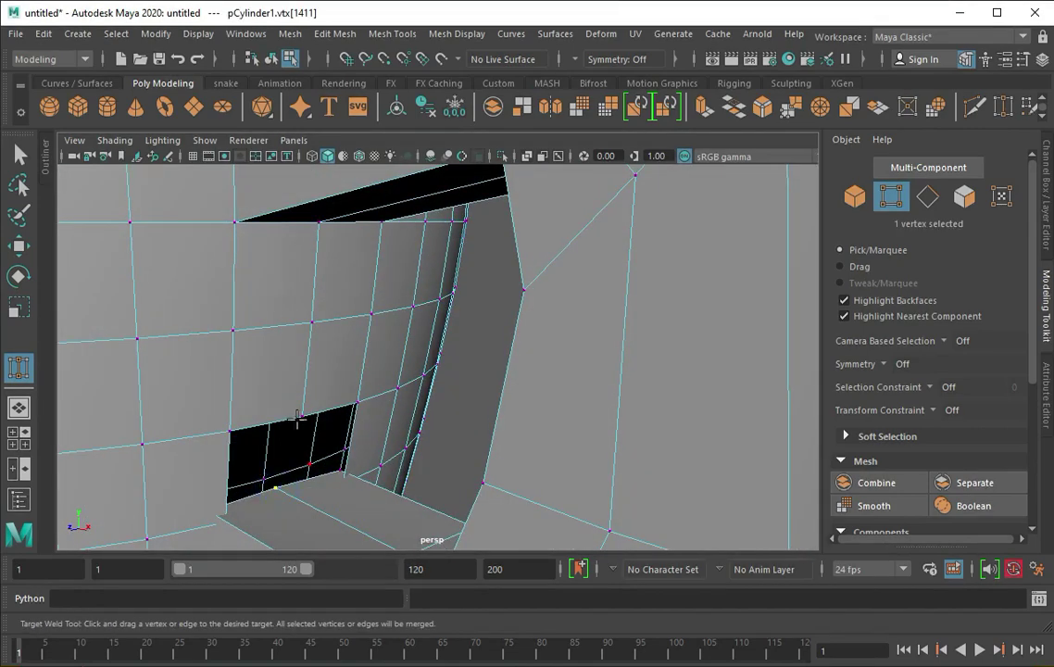
{"action": "left_click_drag", "start_coordinate": [306, 419], "coordinate": [352, 435], "text": "alt"}
{"action": "right_click_drag", "start_coordinate": [352, 435], "coordinate": [400, 450], "text": "alt"}
{"action": "key", "text": "4"}
{"action": "key", "text": "5"}
{"action": "mouse_move", "coordinate": [400, 450]}
{"action": "left_mouse_down", "text": "alt"}
{"action": "mouse_move", "coordinate": [539, 388]}
{"action": "mouse_move", "coordinate": [426, 402]}
{"action": "mouse_move", "coordinate": [358, 386]}
{"action": "mouse_move", "coordinate": [291, 404]}
{"action": "left_mouse_up", "text": "alt"}
{"action": "left_click_drag", "start_coordinate": [277, 304], "coordinate": [374, 456], "text": "alt"}
Step: Undo the bad weld and return to whole-object selection
{"action": "key", "text": "ctrl+z"}
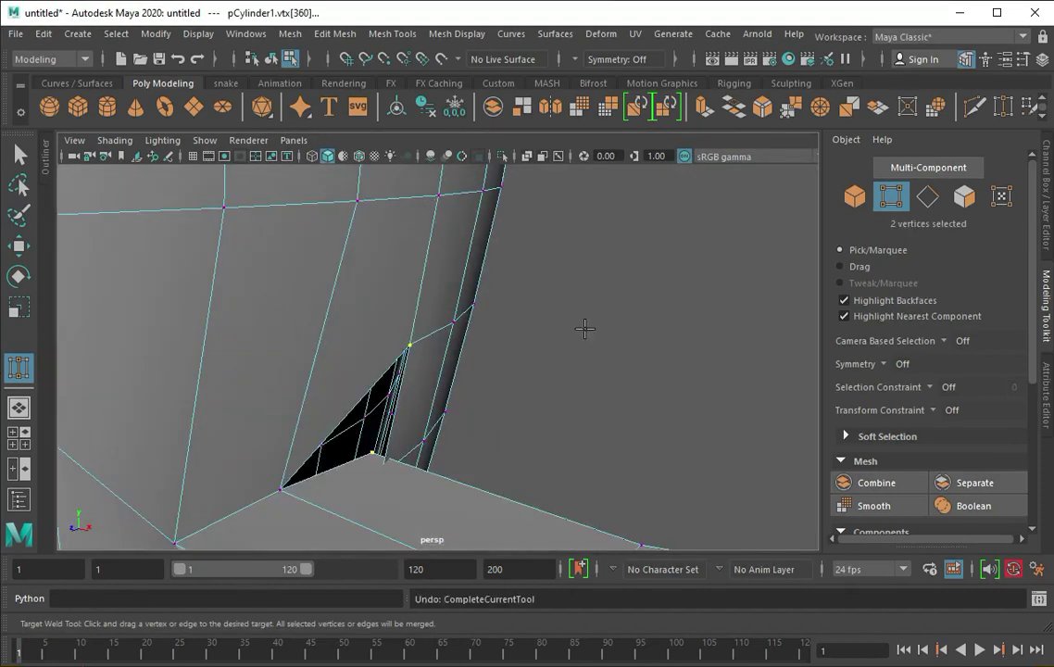
{"action": "key", "text": "q"}
{"action": "mouse_move", "coordinate": [320, 311]}
{"action": "right_mouse_down"}
{"action": "mouse_move", "coordinate": [404, 300]}
{"action": "mouse_move", "coordinate": [402, 288]}
{"action": "right_mouse_up"}
{"action": "left_click", "coordinate": [393, 34]}
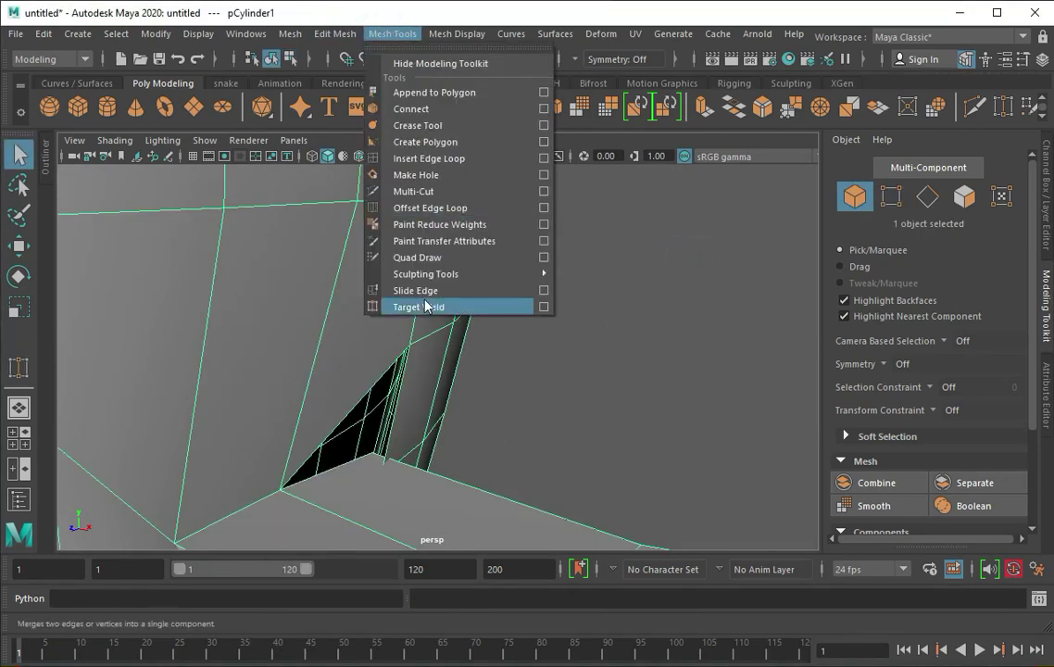
Step: Target-weld a vertex onto its neighbour at the handle joint, redoing one weld
{"action": "left_click", "coordinate": [395, 304]}
{"action": "mouse_move", "coordinate": [418, 345]}
{"action": "left_mouse_down", "text": "alt"}
{"action": "mouse_move", "coordinate": [308, 378]}
{"action": "mouse_move", "coordinate": [430, 438]}
{"action": "mouse_move", "coordinate": [500, 499]}
{"action": "mouse_move", "coordinate": [501, 400]}
{"action": "mouse_move", "coordinate": [539, 484]}
{"action": "mouse_move", "coordinate": [526, 531]}
{"action": "mouse_move", "coordinate": [491, 483]}
{"action": "mouse_move", "coordinate": [579, 501]}
{"action": "mouse_move", "coordinate": [759, 483]}
{"action": "mouse_move", "coordinate": [511, 478]}
{"action": "left_mouse_up", "text": "alt"}
{"action": "mouse_move", "coordinate": [498, 491]}
{"action": "left_mouse_down", "text": "alt"}
{"action": "mouse_move", "coordinate": [503, 480]}
{"action": "mouse_move", "coordinate": [496, 485]}
{"action": "left_mouse_up", "text": "alt"}
{"action": "left_click_drag", "start_coordinate": [474, 400], "coordinate": [565, 428], "text": "alt"}
{"action": "key", "text": "ctrl+z"}
{"action": "key", "text": "4"}
{"action": "mouse_move", "coordinate": [513, 457]}
{"action": "left_mouse_down", "text": "alt"}
{"action": "mouse_move", "coordinate": [486, 426]}
{"action": "mouse_move", "coordinate": [510, 420]}
{"action": "mouse_move", "coordinate": [495, 422]}
{"action": "mouse_move", "coordinate": [491, 477]}
{"action": "mouse_move", "coordinate": [458, 508]}
{"action": "left_mouse_up", "text": "alt"}
{"action": "left_click", "coordinate": [493, 418]}
{"action": "key", "text": "5"}
Step: Weld another vertex across the remaining gap at the joint
{"action": "mouse_move", "coordinate": [476, 413]}
{"action": "left_mouse_down", "text": "alt"}
{"action": "mouse_move", "coordinate": [463, 414]}
{"action": "mouse_move", "coordinate": [590, 428]}
{"action": "mouse_move", "coordinate": [388, 402]}
{"action": "mouse_move", "coordinate": [364, 412]}
{"action": "mouse_move", "coordinate": [383, 338]}
{"action": "left_mouse_up", "text": "alt"}
{"action": "key", "text": "4"}
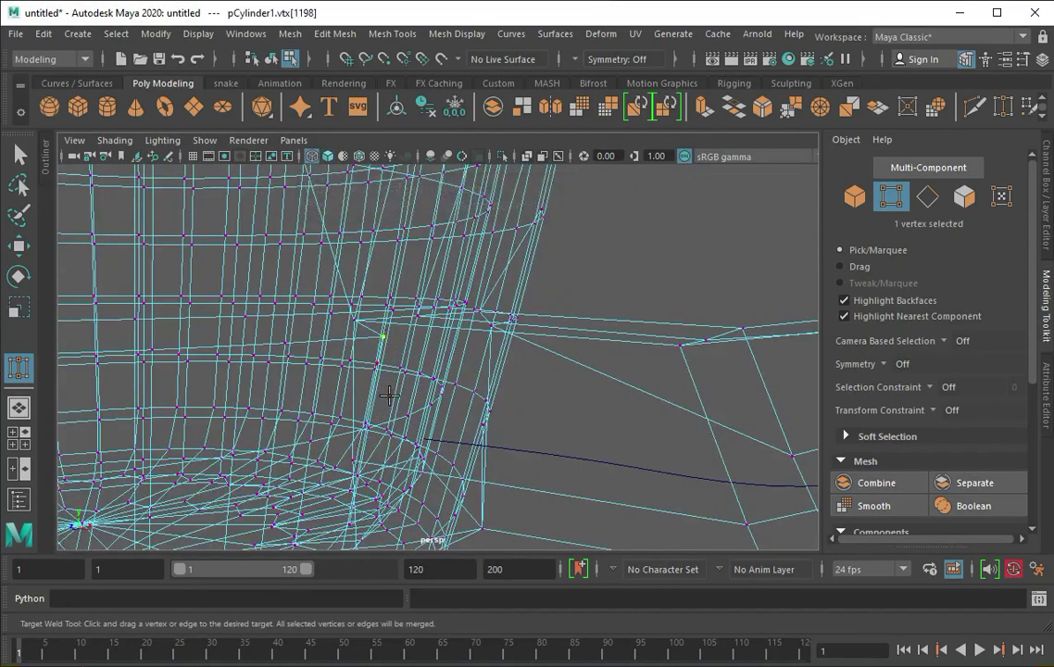
{"action": "key", "text": "5"}
{"action": "mouse_move", "coordinate": [370, 437]}
{"action": "left_mouse_down", "text": "alt"}
{"action": "mouse_move", "coordinate": [454, 452]}
{"action": "mouse_move", "coordinate": [389, 385]}
{"action": "left_mouse_up", "text": "alt"}
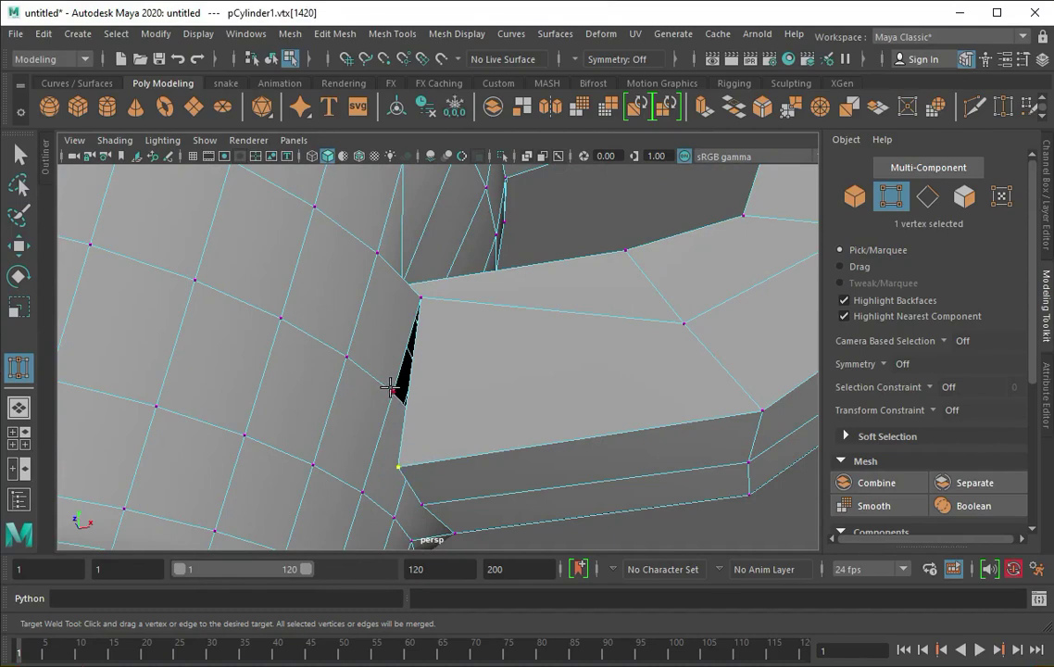
{"action": "mouse_move", "coordinate": [403, 465]}
{"action": "left_mouse_down", "text": "alt"}
{"action": "mouse_move", "coordinate": [458, 480]}
{"action": "mouse_move", "coordinate": [361, 395]}
{"action": "mouse_move", "coordinate": [463, 449]}
{"action": "mouse_move", "coordinate": [439, 456]}
{"action": "mouse_move", "coordinate": [482, 388]}
{"action": "mouse_move", "coordinate": [491, 445]}
{"action": "left_mouse_up", "text": "alt"}
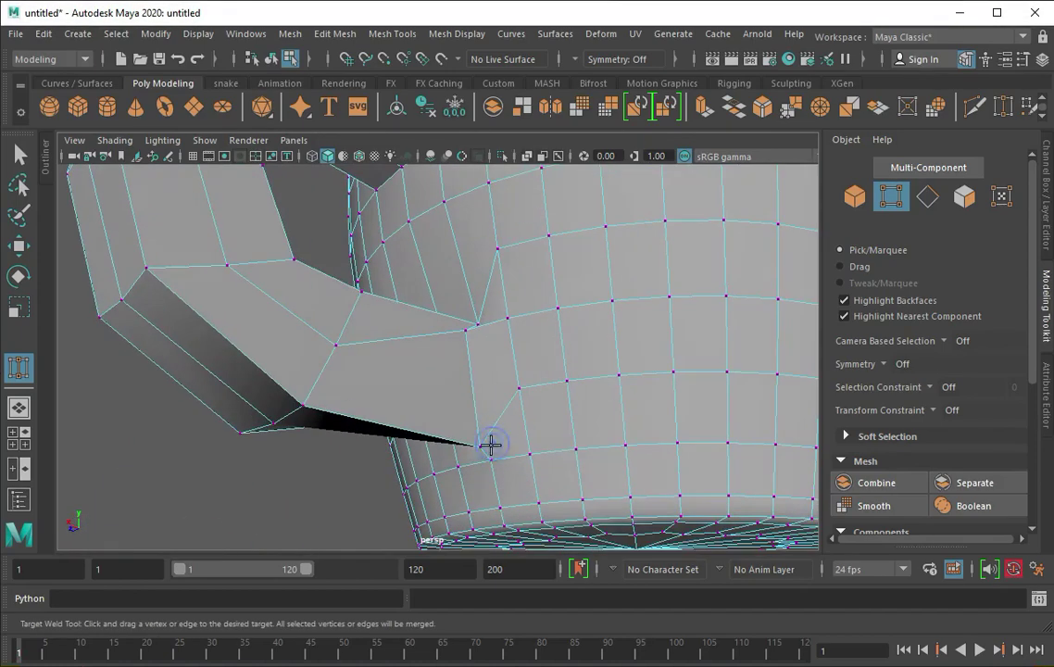
{"action": "mouse_move", "coordinate": [469, 331]}
{"action": "left_mouse_down", "text": "alt"}
{"action": "mouse_move", "coordinate": [503, 383]}
{"action": "mouse_move", "coordinate": [437, 298]}
{"action": "mouse_move", "coordinate": [413, 308]}
{"action": "mouse_move", "coordinate": [438, 243]}
{"action": "left_mouse_up", "text": "alt"}
Step: Nudge the corner vertex into place, then select the whole mug in Object Mode
{"action": "left_click", "coordinate": [437, 298]}
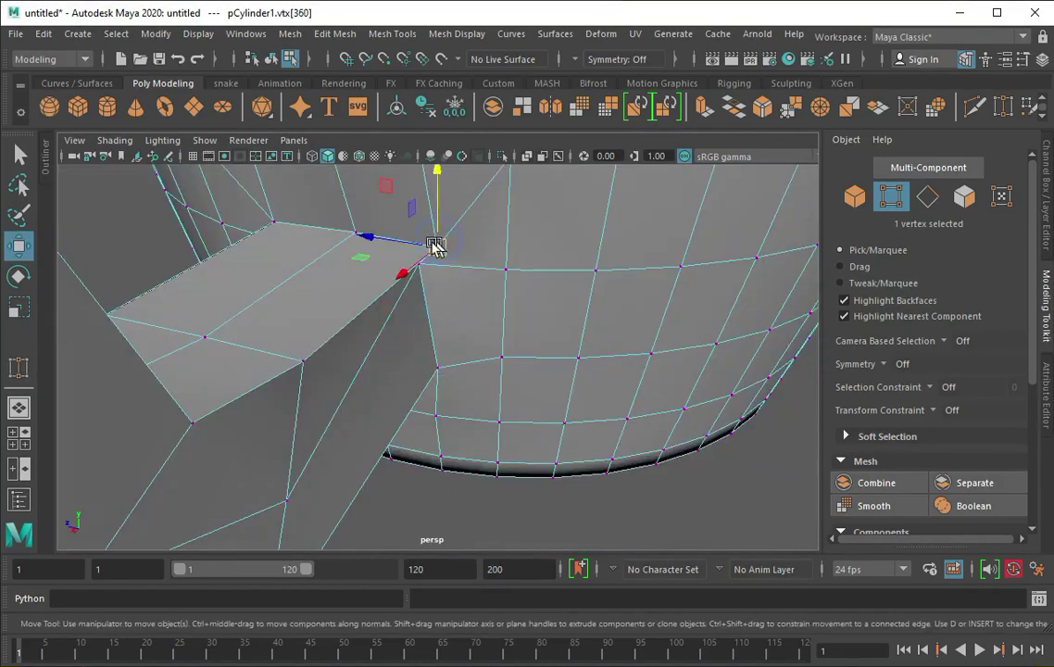
{"action": "mouse_move", "coordinate": [352, 231]}
{"action": "left_mouse_down", "text": "alt"}
{"action": "mouse_move", "coordinate": [435, 359]}
{"action": "mouse_move", "coordinate": [588, 458]}
{"action": "mouse_move", "coordinate": [430, 357]}
{"action": "mouse_move", "coordinate": [496, 348]}
{"action": "mouse_move", "coordinate": [428, 387]}
{"action": "mouse_move", "coordinate": [352, 313]}
{"action": "mouse_move", "coordinate": [407, 375]}
{"action": "left_mouse_up", "text": "alt"}
{"action": "left_click", "coordinate": [436, 360]}
{"action": "left_click", "coordinate": [431, 358]}
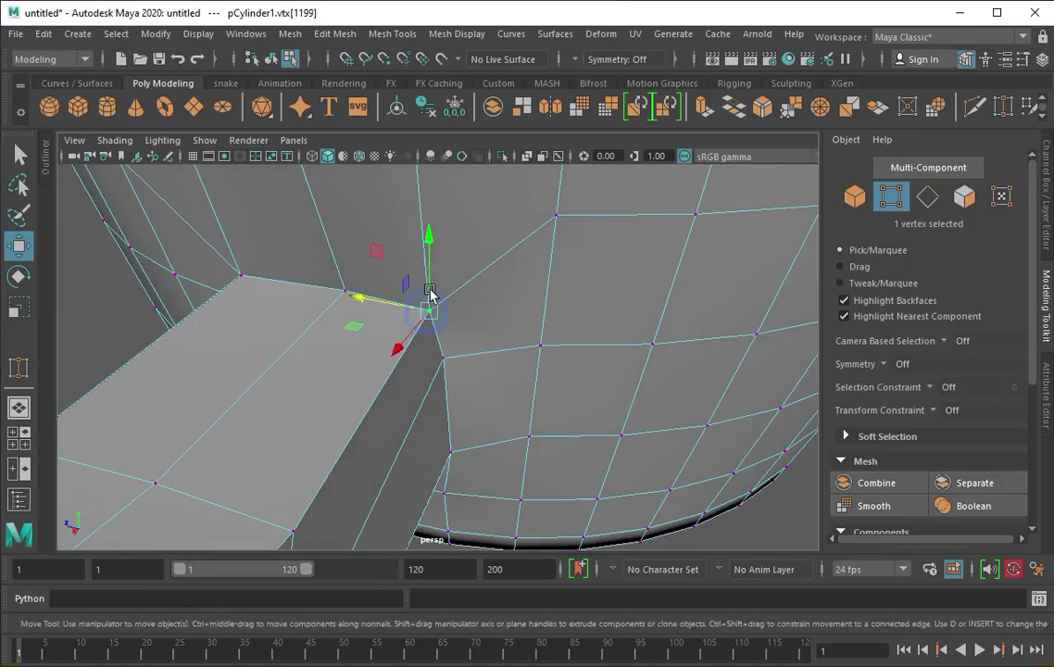
{"action": "left_click_drag", "start_coordinate": [383, 294], "coordinate": [458, 313], "text": "alt"}
{"action": "right_click_drag", "start_coordinate": [550, 310], "coordinate": [631, 287]}
{"action": "mouse_move", "coordinate": [630, 287]}
{"action": "left_mouse_down", "text": "alt"}
{"action": "mouse_move", "coordinate": [501, 228]}
{"action": "mouse_move", "coordinate": [399, 278]}
{"action": "mouse_move", "coordinate": [395, 358]}
{"action": "left_mouse_up", "text": "alt"}
Step: Start inserting an edge loop on the mug's edges near the handle base
{"action": "key", "text": "3"}
{"action": "key", "text": "1"}
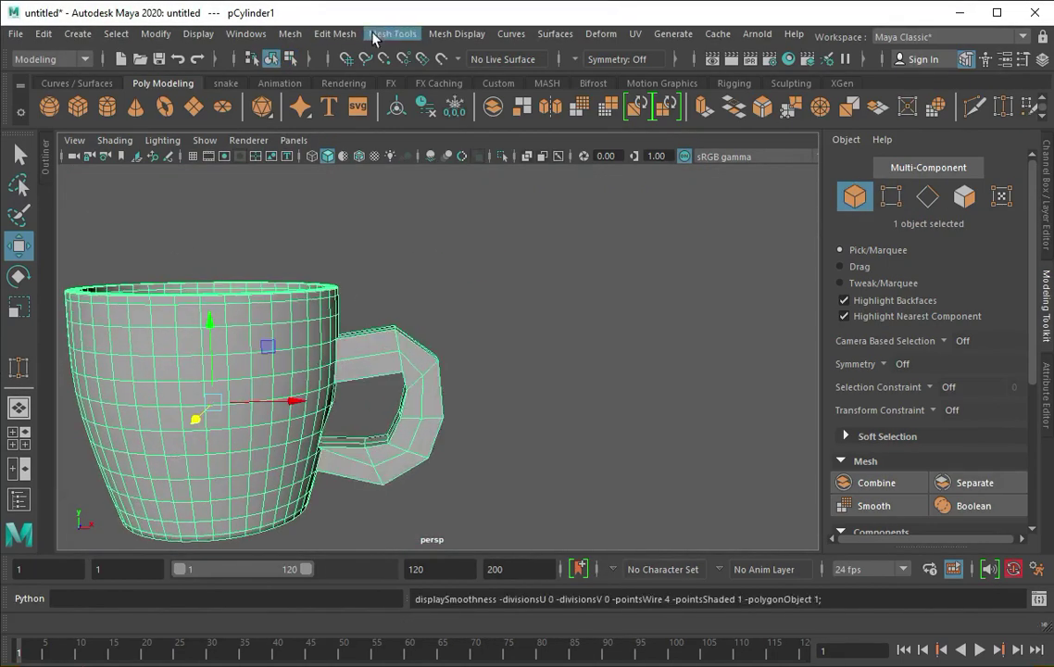
{"action": "left_click", "coordinate": [392, 33]}
{"action": "left_click", "coordinate": [402, 139]}
{"action": "key", "text": "f"}
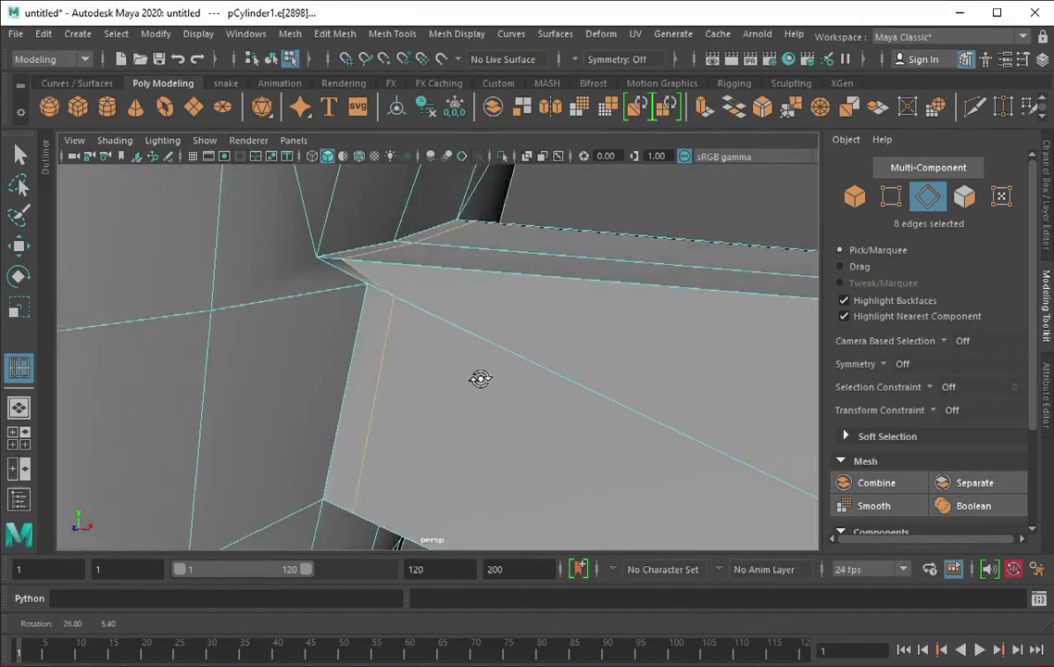
{"action": "key", "text": "q"}
Step: Inspect the handle base and undo back to the edge loop insertion
{"action": "right_click_drag", "start_coordinate": [489, 404], "coordinate": [559, 293]}
{"action": "key", "text": "4"}
{"action": "left_click_drag", "start_coordinate": [558, 293], "coordinate": [461, 318], "text": "alt"}
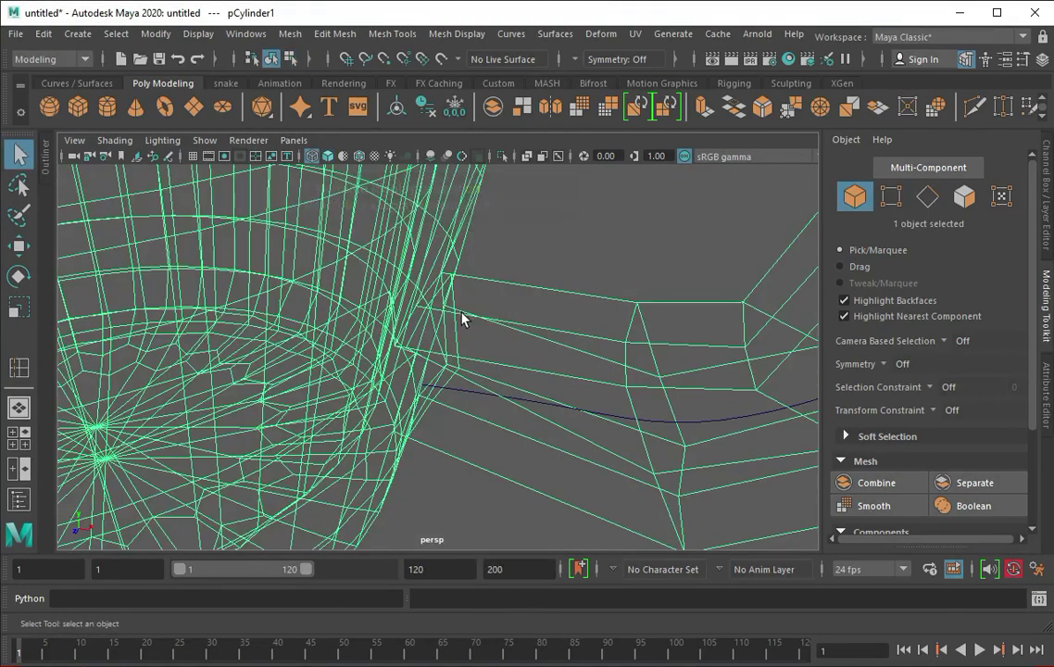
{"action": "key", "text": "5"}
{"action": "right_click_drag", "start_coordinate": [461, 318], "coordinate": [536, 313], "text": "alt"}
{"action": "left_click_drag", "start_coordinate": [536, 313], "coordinate": [443, 326], "text": "alt"}
{"action": "key", "text": "ctrl+z"}
{"action": "key", "text": "ctrl+z"}
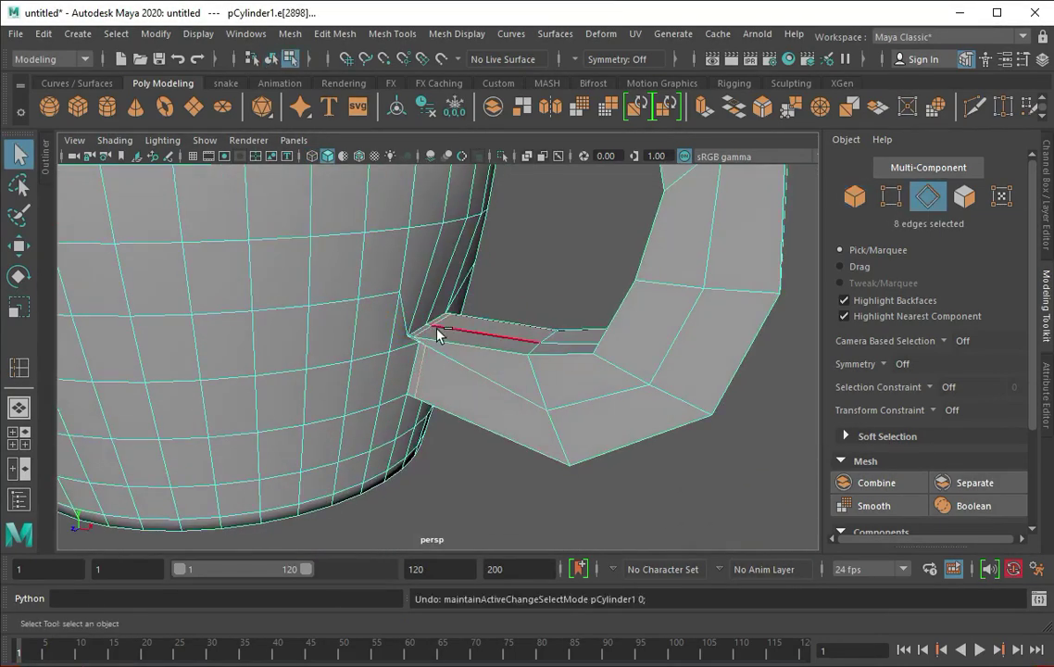
{"action": "key", "text": "ctrl+z"}
{"action": "key", "text": "ctrl+z"}
Step: Preview the mug smoothed and frame the whole mug
{"action": "key", "text": "3"}
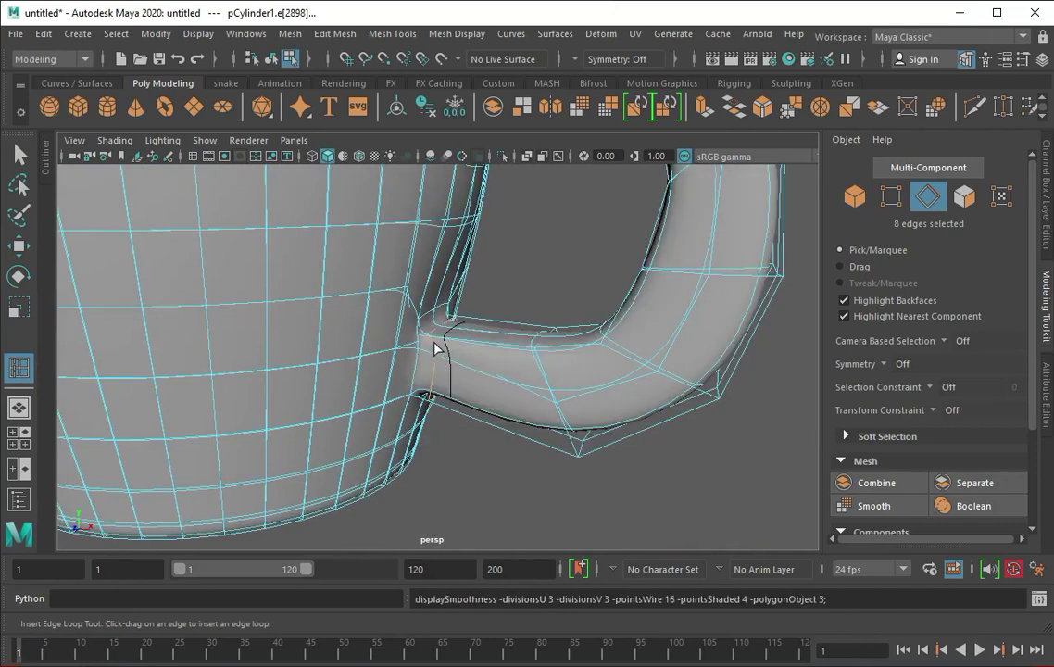
{"action": "right_click_drag", "start_coordinate": [435, 345], "coordinate": [516, 287]}
{"action": "key", "text": "f"}
{"action": "left_click_drag", "start_coordinate": [396, 301], "coordinate": [380, 345], "text": "alt"}
{"action": "left_click", "coordinate": [408, 338]}
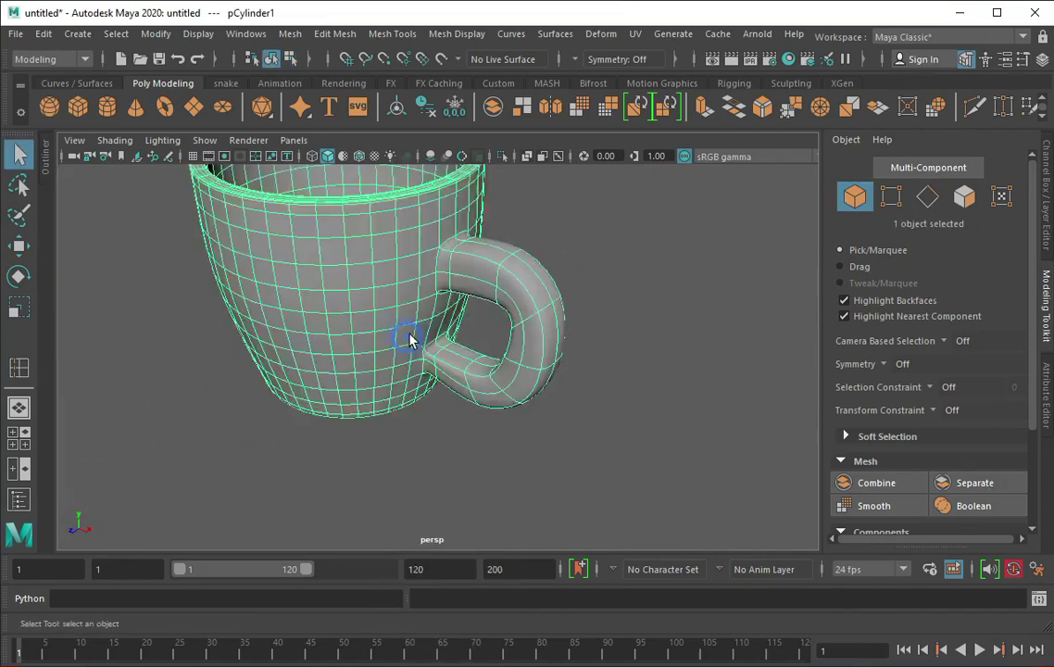
{"action": "scroll", "coordinate": [412, 336], "scroll_direction": "down", "scroll_amount": 5}
Step: Check the smoothed mug in wireframe and clear the selection
{"action": "left_click", "coordinate": [43, 33]}
{"action": "left_click", "coordinate": [372, 295]}
{"action": "left_click_drag", "start_coordinate": [371, 295], "coordinate": [332, 329], "text": "alt"}
{"action": "scroll", "coordinate": [335, 352], "scroll_direction": "up", "scroll_amount": 5}
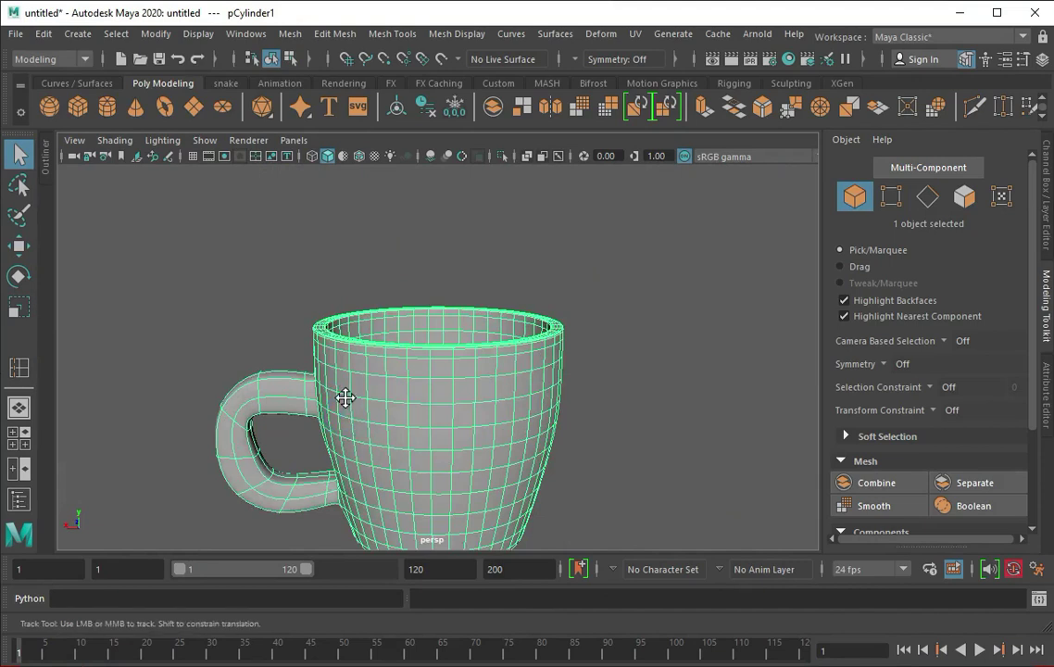
{"action": "key", "text": "4"}
{"action": "left_click", "coordinate": [247, 403]}
{"action": "key", "text": "5"}
{"action": "scroll", "coordinate": [463, 407], "scroll_direction": "down", "scroll_amount": 4}
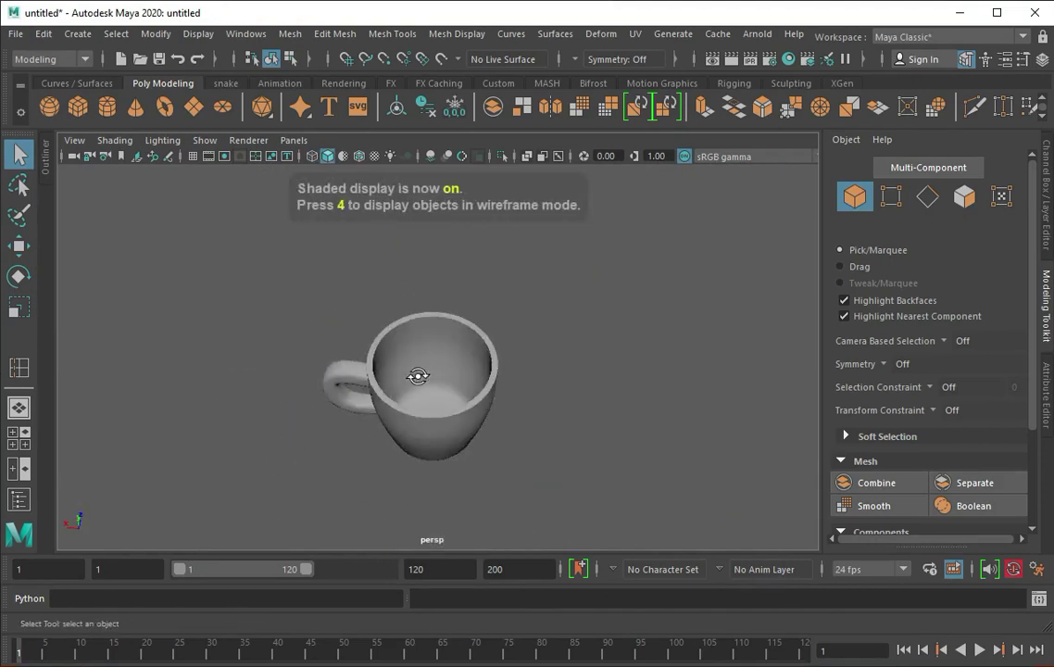
Step: Create a new polygon cylinder for the saucer, ready to scale
{"action": "left_click", "coordinate": [108, 106]}
{"action": "key", "text": "r"}
{"action": "left_click_drag", "start_coordinate": [456, 427], "coordinate": [496, 335], "text": "alt"}
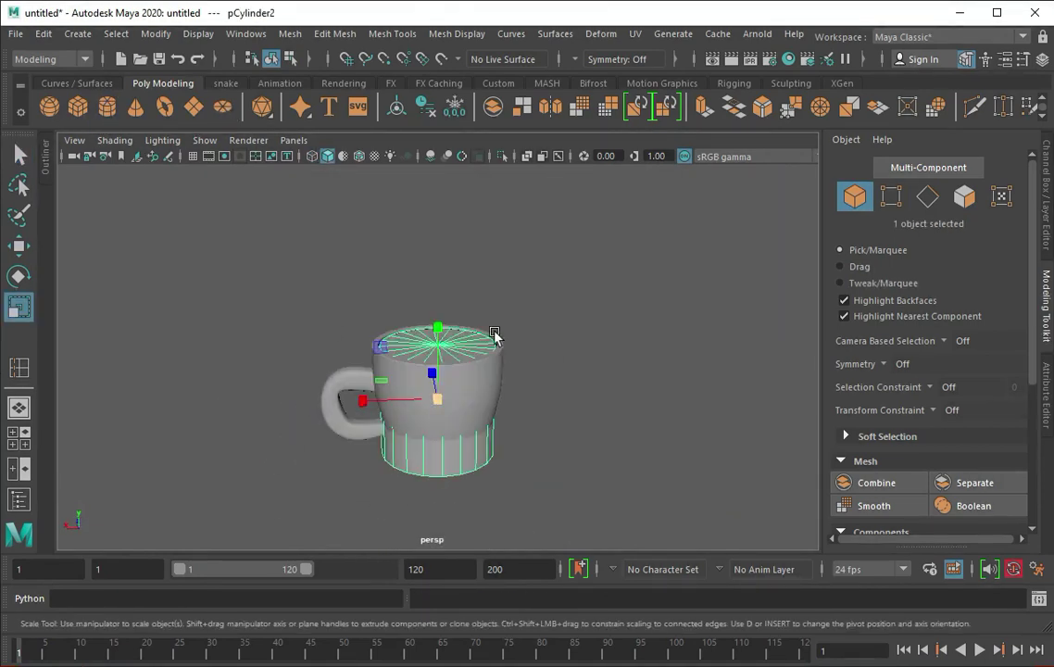
Step: Scale the cylinder into a wide flat saucer, isolate it and select its top faces
{"action": "left_click_drag", "start_coordinate": [561, 421], "coordinate": [457, 370]}
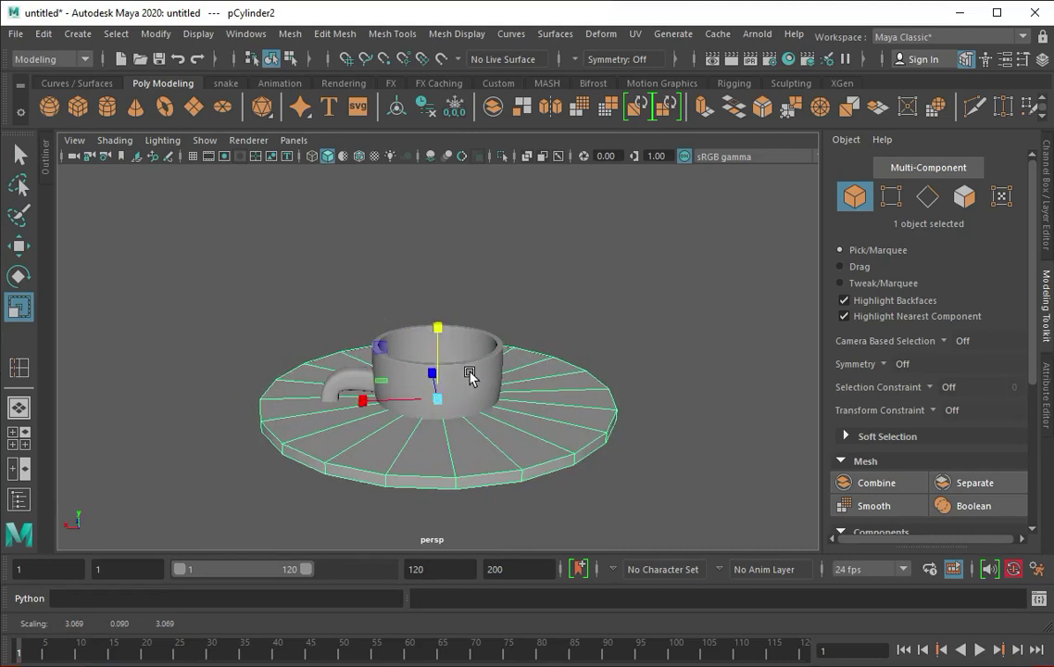
{"action": "left_click_drag", "start_coordinate": [440, 290], "coordinate": [439, 377], "text": "alt"}
{"action": "key", "text": "ctrl+1"}
{"action": "mouse_move", "coordinate": [440, 336]}
{"action": "left_mouse_down", "text": "alt"}
{"action": "mouse_move", "coordinate": [439, 352]}
{"action": "mouse_move", "coordinate": [330, 360]}
{"action": "left_mouse_up", "text": "alt"}
{"action": "right_click_drag", "start_coordinate": [330, 360], "coordinate": [372, 405]}
{"action": "double_click", "coordinate": [372, 406]}
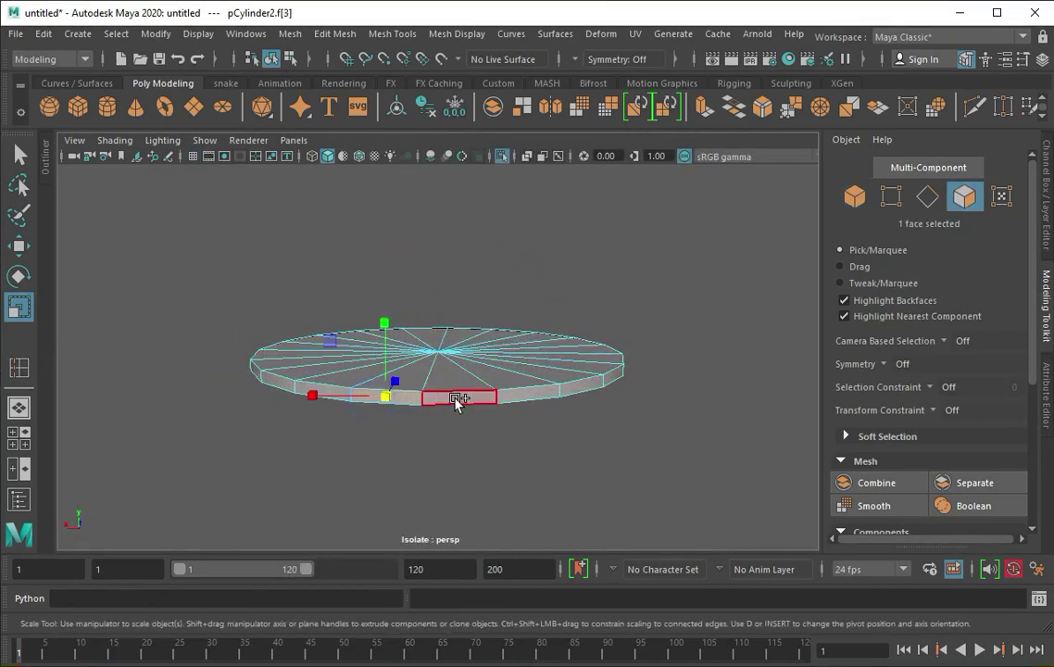
{"action": "mouse_move", "coordinate": [458, 395]}
{"action": "left_mouse_down", "text": "alt"}
{"action": "mouse_move", "coordinate": [441, 360]}
{"action": "mouse_move", "coordinate": [589, 407]}
{"action": "mouse_move", "coordinate": [454, 287]}
{"action": "mouse_move", "coordinate": [435, 246]}
{"action": "mouse_move", "coordinate": [435, 290]}
{"action": "left_mouse_up", "text": "alt"}
Step: Extrude the top faces, scaling and sinking the inner faces to form a dish
{"action": "left_click", "coordinate": [701, 107]}
{"action": "key", "text": "r"}
{"action": "key", "text": "w"}
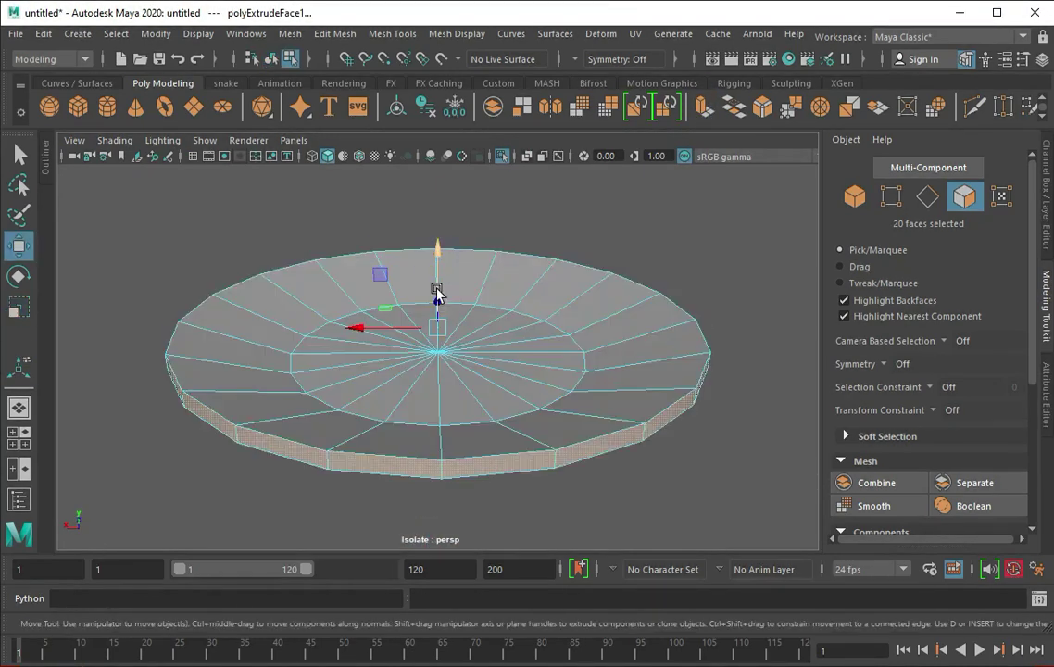
{"action": "key", "text": "ctrl+e"}
{"action": "key", "text": "F9"}
{"action": "key", "text": "q"}
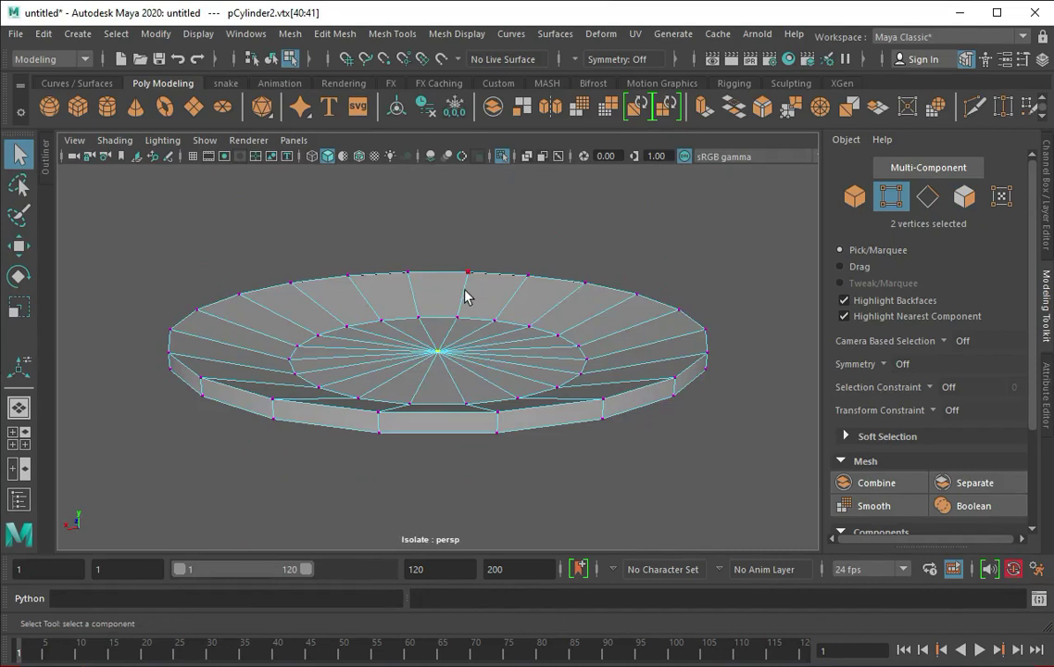
Step: Insert extra edge loops on the saucer and preview it smoothed
{"action": "key", "text": "F8"}
{"action": "left_click", "coordinate": [379, 33]}
{"action": "left_click", "coordinate": [398, 124]}
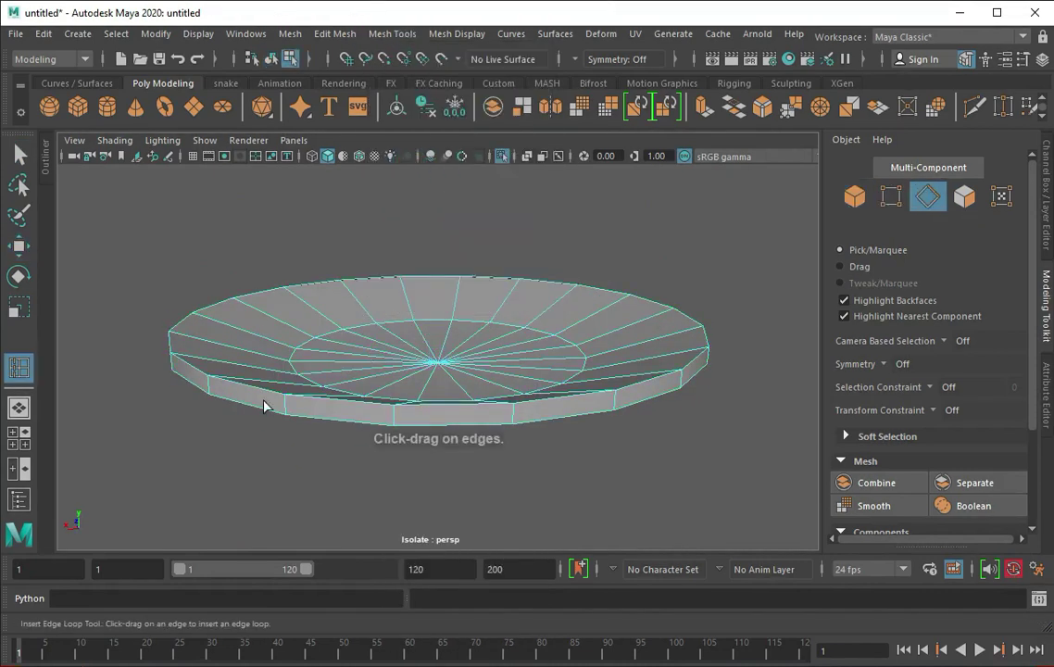
{"action": "mouse_move", "coordinate": [279, 416]}
{"action": "left_mouse_down", "text": "alt"}
{"action": "mouse_move", "coordinate": [400, 303]}
{"action": "mouse_move", "coordinate": [379, 287]}
{"action": "left_mouse_up", "text": "alt"}
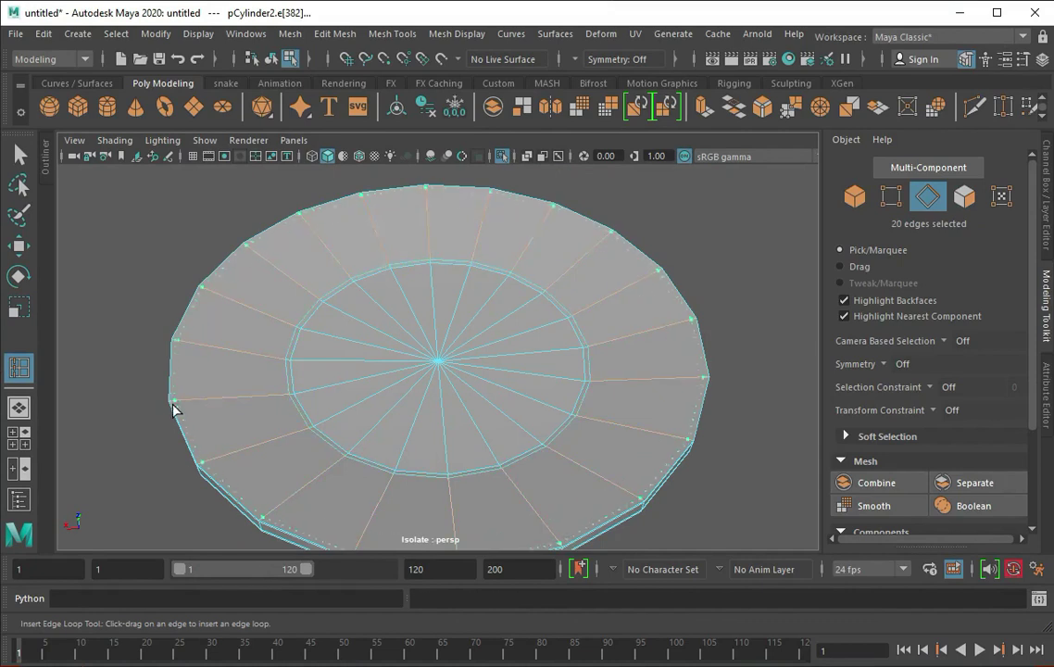
{"action": "left_click_drag", "start_coordinate": [174, 408], "coordinate": [245, 305], "text": "alt"}
{"action": "left_click_drag", "start_coordinate": [249, 213], "coordinate": [327, 346], "text": "alt"}
{"action": "key", "text": "3"}
Step: Bring the cup back alongside the saucer and select it
{"action": "right_click_drag", "start_coordinate": [318, 310], "coordinate": [396, 292]}
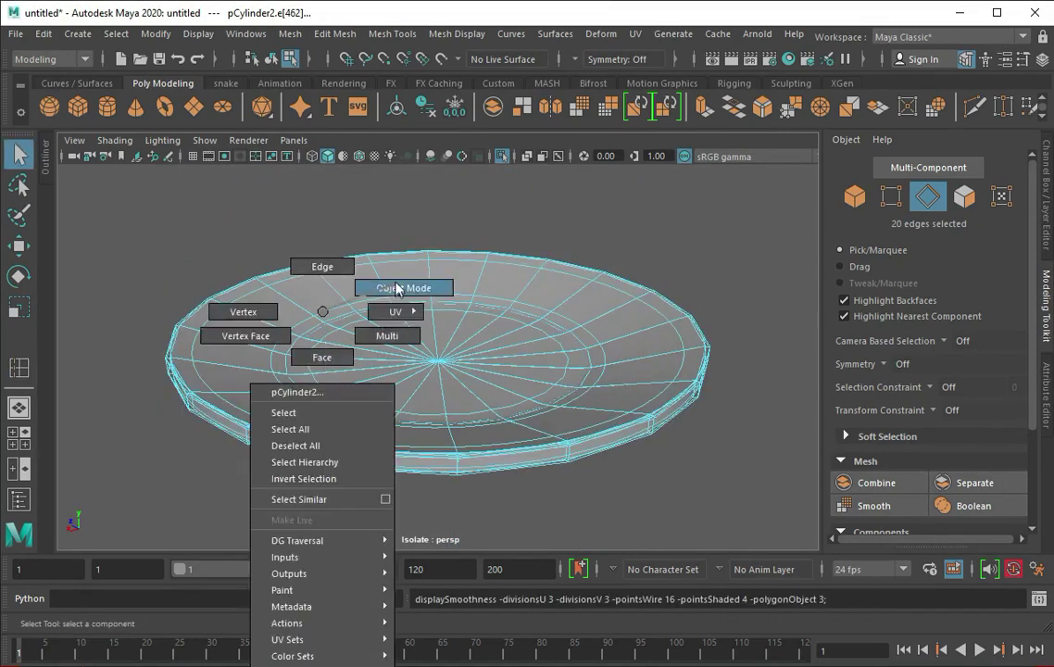
{"action": "right_click_drag", "start_coordinate": [548, 242], "coordinate": [456, 323], "text": "alt"}
{"action": "key", "text": "ctrl+1"}
{"action": "left_click", "coordinate": [413, 331]}
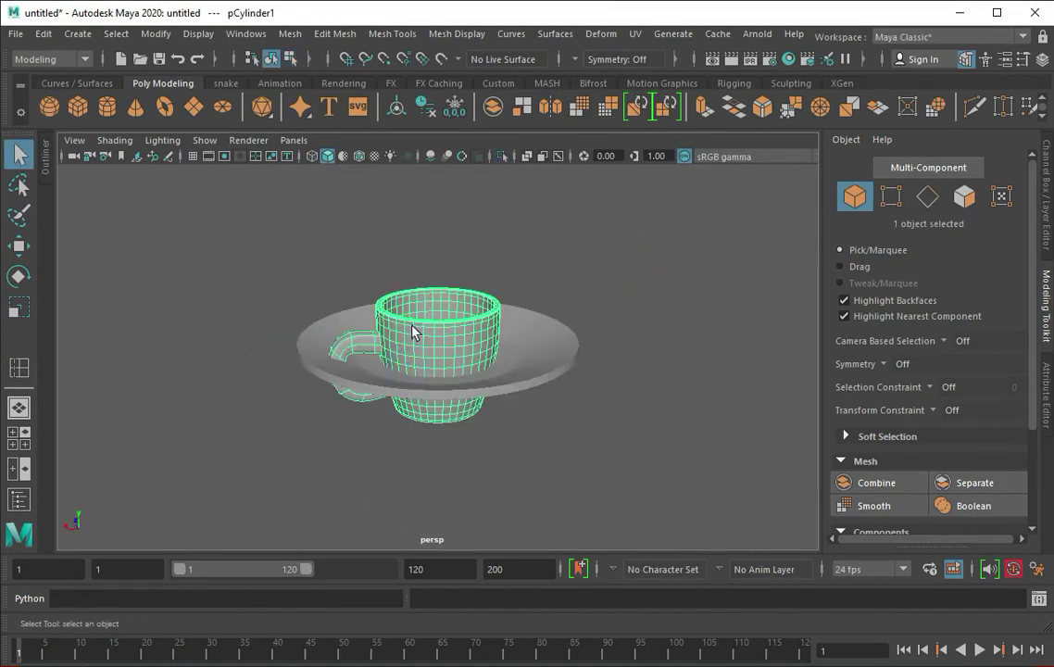
Step: Scale and reposition the cup, inspecting it and its channel values from a low close angle
{"action": "key", "text": "r"}
{"action": "scroll", "coordinate": [482, 359], "scroll_direction": "up", "scroll_amount": 2}
{"action": "key", "text": "w"}
{"action": "mouse_move", "coordinate": [482, 359]}
{"action": "left_mouse_down", "text": "alt"}
{"action": "mouse_move", "coordinate": [514, 341]}
{"action": "mouse_move", "coordinate": [550, 405]}
{"action": "left_mouse_up", "text": "alt"}
{"action": "right_click_drag", "start_coordinate": [550, 405], "coordinate": [497, 286], "text": "alt"}
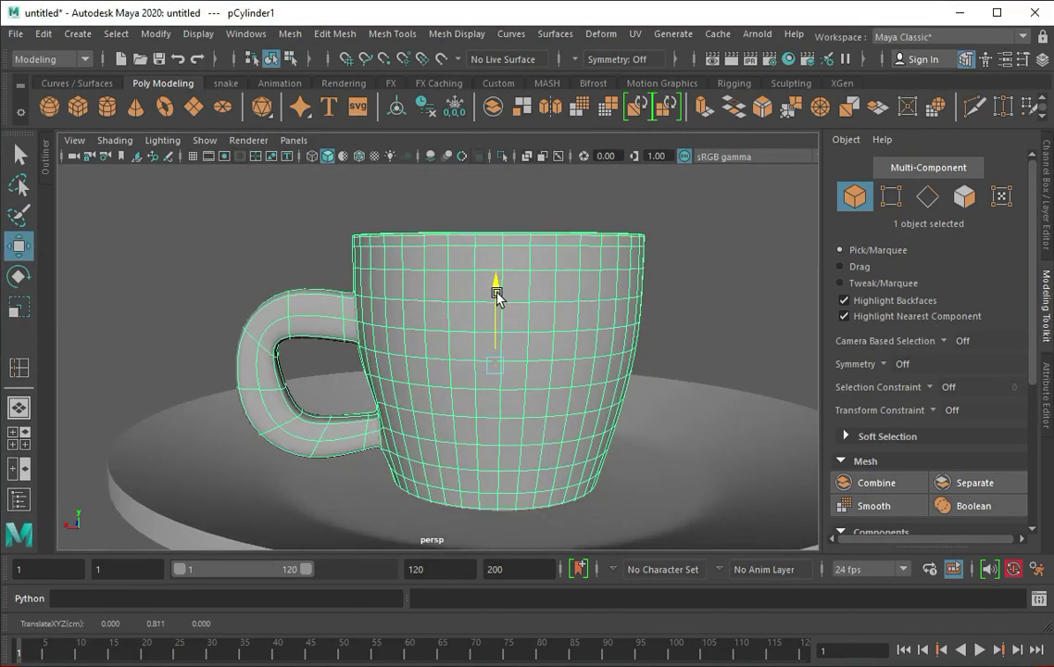
{"action": "left_click_drag", "start_coordinate": [496, 282], "coordinate": [361, 335], "text": "alt"}
{"action": "scroll", "coordinate": [361, 336], "scroll_direction": "down", "scroll_amount": 3}
{"action": "left_click", "coordinate": [1045, 195]}
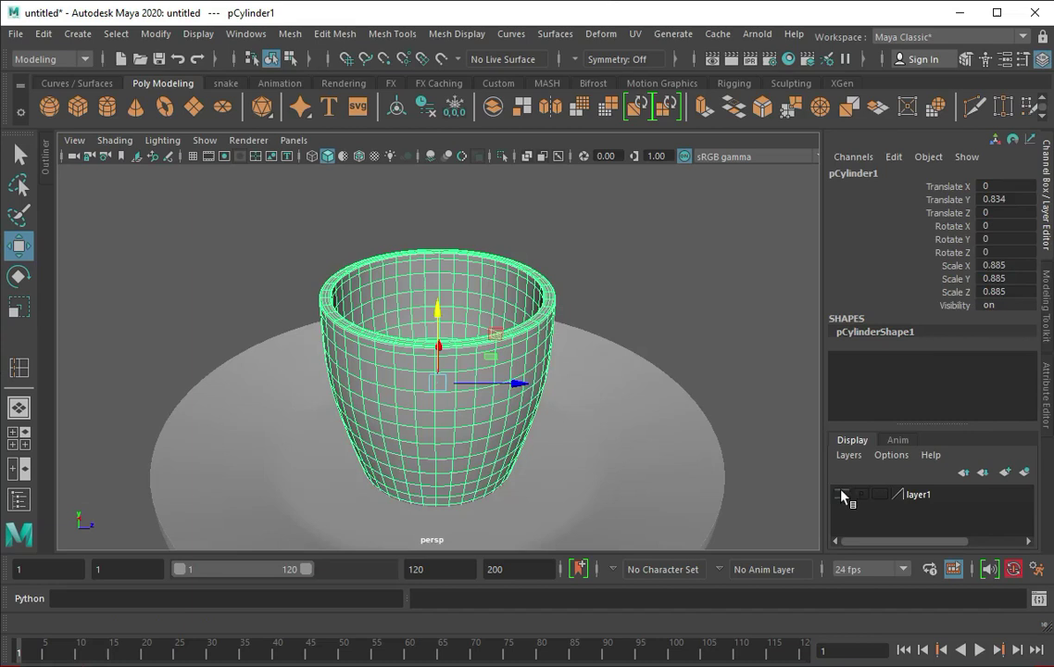
{"action": "left_click", "coordinate": [271, 340]}
{"action": "left_click_drag", "start_coordinate": [301, 383], "coordinate": [482, 440], "text": "alt"}
Step: Move the teapot up beside the cup, enlarge it uniformly, and delete its construction history
{"action": "left_click", "coordinate": [485, 370]}
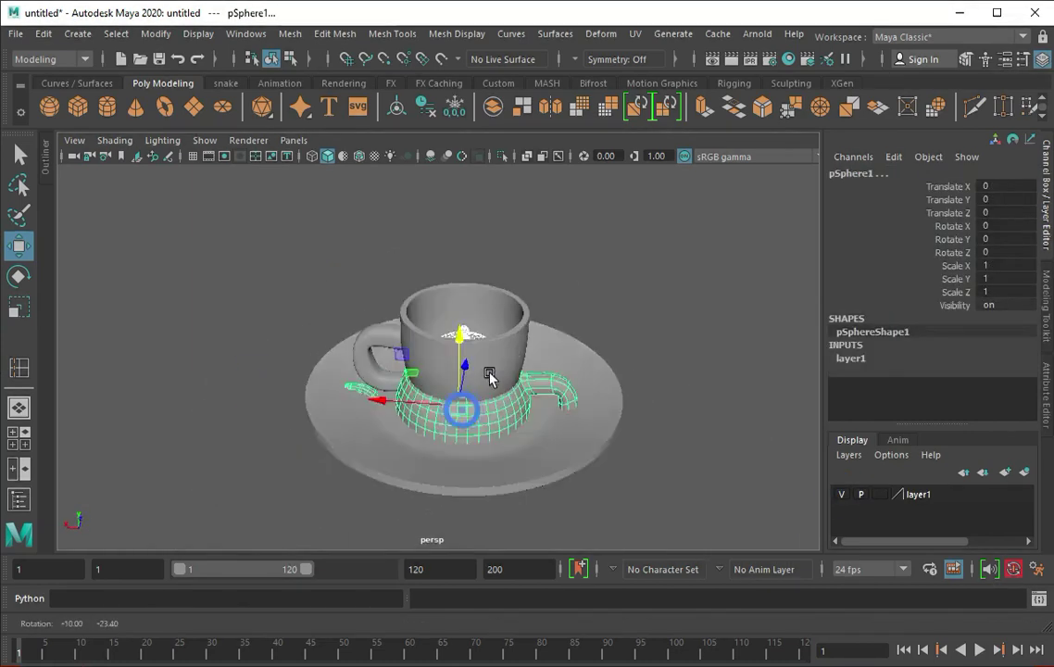
{"action": "key", "text": "space"}
{"action": "key", "text": "space"}
{"action": "middle_click_drag", "start_coordinate": [290, 370], "coordinate": [495, 296]}
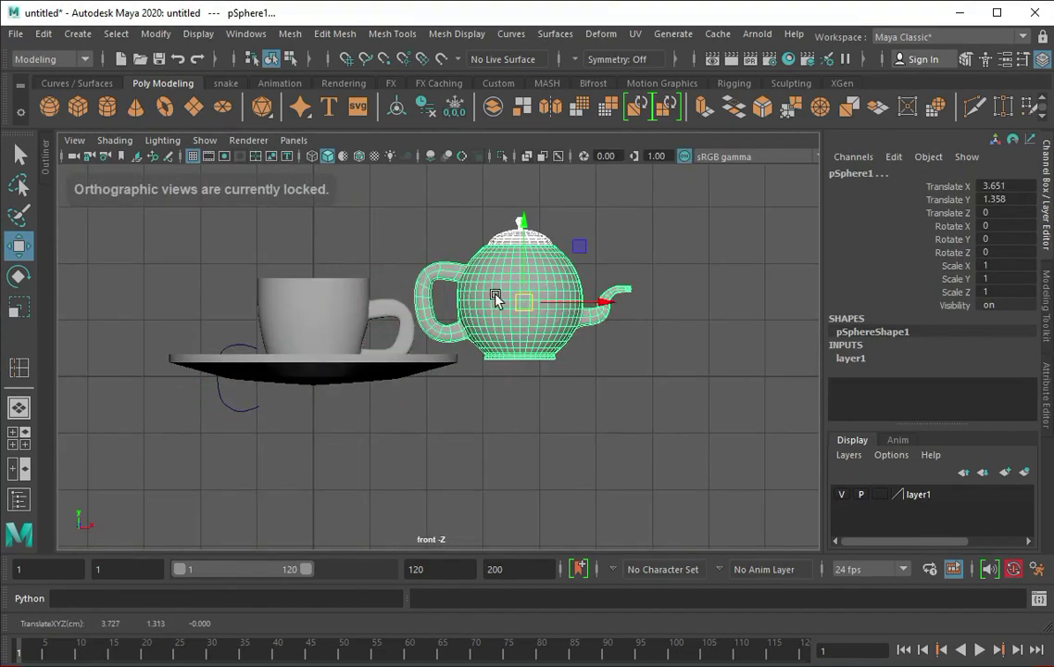
{"action": "key", "text": "r"}
{"action": "middle_click_drag", "start_coordinate": [424, 352], "coordinate": [639, 358]}
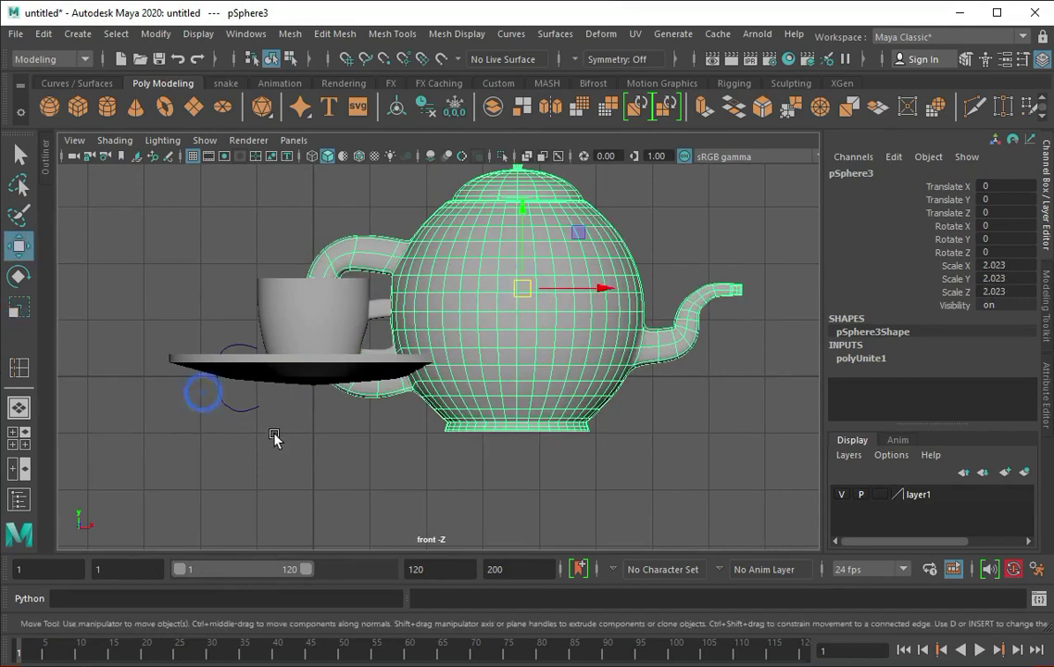
{"action": "left_click", "coordinate": [44, 34]}
{"action": "left_click", "coordinate": [294, 225]}
{"action": "left_click", "coordinate": [248, 404]}
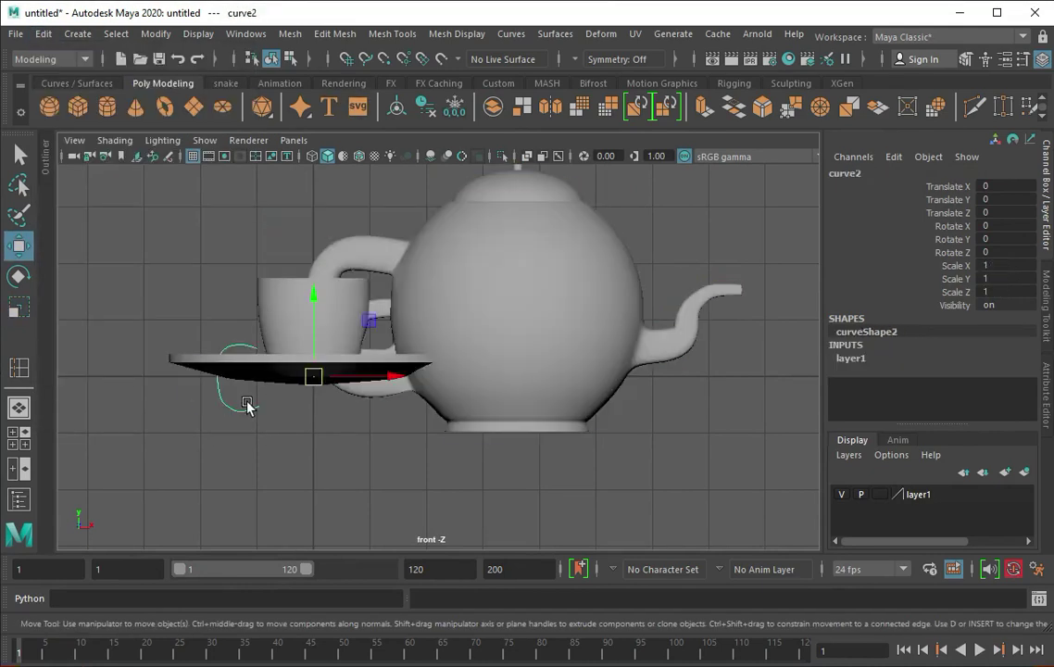
Step: Move the teapot left of the cup and scale the ground plane up to 22.835
{"action": "left_click", "coordinate": [536, 348]}
{"action": "scroll", "coordinate": [510, 318], "scroll_direction": "down", "scroll_amount": 3}
{"action": "middle_click_drag", "start_coordinate": [510, 317], "coordinate": [252, 259]}
{"action": "left_click", "coordinate": [270, 353]}
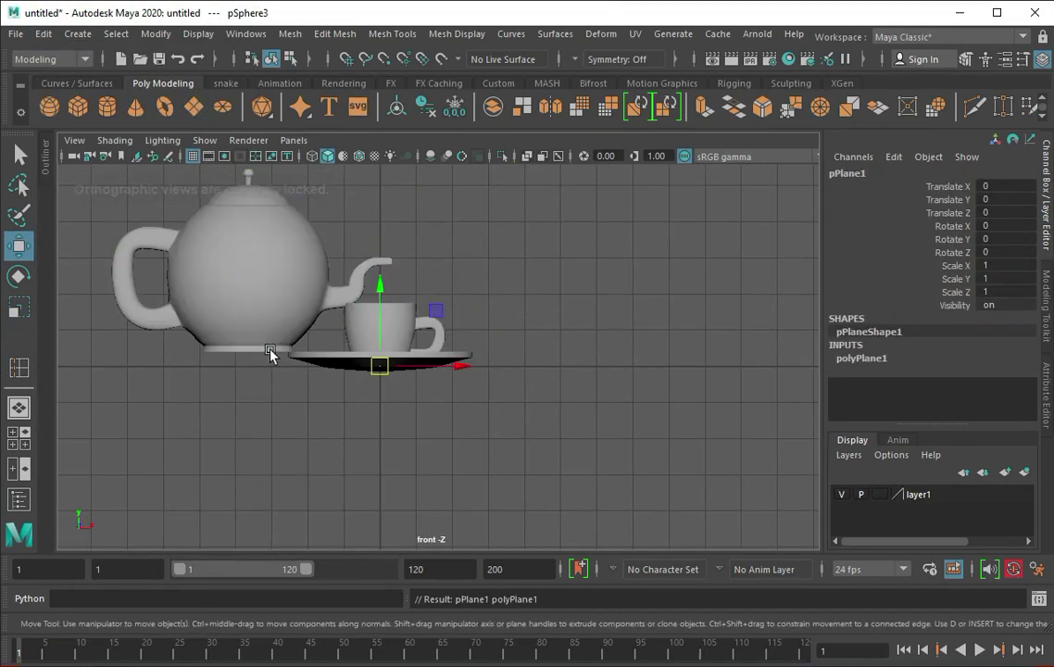
{"action": "middle_click_drag", "start_coordinate": [794, 384], "coordinate": [814, 384]}
Step: In wireframe side view, move the teapot right of the cup and raise the cup onto its saucer
{"action": "key", "text": "space"}
{"action": "key", "text": "space"}
{"action": "left_click_drag", "start_coordinate": [430, 278], "coordinate": [482, 266], "text": "alt"}
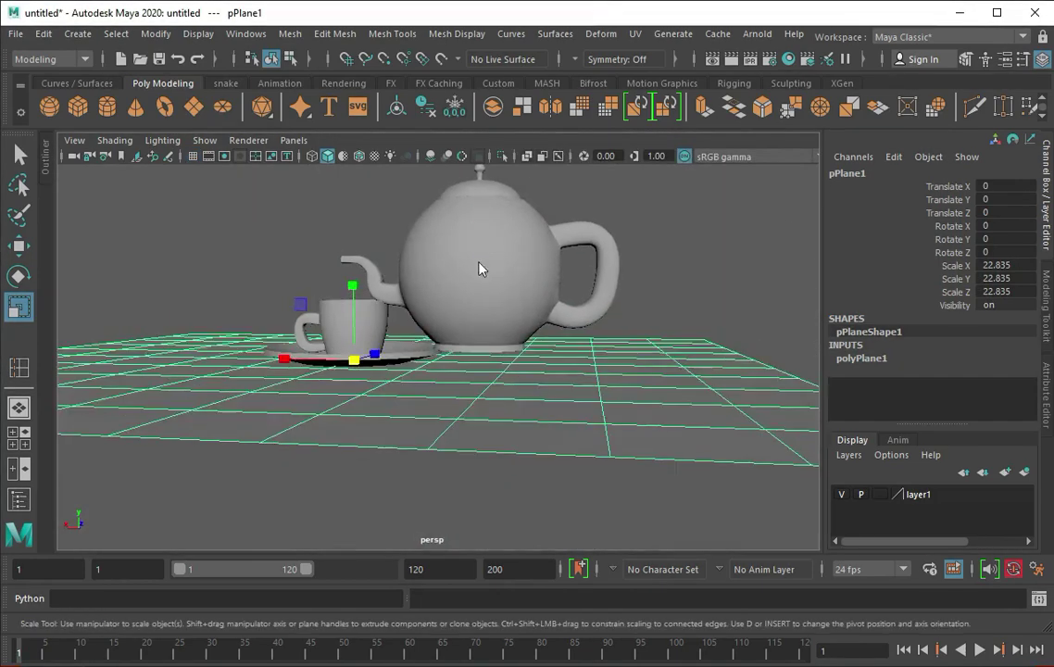
{"action": "key", "text": "space"}
{"action": "key", "text": "space"}
{"action": "key", "text": "4"}
{"action": "left_click", "coordinate": [405, 252]}
{"action": "key", "text": "w"}
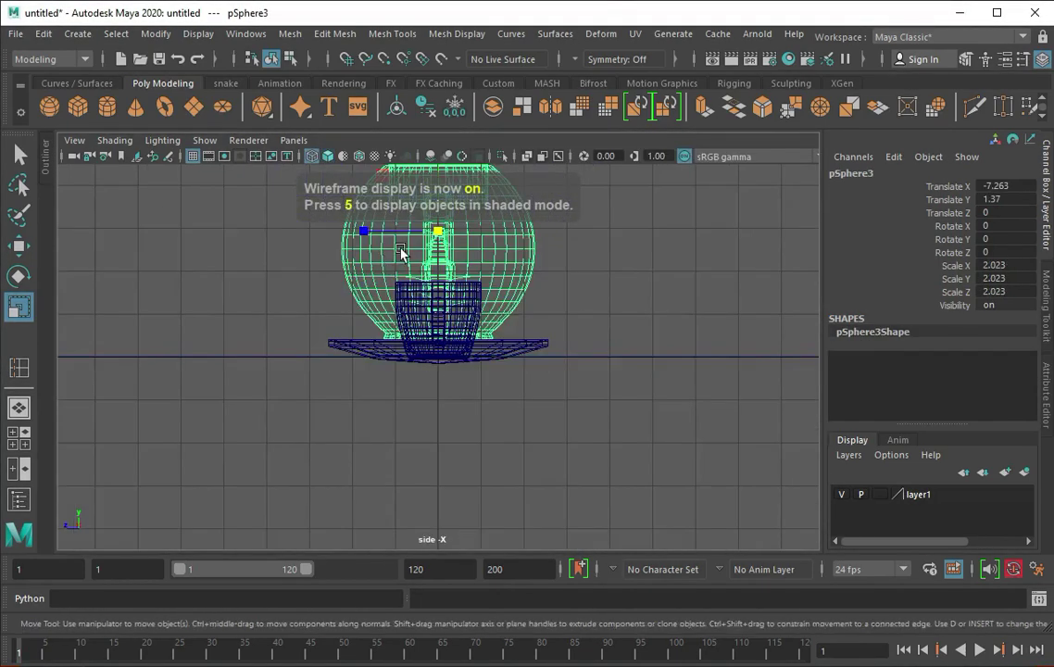
{"action": "left_click_drag", "start_coordinate": [405, 252], "coordinate": [611, 252]}
{"action": "left_click", "coordinate": [438, 306]}
{"action": "left_click_drag", "start_coordinate": [436, 263], "coordinate": [435, 252]}
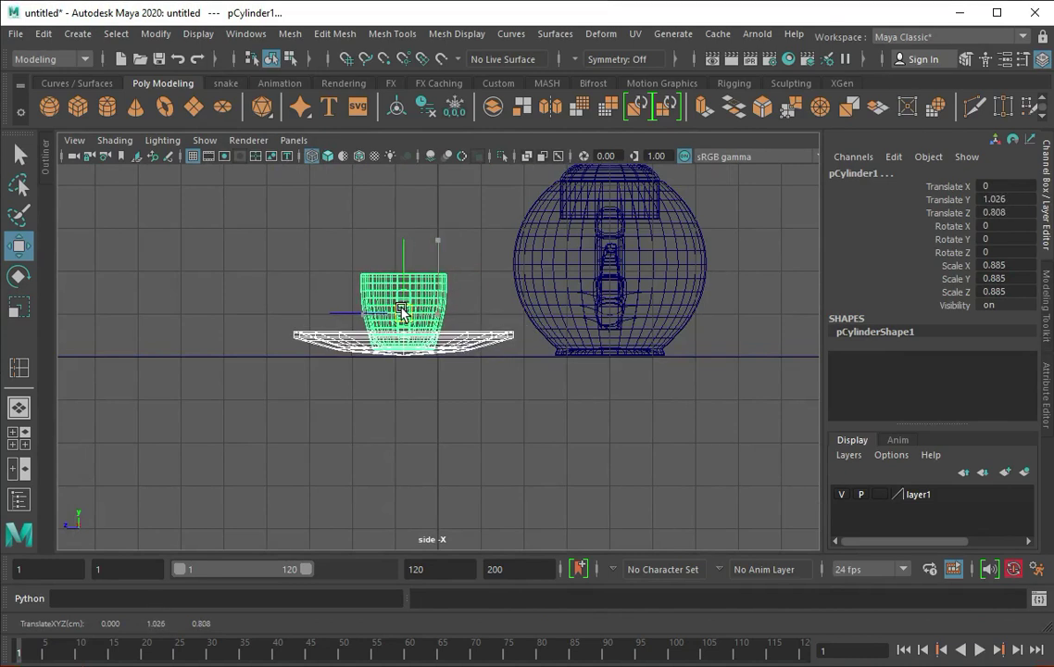
{"action": "key", "text": "space"}
{"action": "key", "text": "space"}
{"action": "key", "text": "5"}
{"action": "mouse_move", "coordinate": [341, 287]}
{"action": "left_mouse_down", "text": "alt"}
{"action": "mouse_move", "coordinate": [532, 313]}
{"action": "mouse_move", "coordinate": [348, 370]}
{"action": "left_mouse_up", "text": "alt"}
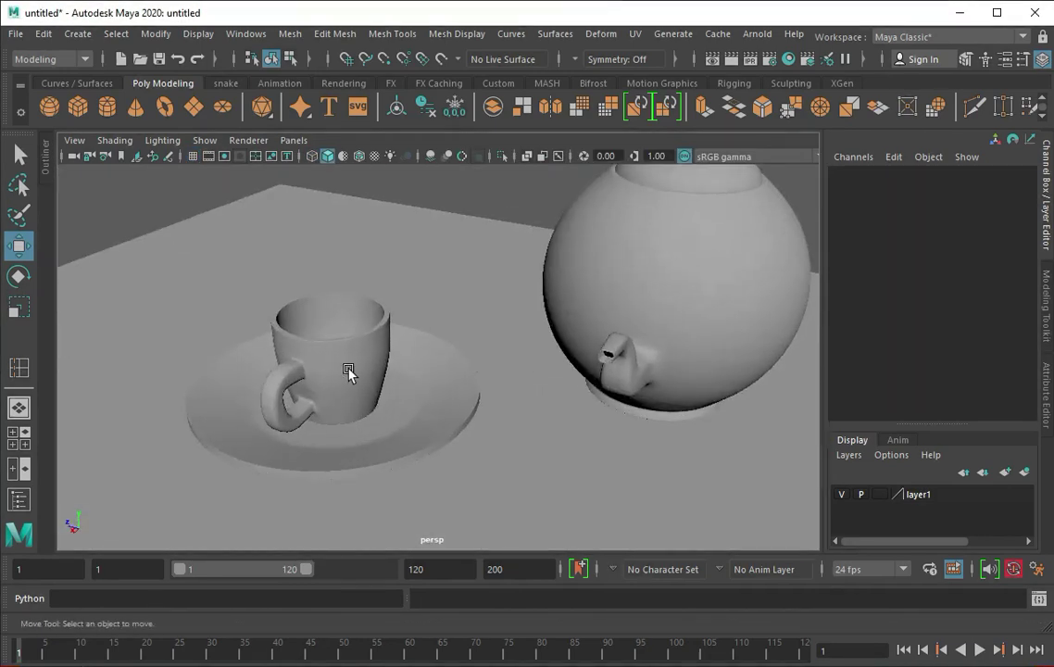
Step: Assign a new aiStandardSurface shader to the teapot and review its attributes
{"action": "left_click", "coordinate": [348, 370]}
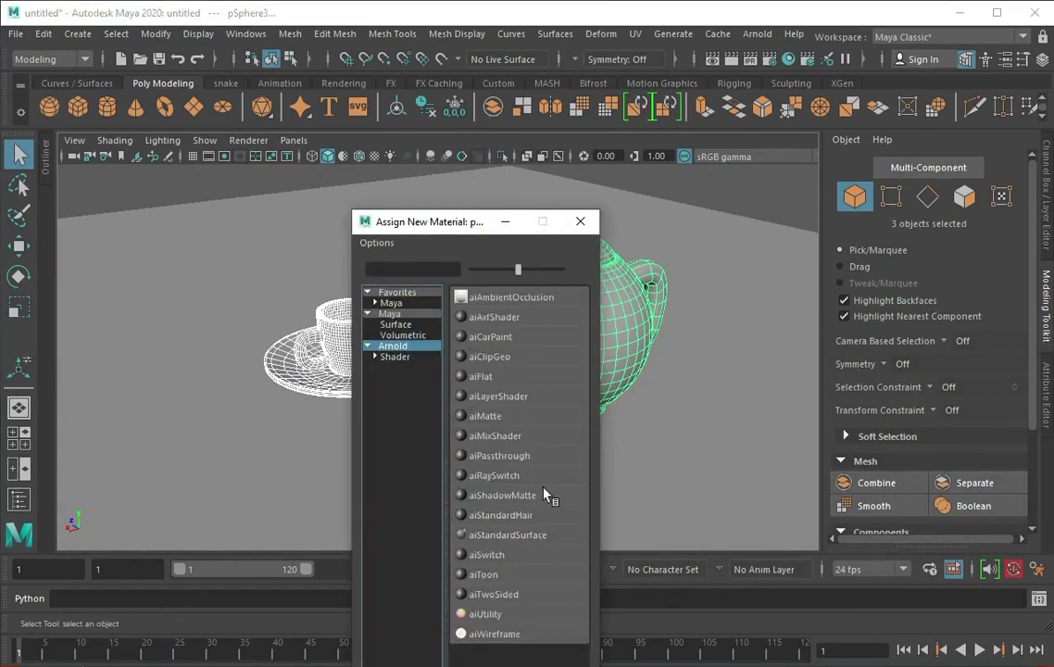
{"action": "left_click", "coordinate": [522, 447]}
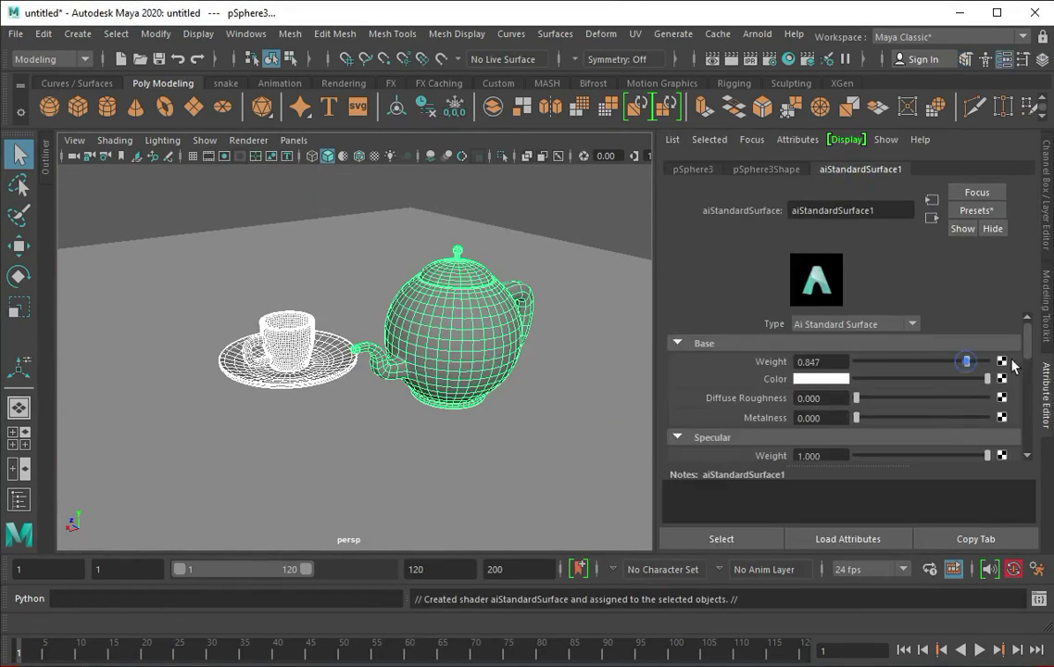
{"action": "scroll", "coordinate": [894, 417], "scroll_direction": "down", "scroll_amount": 2}
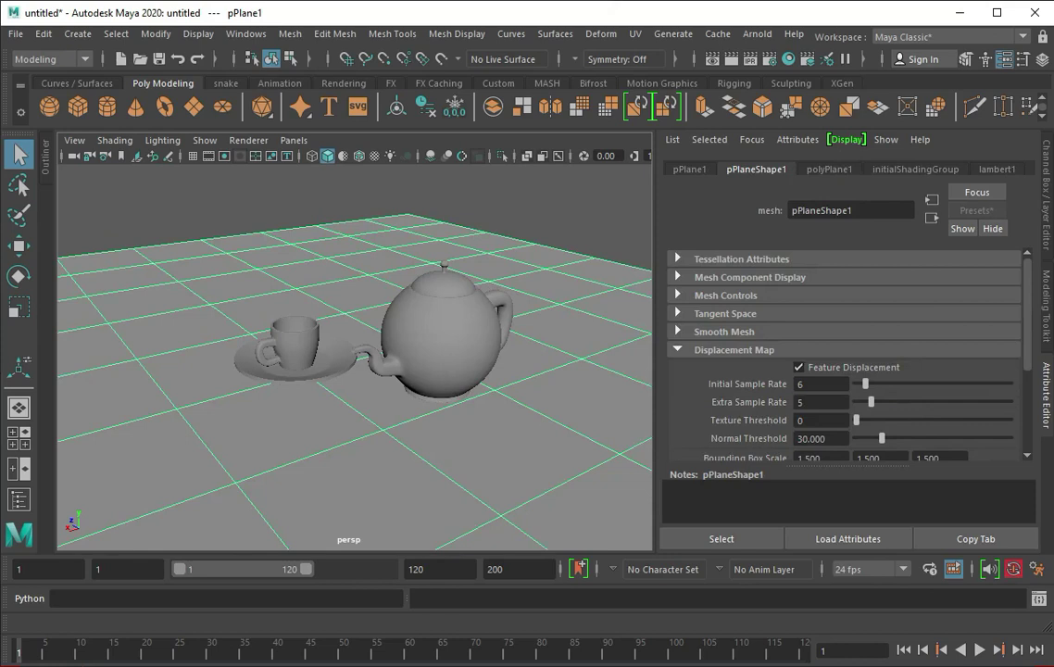
{"action": "left_click", "coordinate": [756, 33]}
Step: Add an Arnold area light and scale the ground plane much larger
{"action": "mouse_move", "coordinate": [618, 130]}
{"action": "left_click", "coordinate": [626, 116]}
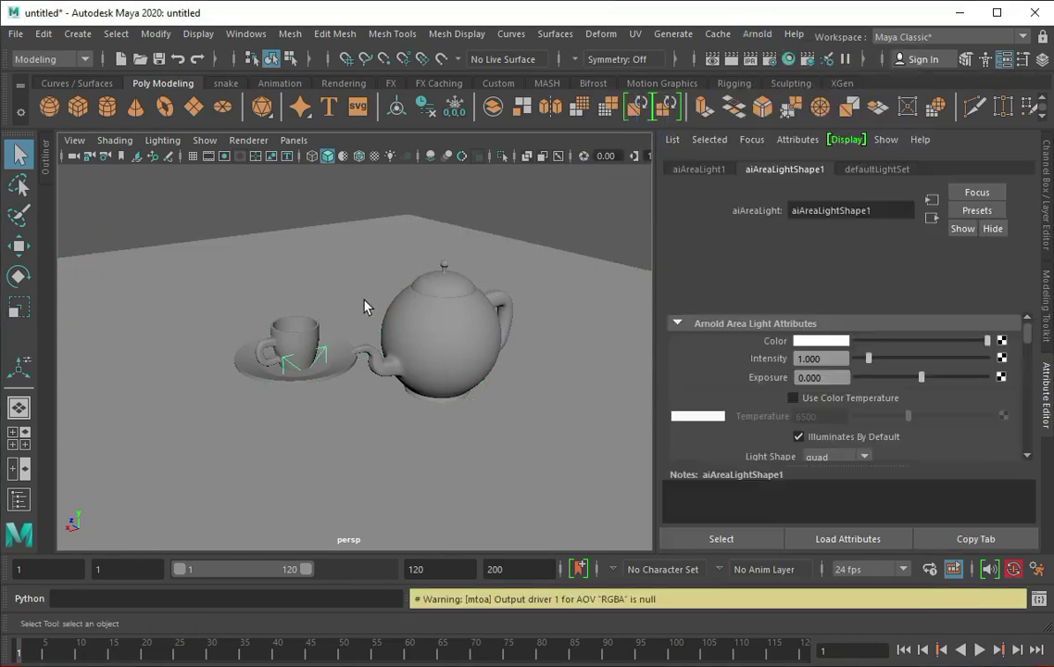
{"action": "scroll", "coordinate": [500, 329], "scroll_direction": "down", "scroll_amount": 3}
{"action": "left_click", "coordinate": [407, 287]}
{"action": "left_click", "coordinate": [830, 169]}
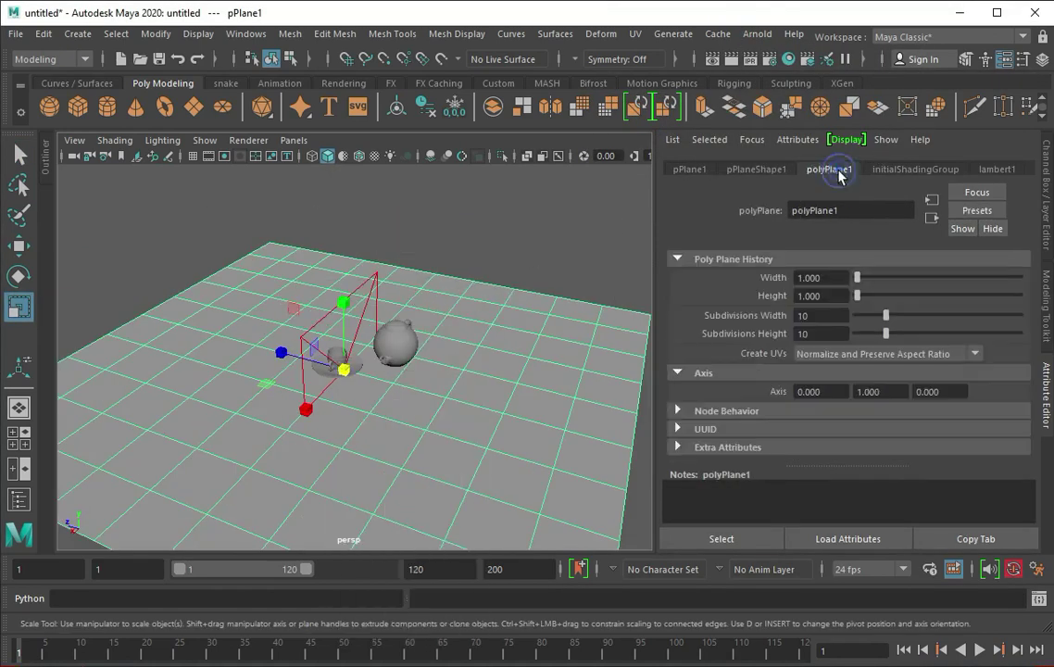
{"action": "left_click", "coordinate": [258, 272]}
{"action": "left_click", "coordinate": [369, 370]}
{"action": "left_click_drag", "start_coordinate": [344, 370], "coordinate": [447, 228]}
Step: Extrude the plane's edge into a wall and bevel the floor-wall corner into 3 segments
{"action": "key", "text": "ctrl+e"}
{"action": "left_click", "coordinate": [325, 270]}
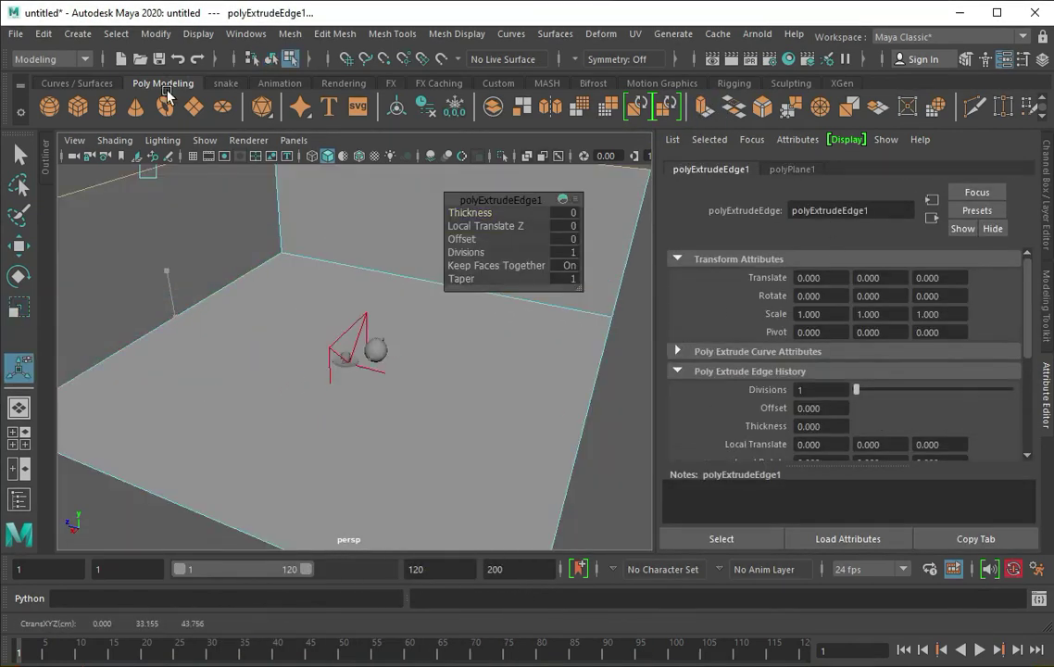
{"action": "key", "text": "ctrl+b"}
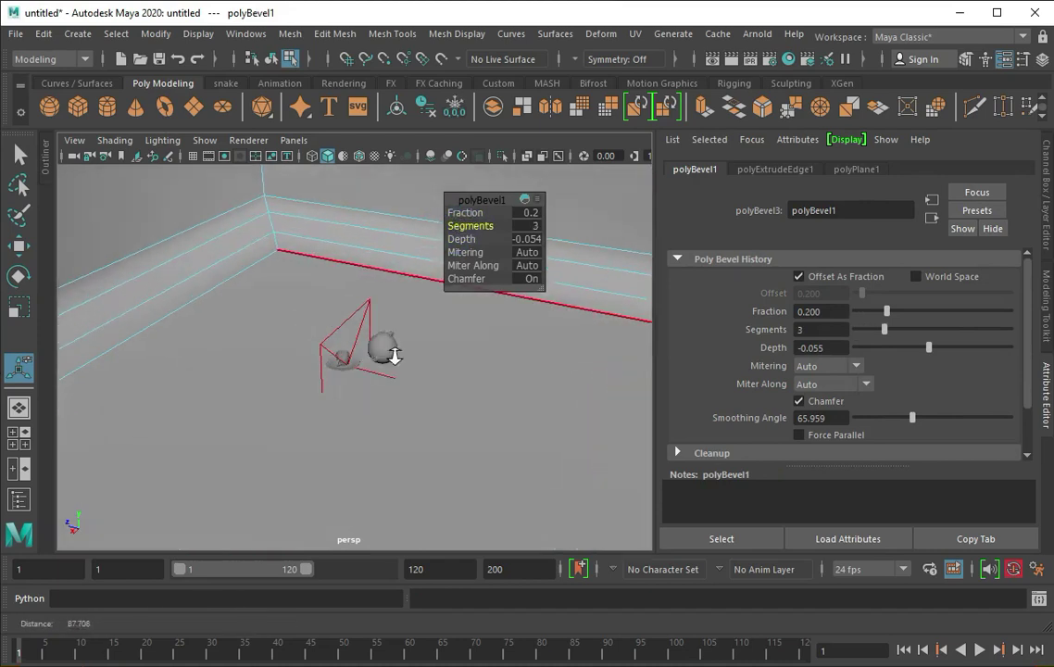
{"action": "left_click", "coordinate": [345, 305]}
{"action": "right_click_drag", "start_coordinate": [405, 292], "coordinate": [463, 264]}
{"action": "left_click", "coordinate": [343, 314]}
Step: Scale, rotate and reposition the area light and set its Exposure to 2
{"action": "key", "text": "r"}
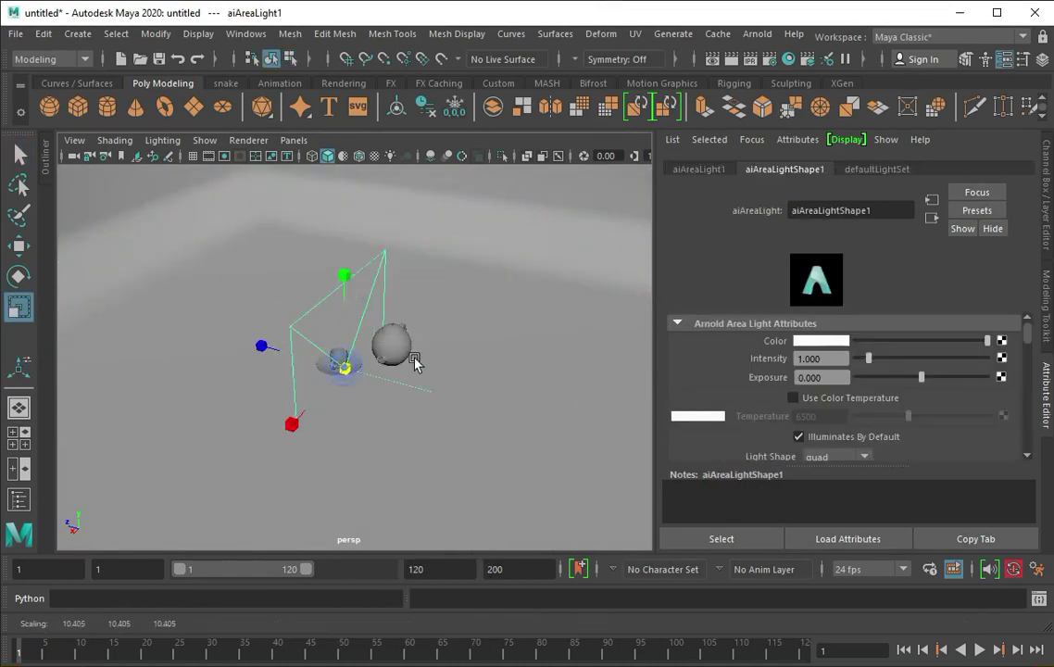
{"action": "right_click_drag", "start_coordinate": [418, 359], "coordinate": [308, 377], "text": "alt"}
{"action": "mouse_move", "coordinate": [330, 298]}
{"action": "left_mouse_down", "text": "alt"}
{"action": "mouse_move", "coordinate": [451, 313]}
{"action": "mouse_move", "coordinate": [362, 268]}
{"action": "left_mouse_up", "text": "alt"}
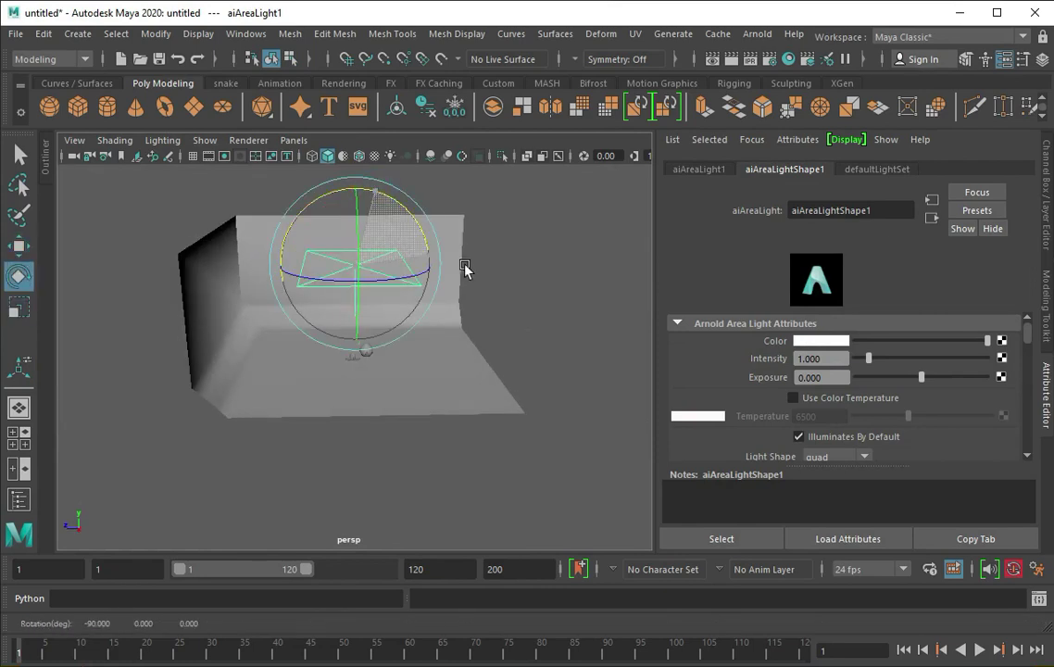
{"action": "type", "text": "2"}
{"action": "key", "text": "Return"}
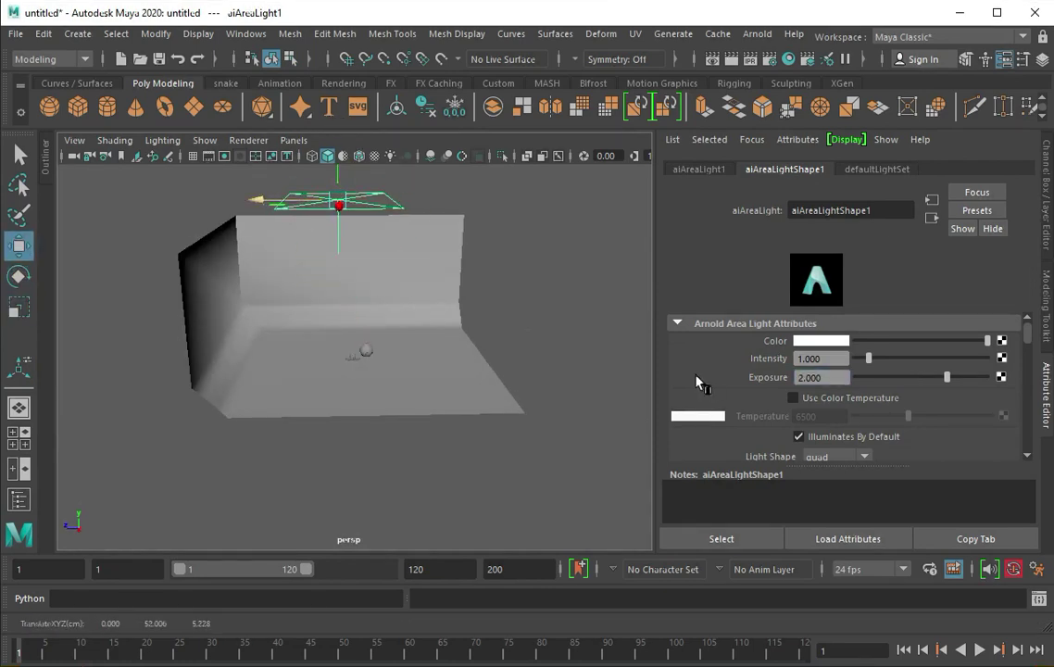
{"action": "mouse_move", "coordinate": [436, 225]}
{"action": "left_mouse_down", "text": "alt"}
{"action": "mouse_move", "coordinate": [409, 288]}
{"action": "mouse_move", "coordinate": [378, 278]}
{"action": "left_mouse_up", "text": "alt"}
{"action": "key", "text": "e"}
{"action": "key", "text": "w"}
{"action": "mouse_move", "coordinate": [383, 356]}
{"action": "left_mouse_down", "text": "alt"}
{"action": "mouse_move", "coordinate": [412, 298]}
{"action": "mouse_move", "coordinate": [481, 306]}
{"action": "left_mouse_up", "text": "alt"}
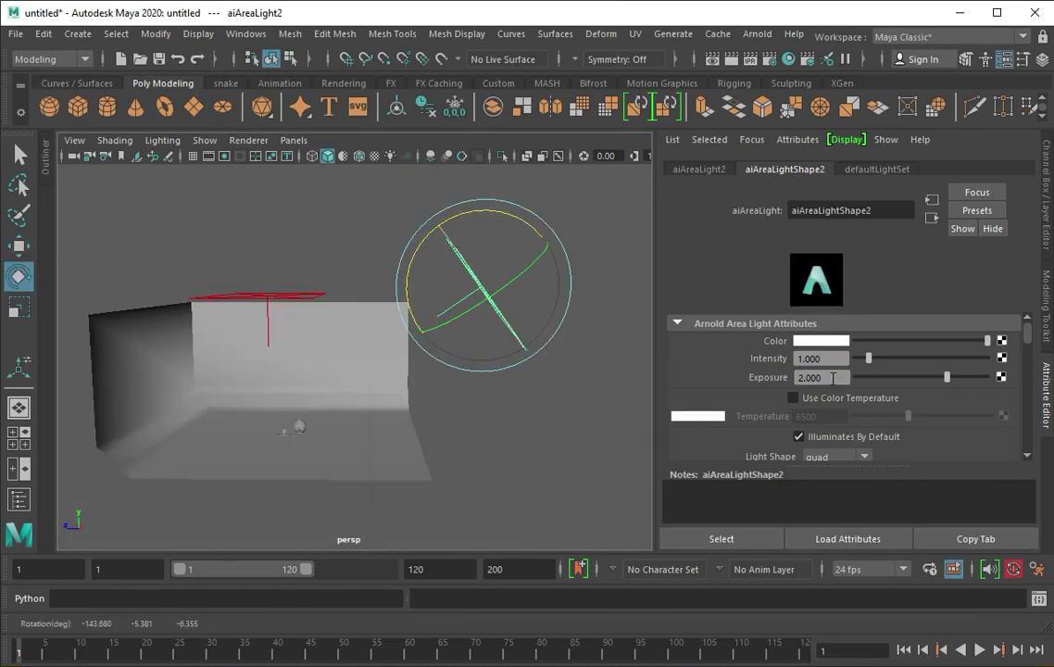
{"action": "scroll", "coordinate": [750, 371], "scroll_direction": "down", "scroll_amount": 3}
{"action": "scroll", "coordinate": [842, 418], "scroll_direction": "down", "scroll_amount": 2}
{"action": "mouse_move", "coordinate": [270, 471]}
{"action": "left_mouse_down", "text": "alt"}
{"action": "mouse_move", "coordinate": [380, 481]}
{"action": "mouse_move", "coordinate": [214, 410]}
{"action": "mouse_move", "coordinate": [287, 400]}
{"action": "mouse_move", "coordinate": [261, 445]}
{"action": "left_mouse_up", "text": "alt"}
Step: Combine the cup and saucer into a single object with Mesh > Combine
{"action": "left_click", "coordinate": [213, 410]}
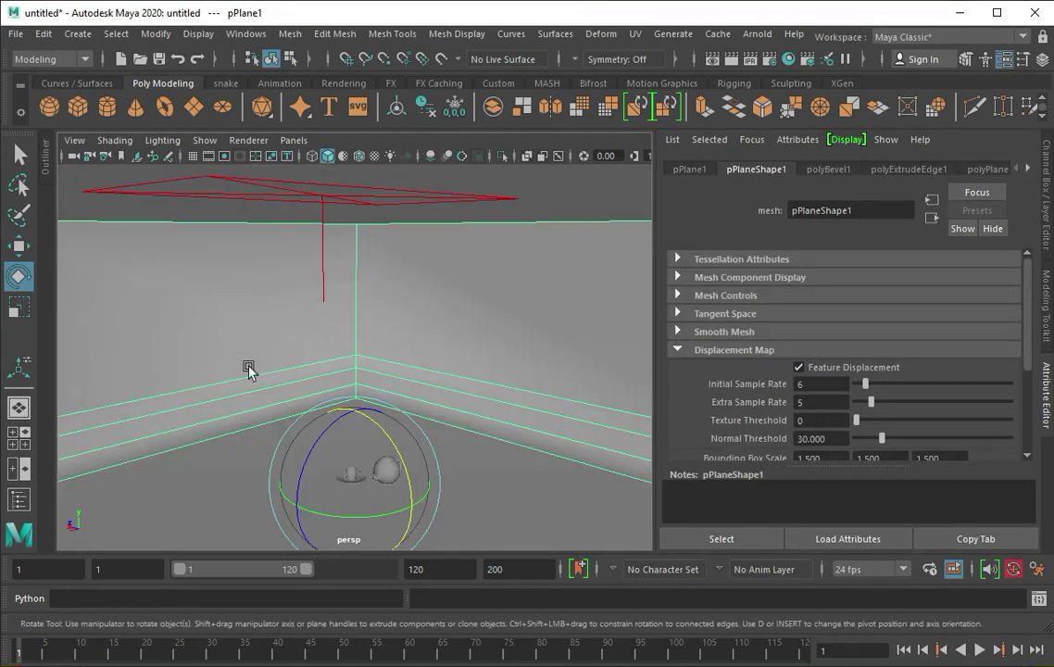
{"action": "key", "text": "q"}
{"action": "left_click", "coordinate": [379, 470]}
{"action": "key", "text": "f"}
{"action": "mouse_move", "coordinate": [223, 329]}
{"action": "left_mouse_down", "text": "alt"}
{"action": "mouse_move", "coordinate": [288, 294]}
{"action": "mouse_move", "coordinate": [293, 361]}
{"action": "left_mouse_up", "text": "alt"}
{"action": "left_click", "coordinate": [273, 347]}
{"action": "left_click", "coordinate": [185, 370], "text": "shift"}
{"action": "left_click", "coordinate": [440, 102]}
Step: Move the combined cup set to translate 2.347, 0, -2.637 and enable the Resolution Gate
{"action": "key", "text": "space"}
{"action": "key", "text": "space"}
{"action": "left_click_drag", "start_coordinate": [267, 322], "coordinate": [347, 322]}
{"action": "key", "text": "space"}
{"action": "key", "text": "space"}
{"action": "left_click_drag", "start_coordinate": [199, 366], "coordinate": [129, 389]}
{"action": "left_click_drag", "start_coordinate": [381, 367], "coordinate": [190, 303], "text": "alt"}
{"action": "left_click", "coordinate": [225, 157]}
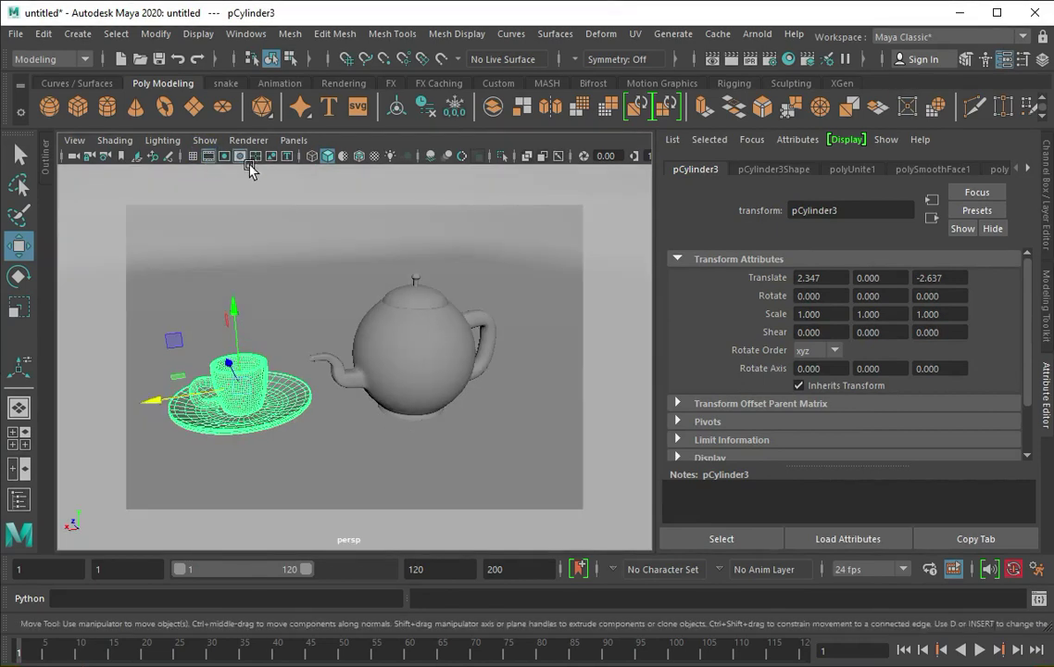
Step: Render a test frame in Arnold, then assign a new Blinn material to the cup set
{"action": "left_click", "coordinate": [729, 58]}
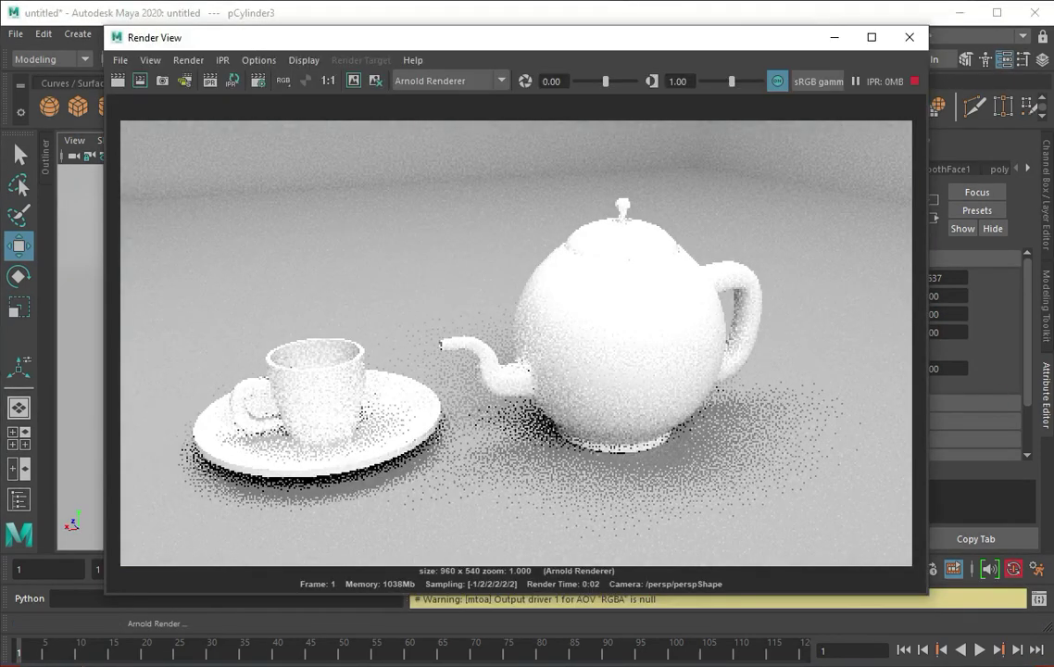
{"action": "left_click", "coordinate": [910, 37]}
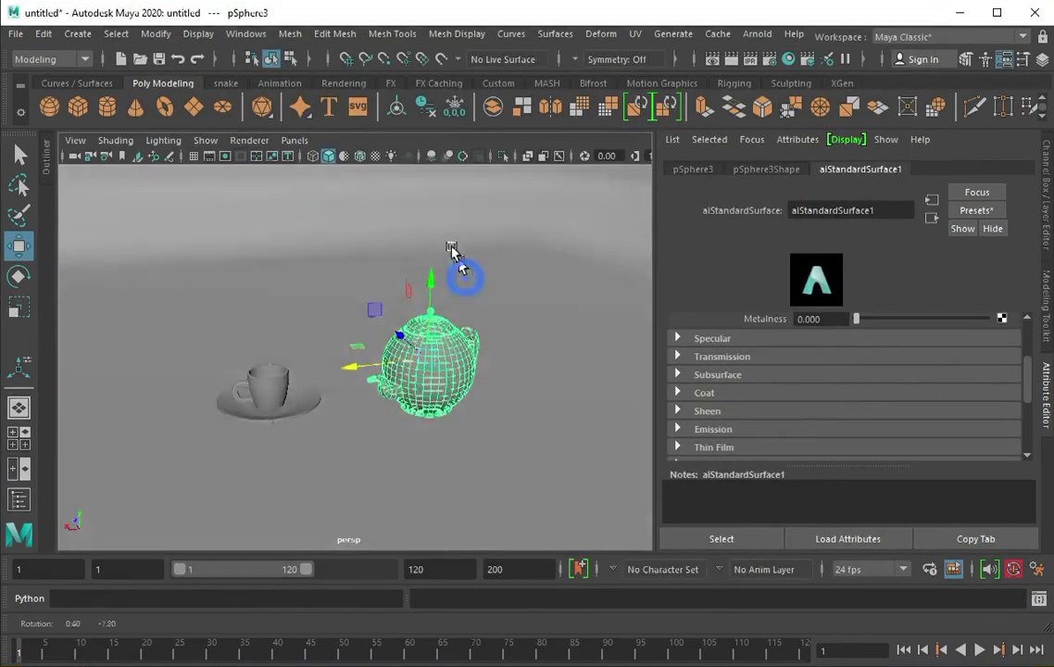
{"action": "left_click", "coordinate": [263, 380]}
{"action": "right_click_drag", "start_coordinate": [374, 175], "coordinate": [371, 600]}
{"action": "left_click", "coordinate": [371, 598]}
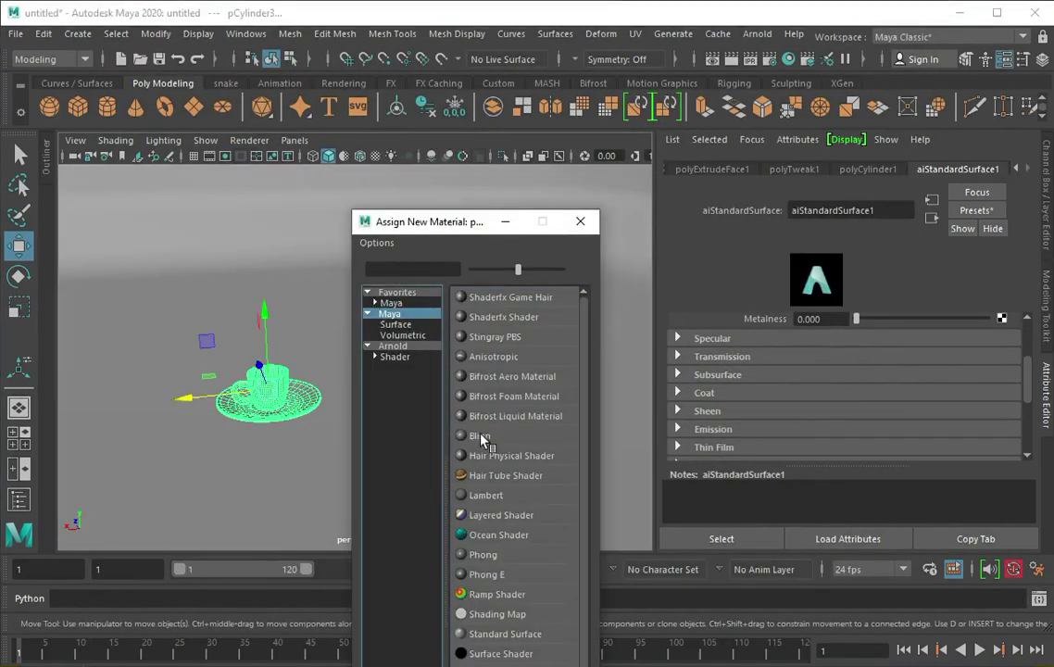
{"action": "left_click", "coordinate": [472, 435]}
Step: Adjust the Blinn colour and re-render the scene in the Arnold Render View
{"action": "left_click", "coordinate": [804, 352]}
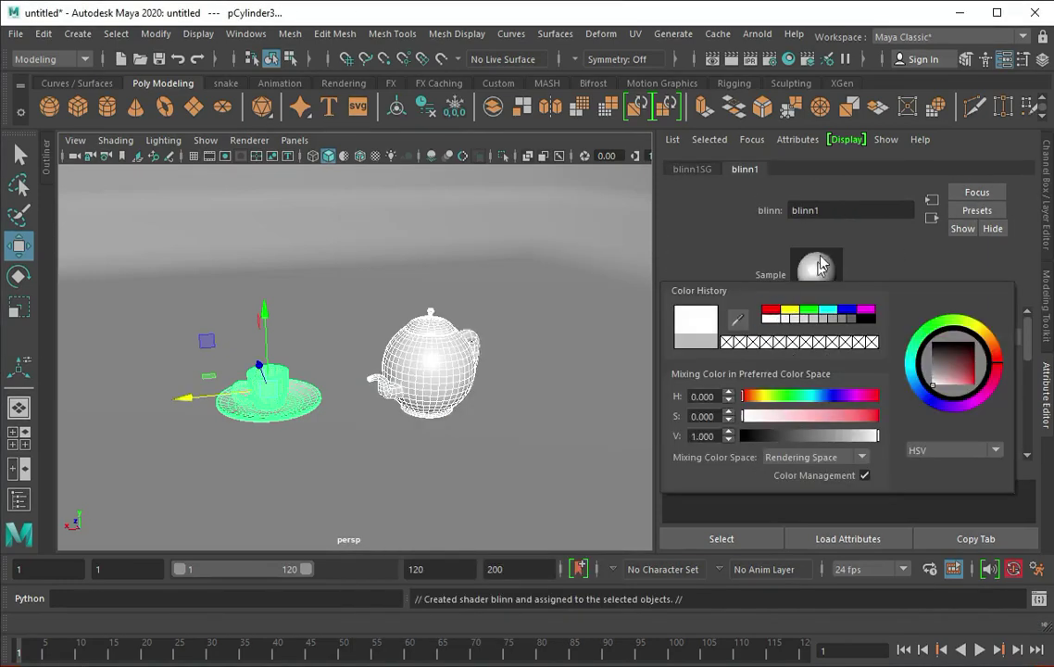
{"action": "left_click", "coordinate": [752, 59]}
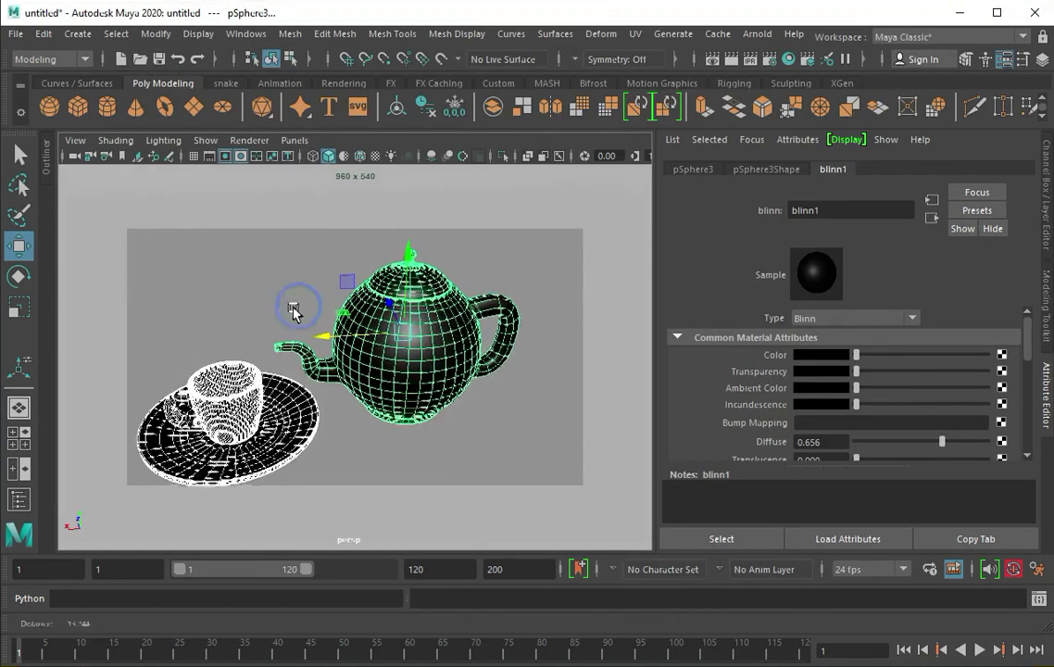
{"action": "left_click", "coordinate": [750, 59]}
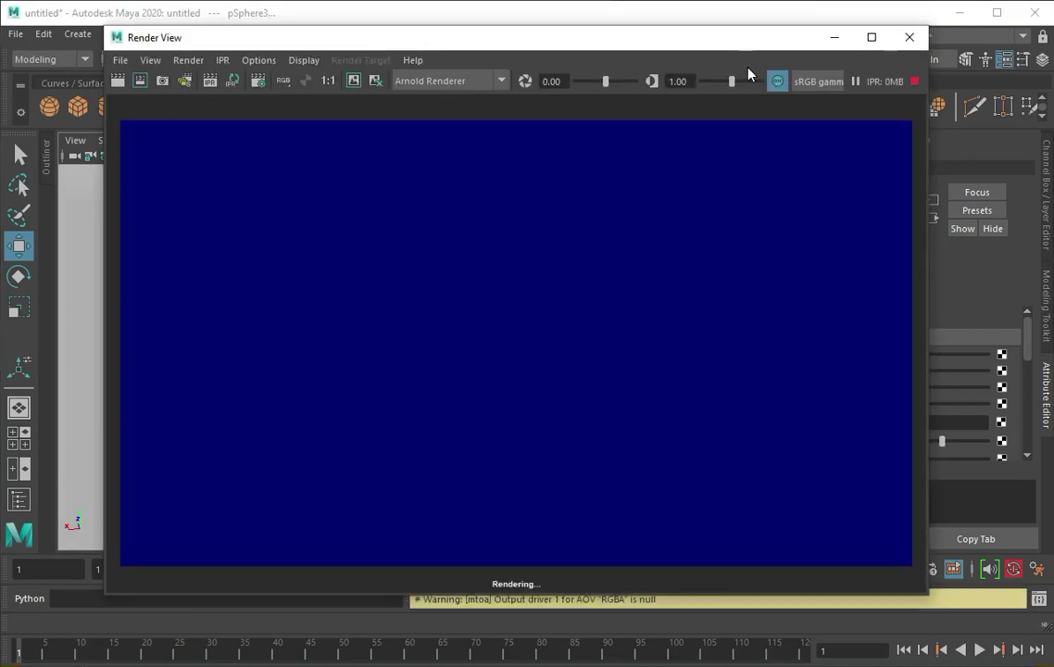